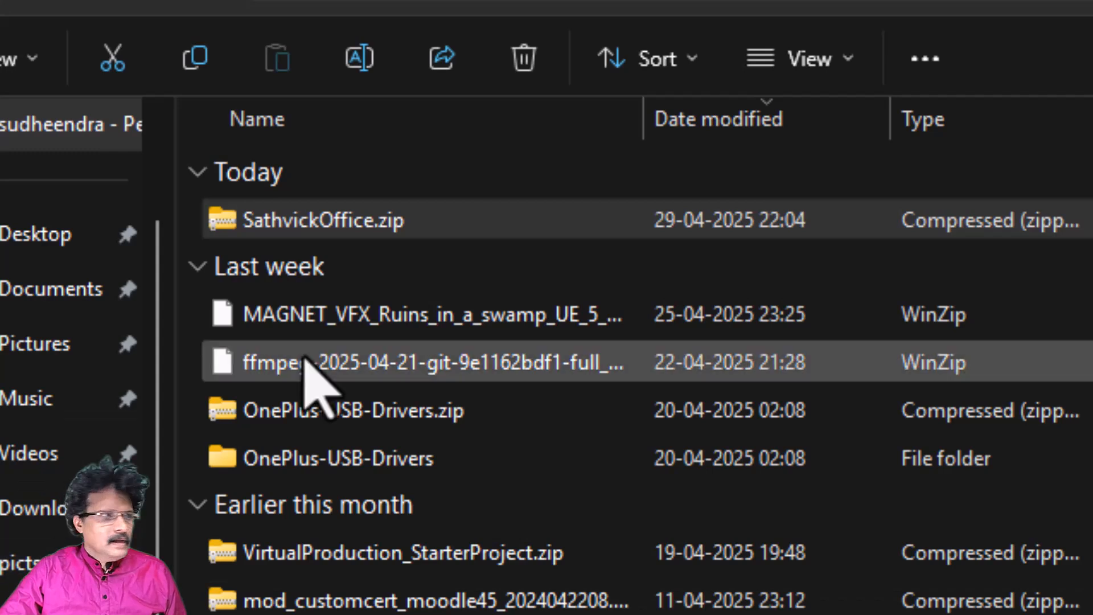
- Move SathvickOffice.zip from the Compressed downloads folder into the unreal_projects folder on drive D, replacing the older copy
{"action": "left_click", "coordinate": [376, 219]}
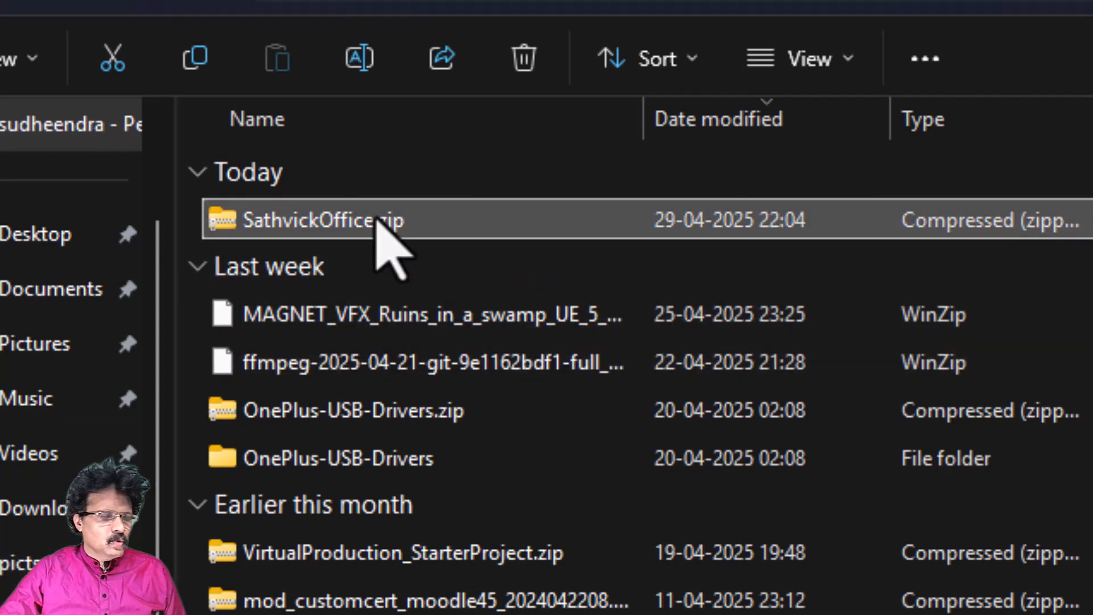
{"action": "right_click", "coordinate": [376, 219]}
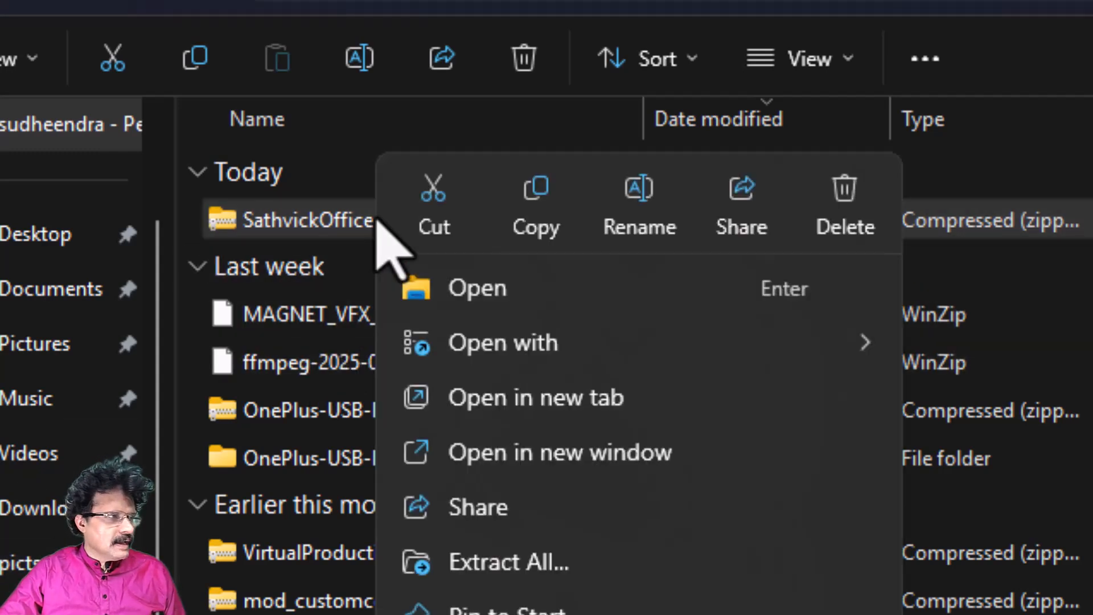
{"action": "left_click", "coordinate": [441, 199]}
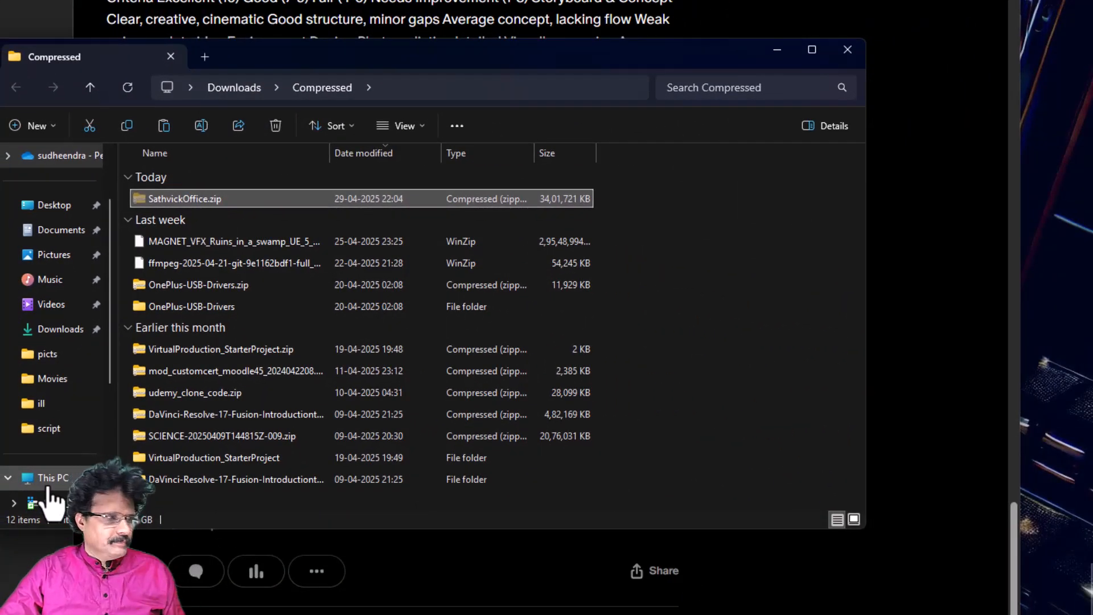
{"action": "left_click", "coordinate": [50, 481]}
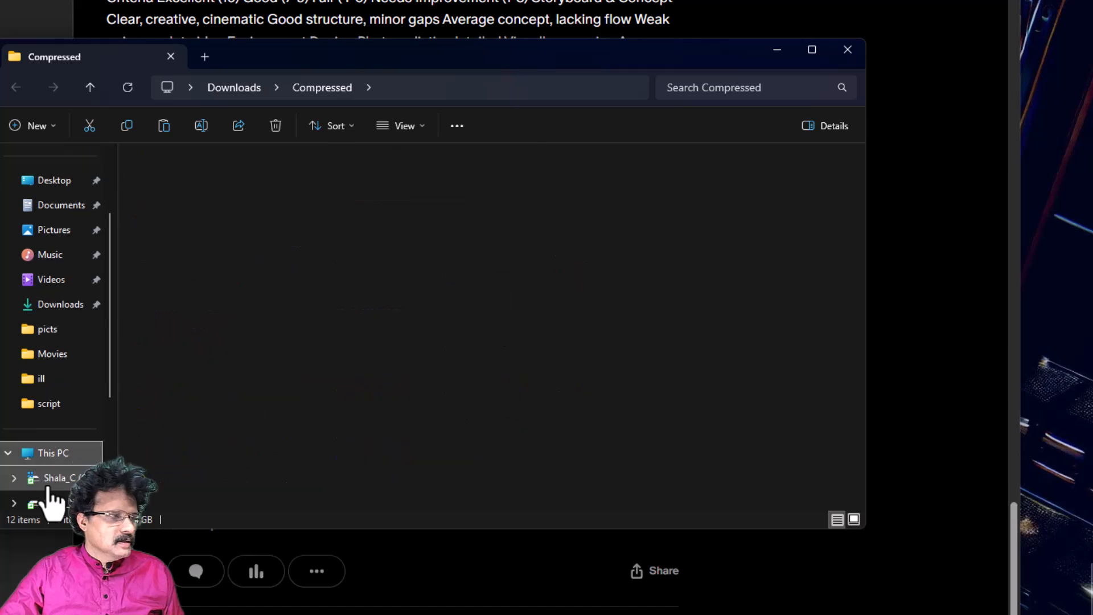
{"action": "double_click", "coordinate": [464, 187]}
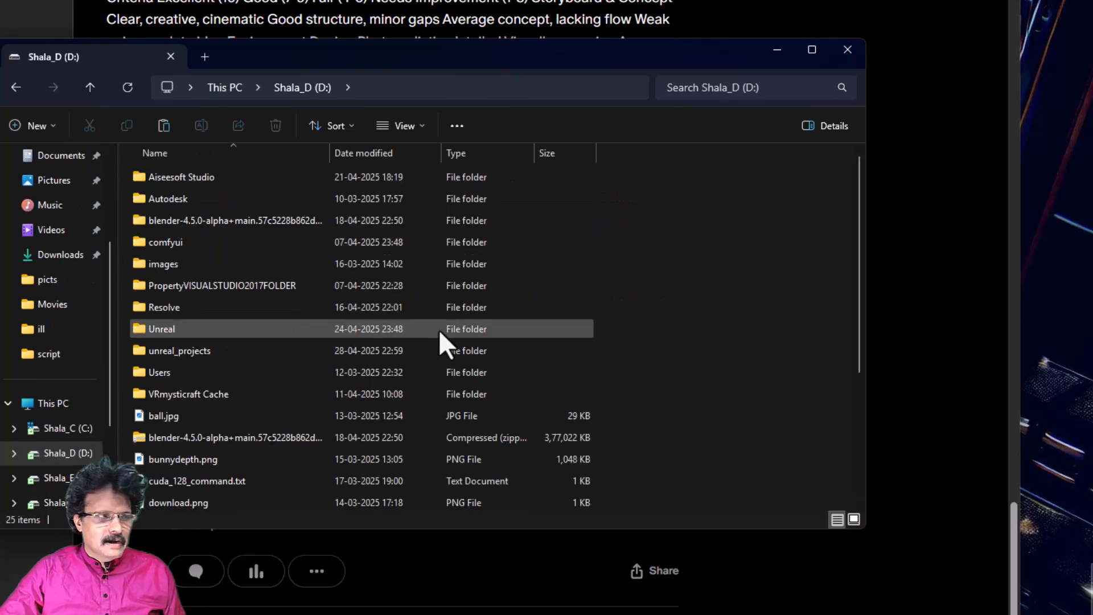
{"action": "double_click", "coordinate": [450, 350]}
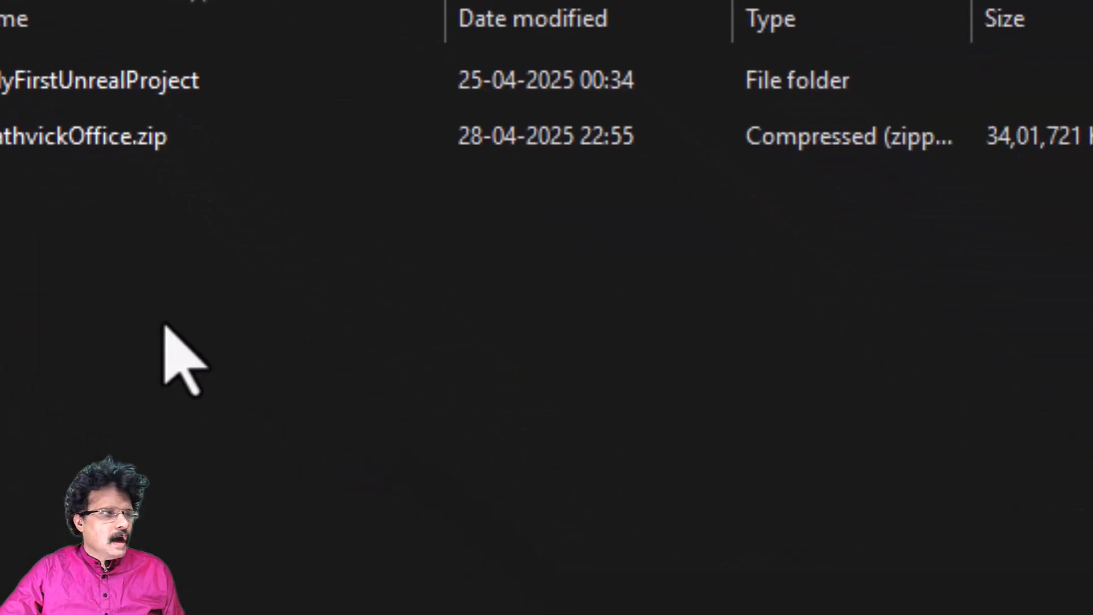
{"action": "right_click", "coordinate": [566, 614]}
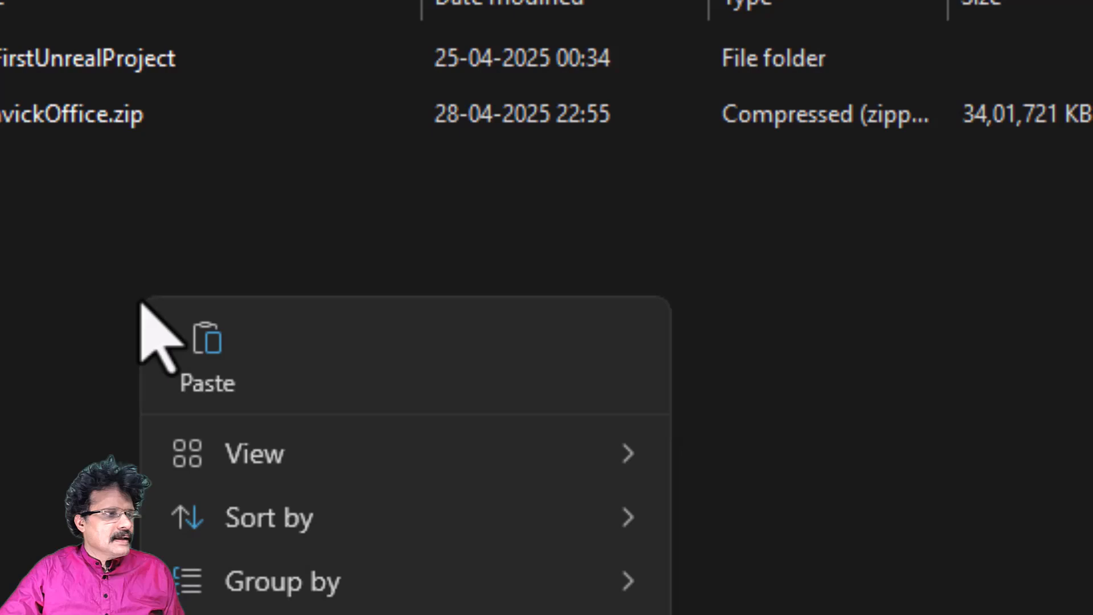
{"action": "left_click", "coordinate": [182, 355]}
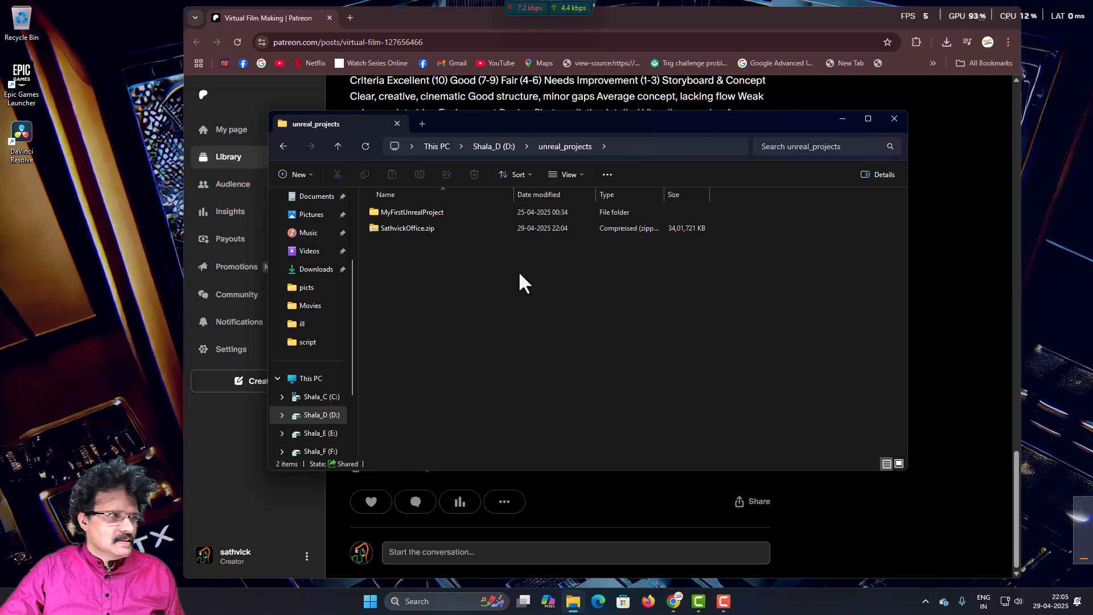
- Extract SathvickOffice.zip with WinRAR into a SathvickOffice folder inside unreal_projects and open the extracted folder
{"action": "left_click", "coordinate": [411, 227]}
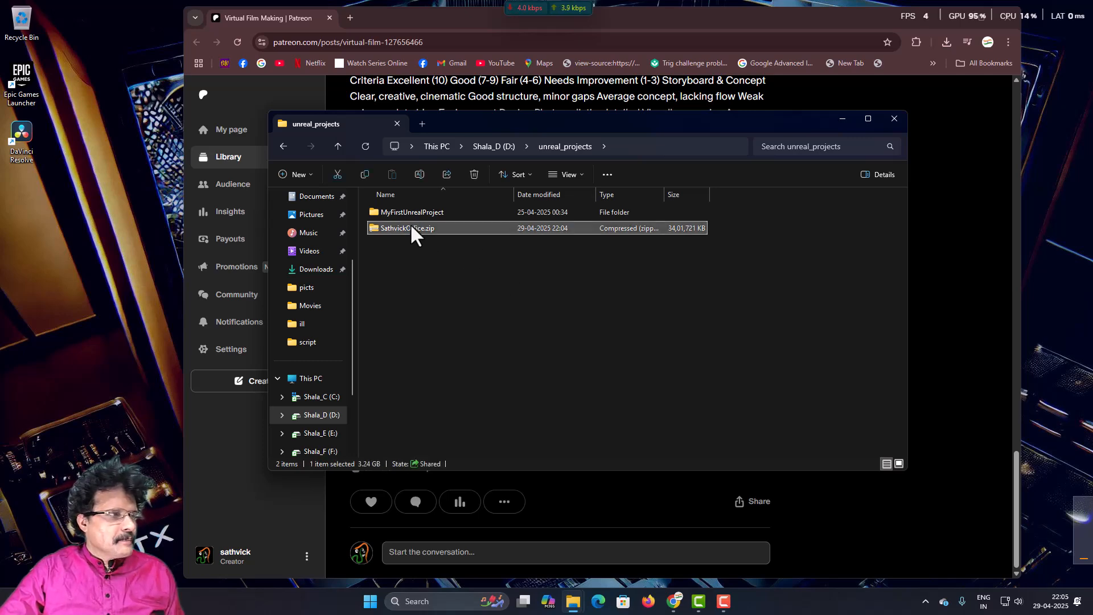
{"action": "right_click", "coordinate": [412, 227]}
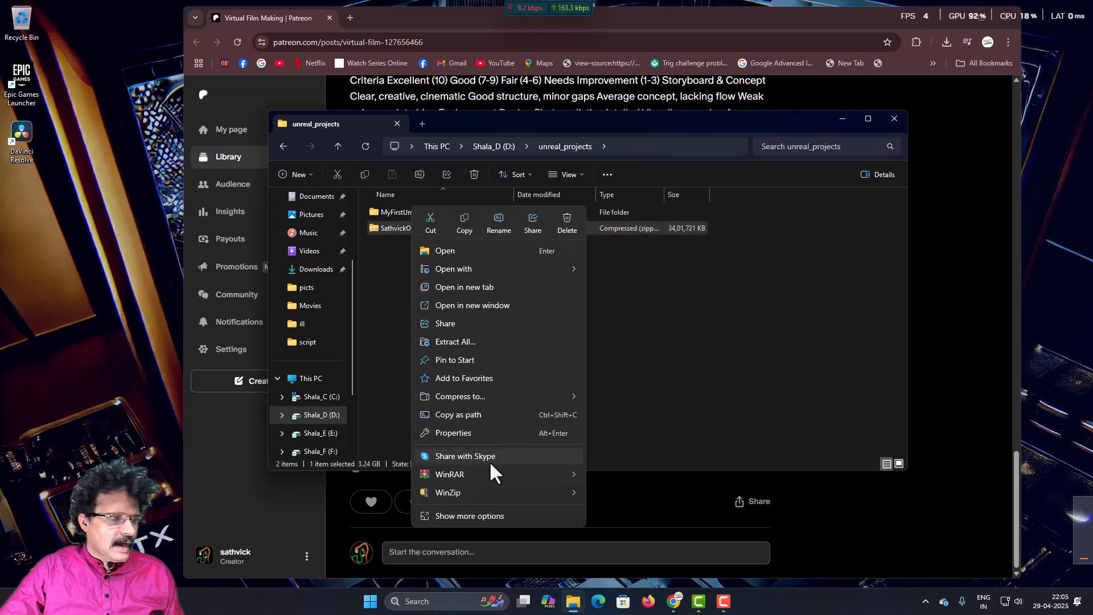
{"action": "mouse_move", "coordinate": [490, 473]}
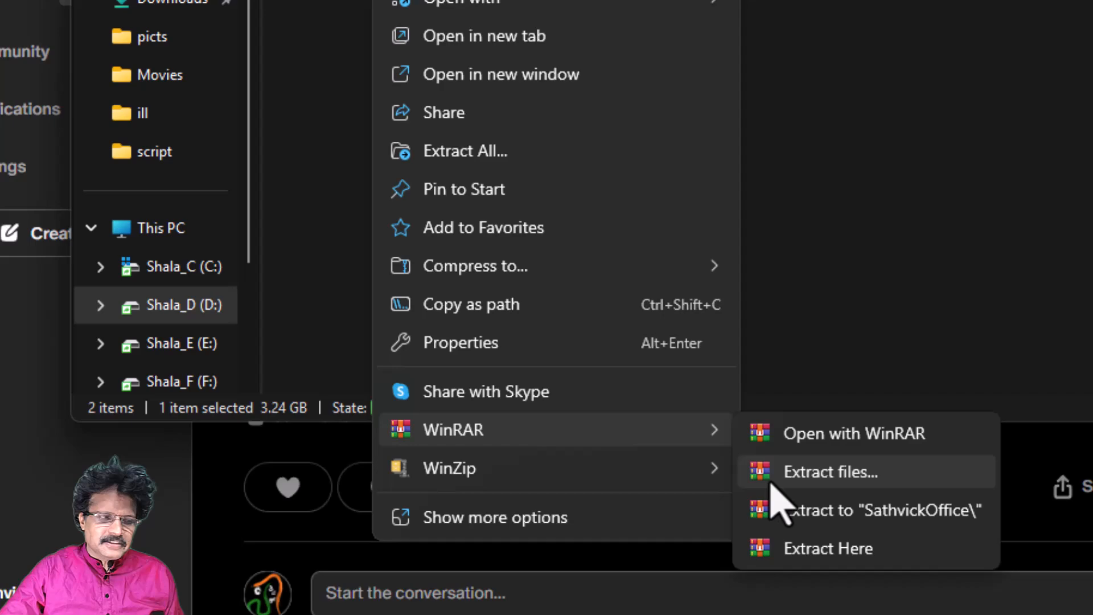
{"action": "left_click", "coordinate": [603, 496]}
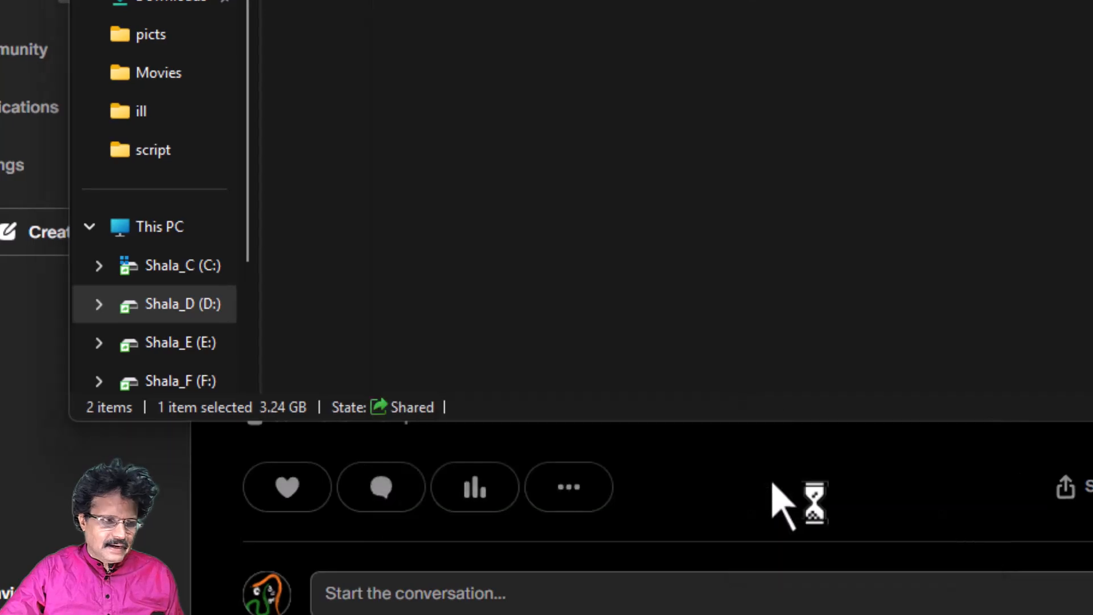
{"action": "left_click", "coordinate": [734, 334]}
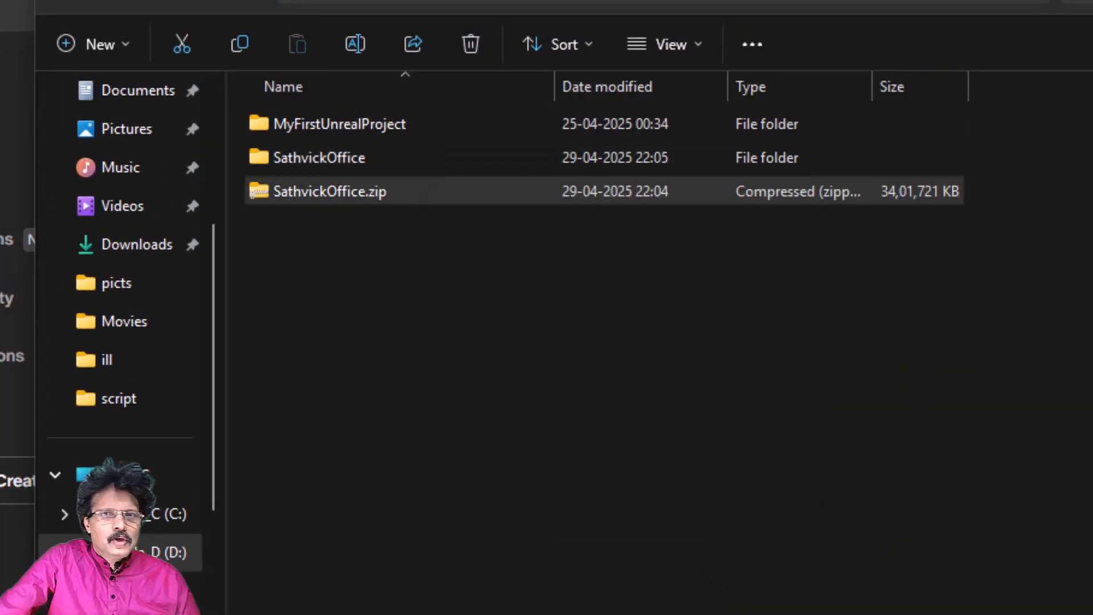
{"action": "double_click", "coordinate": [357, 159]}
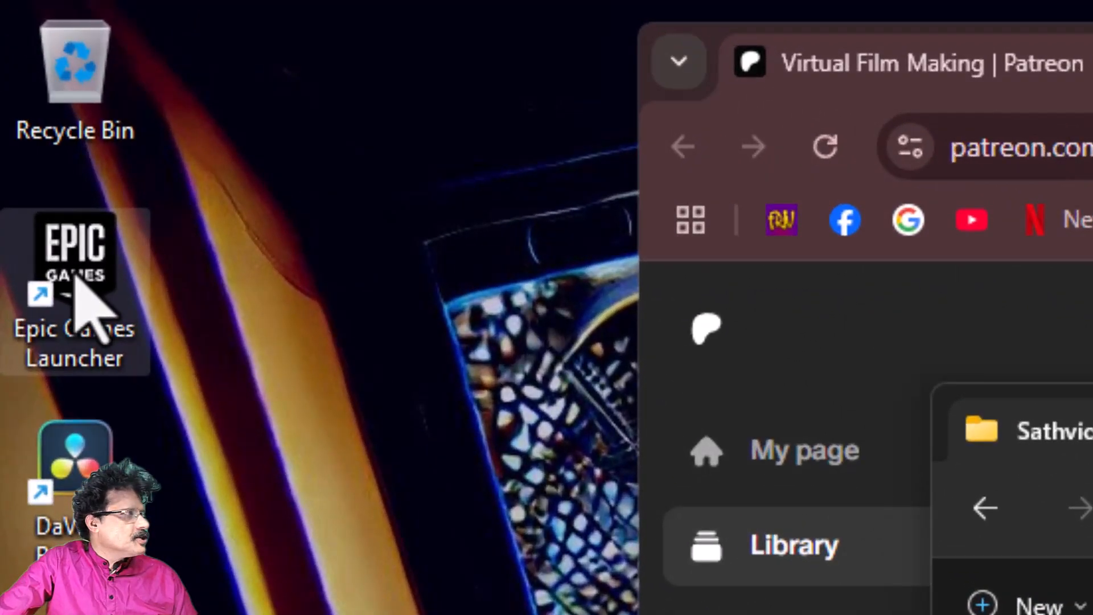
- Start Epic Games Launcher and open the SathvickOffice project from the Unreal Engine library's own projects
{"action": "double_click", "coordinate": [22, 84]}
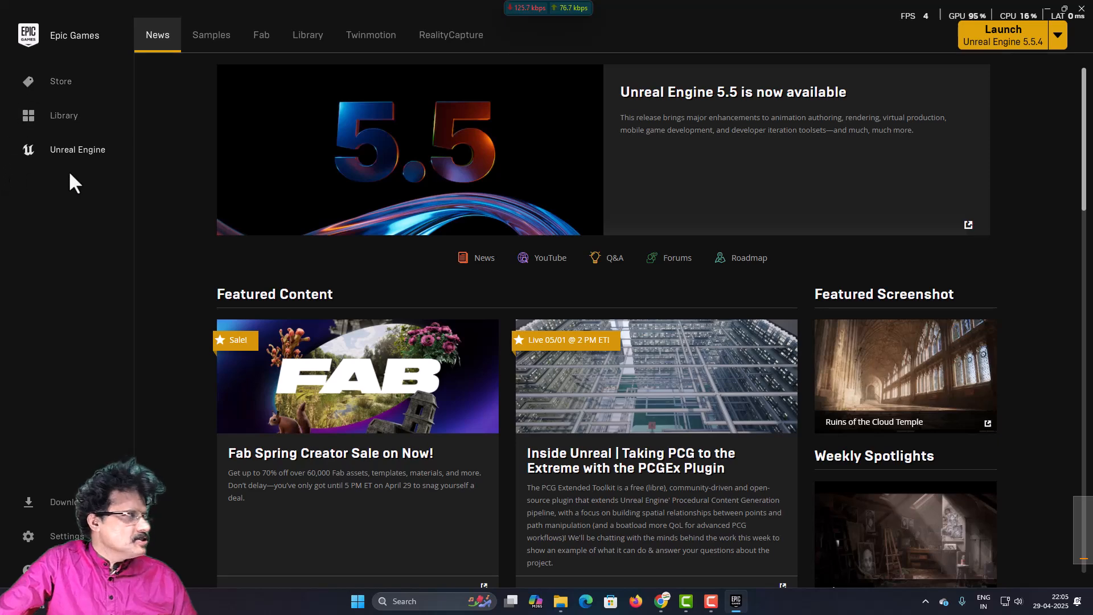
{"action": "left_click", "coordinate": [305, 43]}
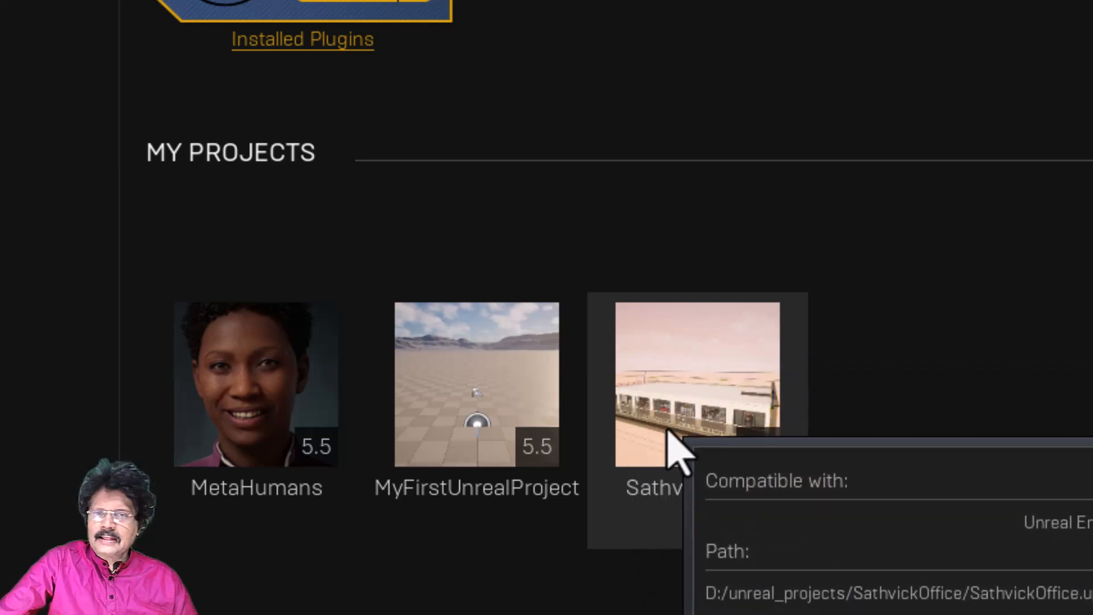
{"action": "double_click", "coordinate": [660, 385]}
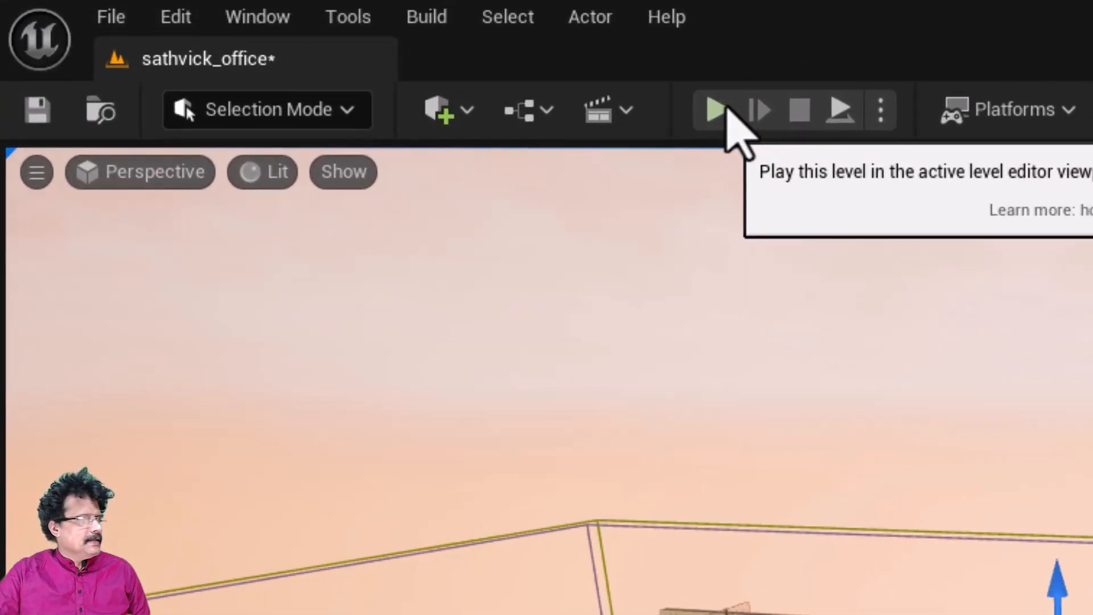
- Play the sathvick_office level and walk from the elevator into the security room to examine its logo wall and monitors
{"action": "left_click", "coordinate": [726, 111]}
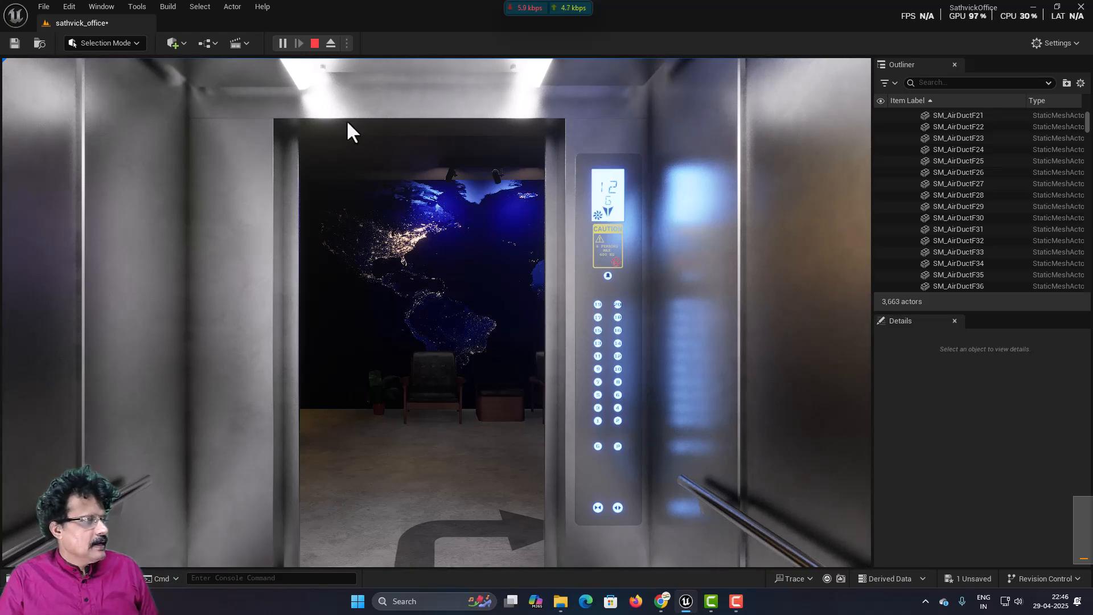
{"action": "left_click", "coordinate": [352, 204]}
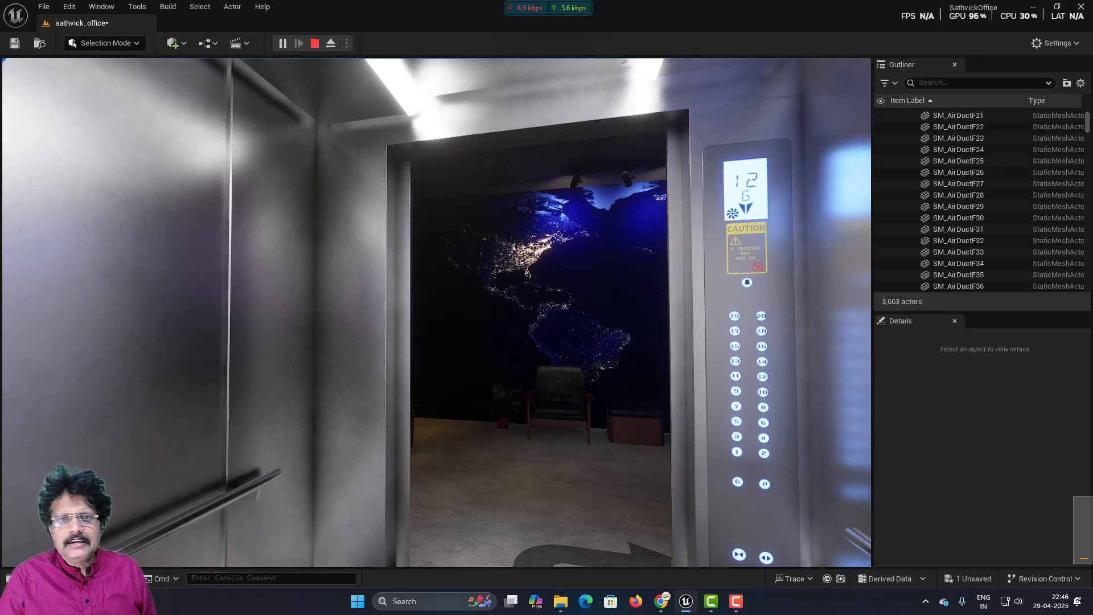
{"action": "key", "text": "w"}
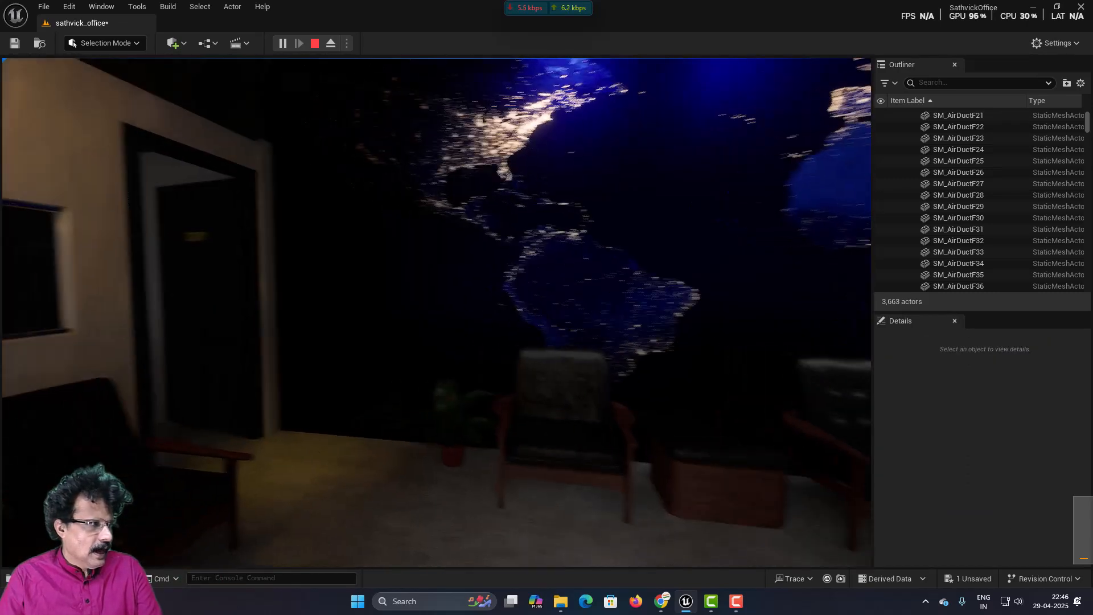
{"action": "key", "text": "w"}
{"action": "key", "text": "w"}
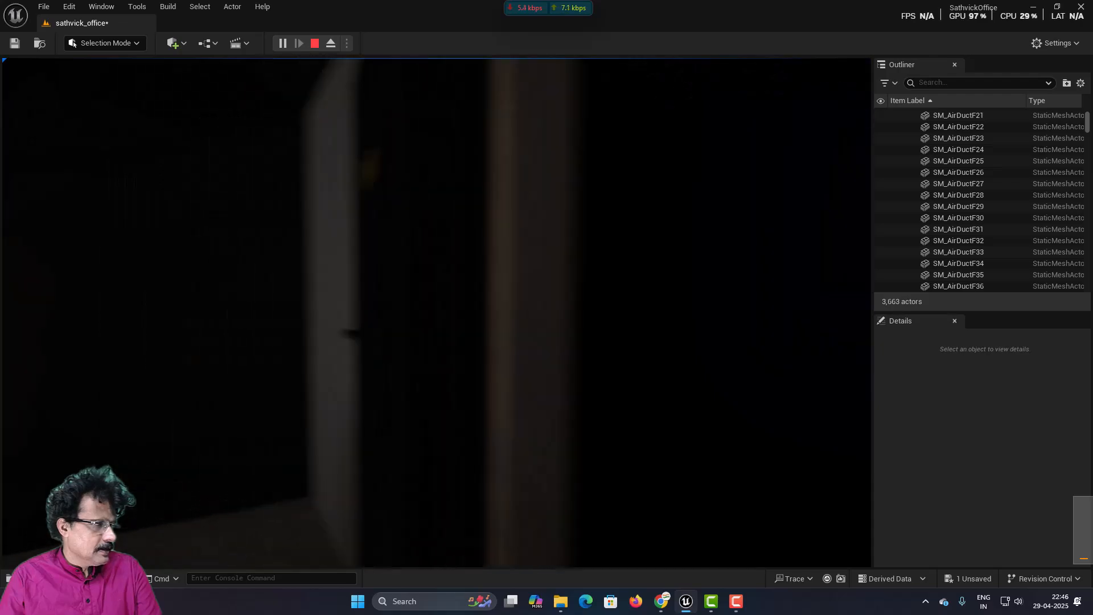
{"action": "key", "text": "w"}
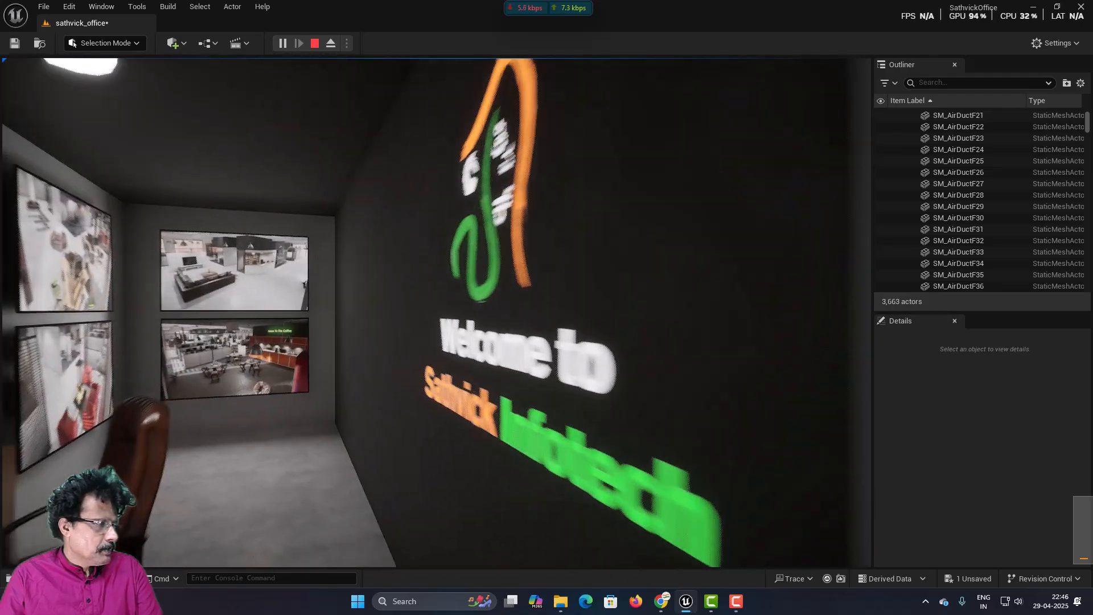
{"action": "key", "text": "w"}
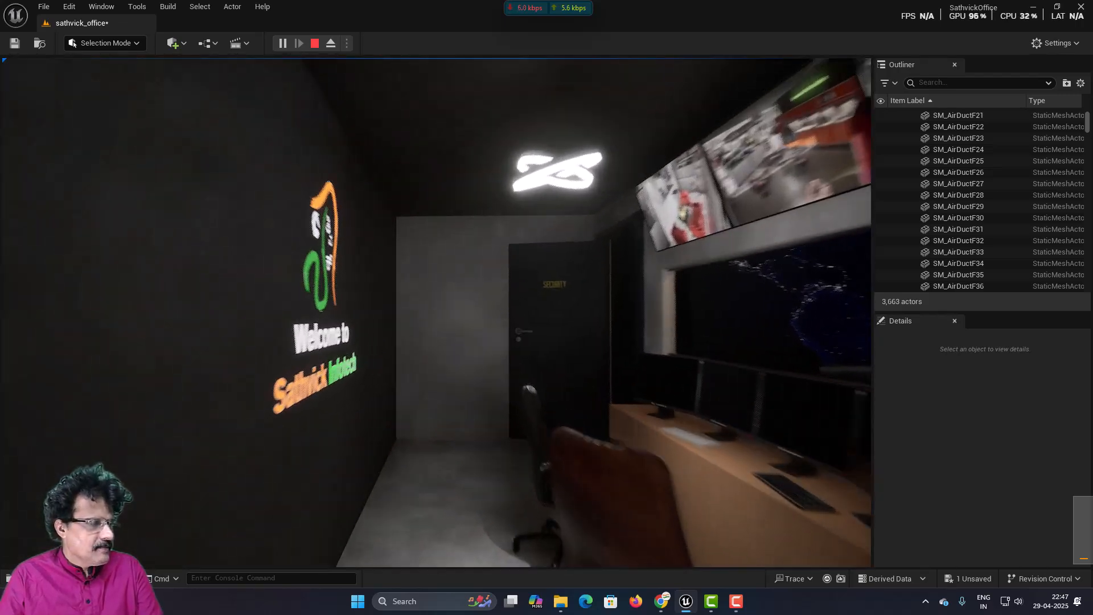
- Walk through the lobby and along the yellow-marked corridor to examine the team workstations and the conference room
{"action": "key", "text": "w"}
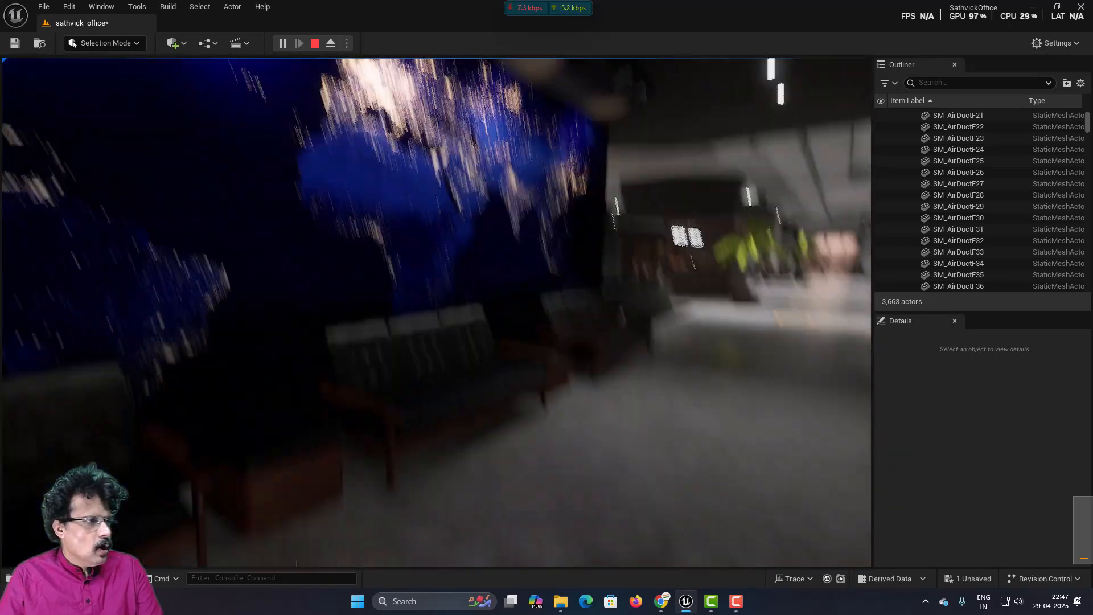
{"action": "key", "text": "w"}
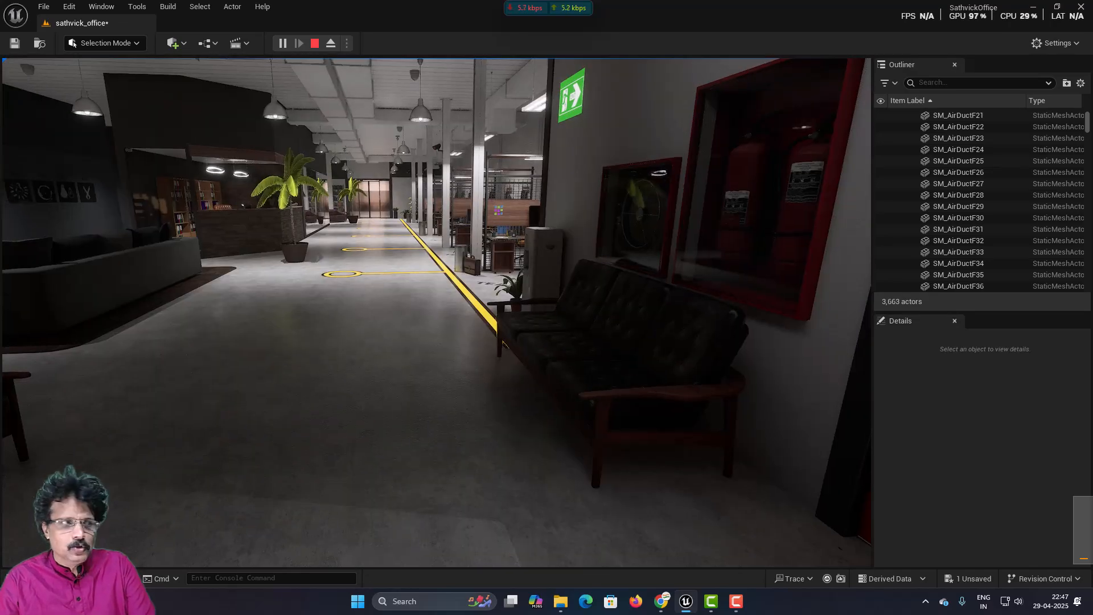
{"action": "key", "text": "w"}
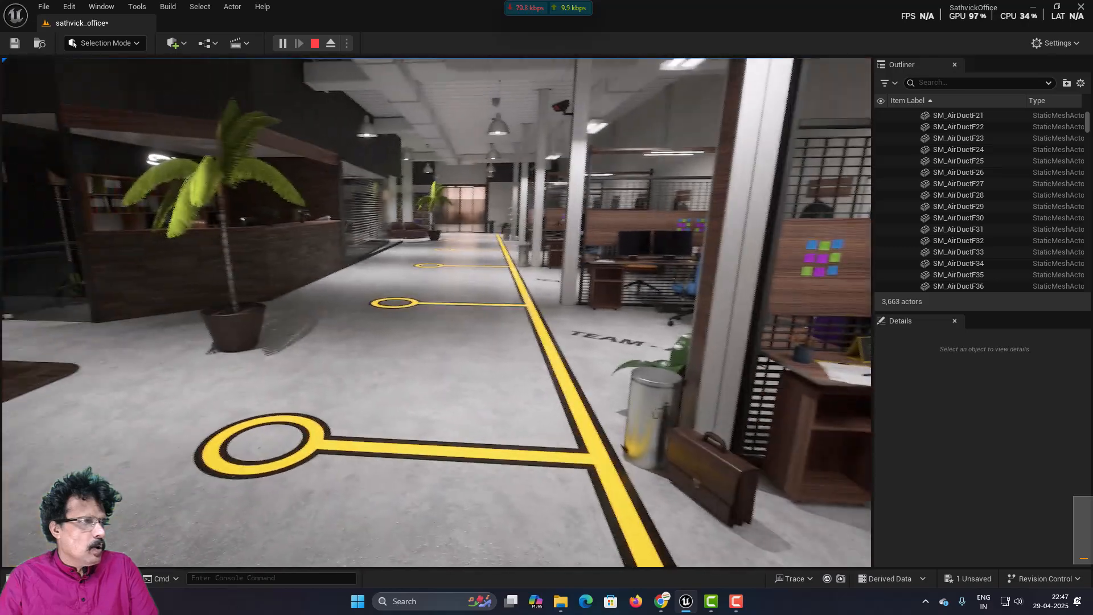
{"action": "key", "text": "w"}
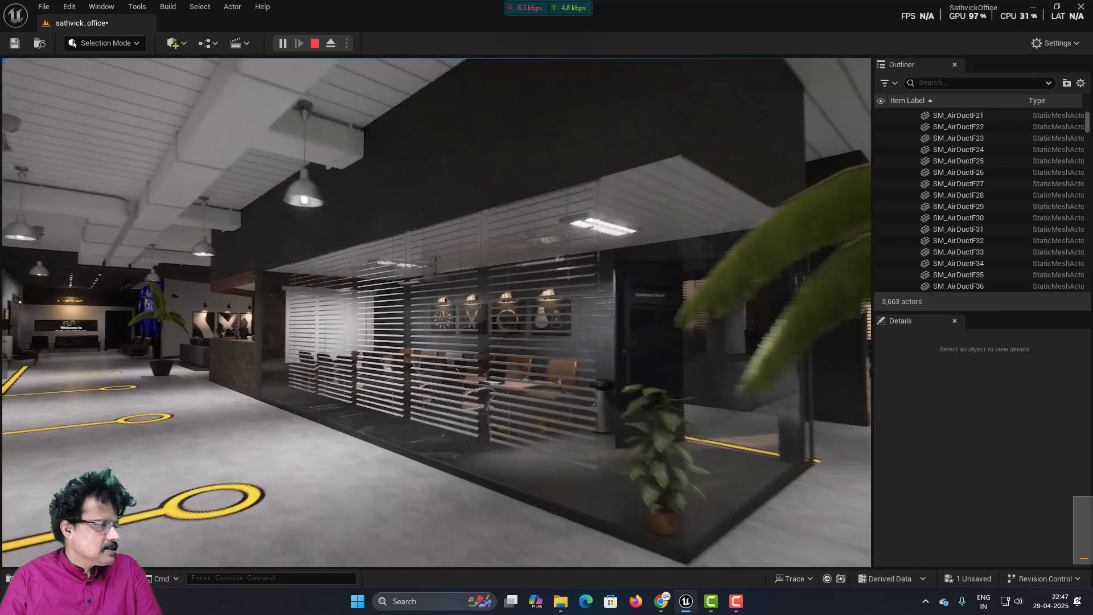
{"action": "key", "text": "w"}
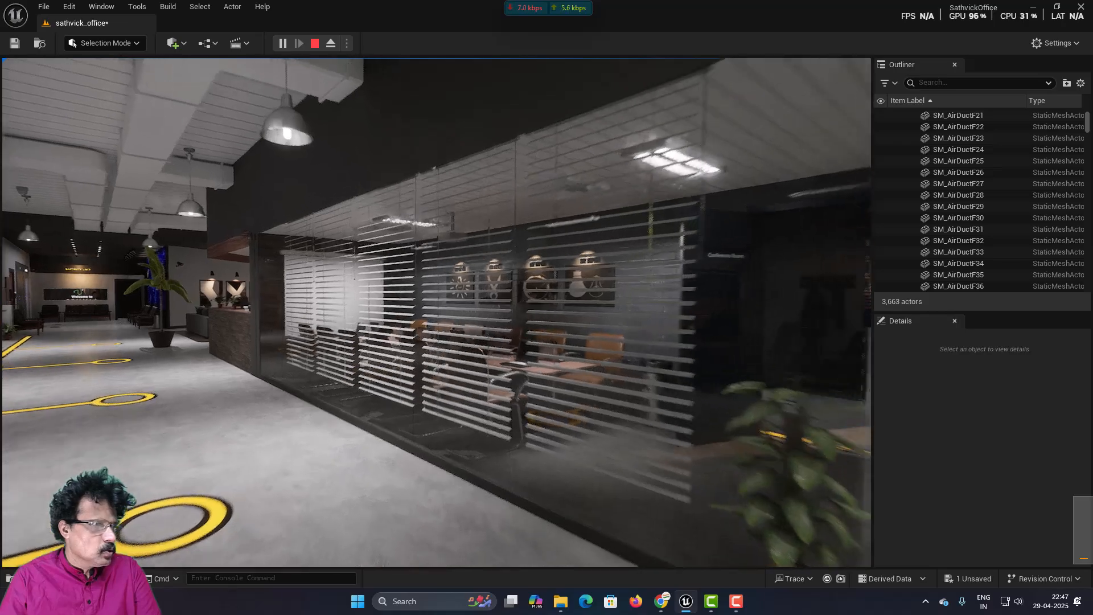
{"action": "key", "text": "w"}
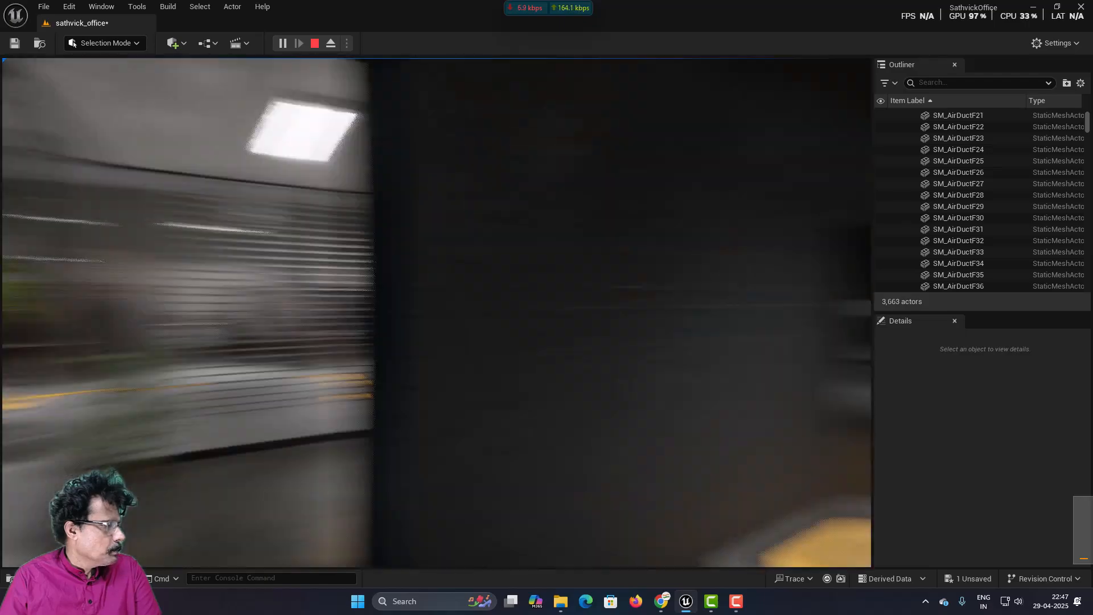
{"action": "key", "text": "w"}
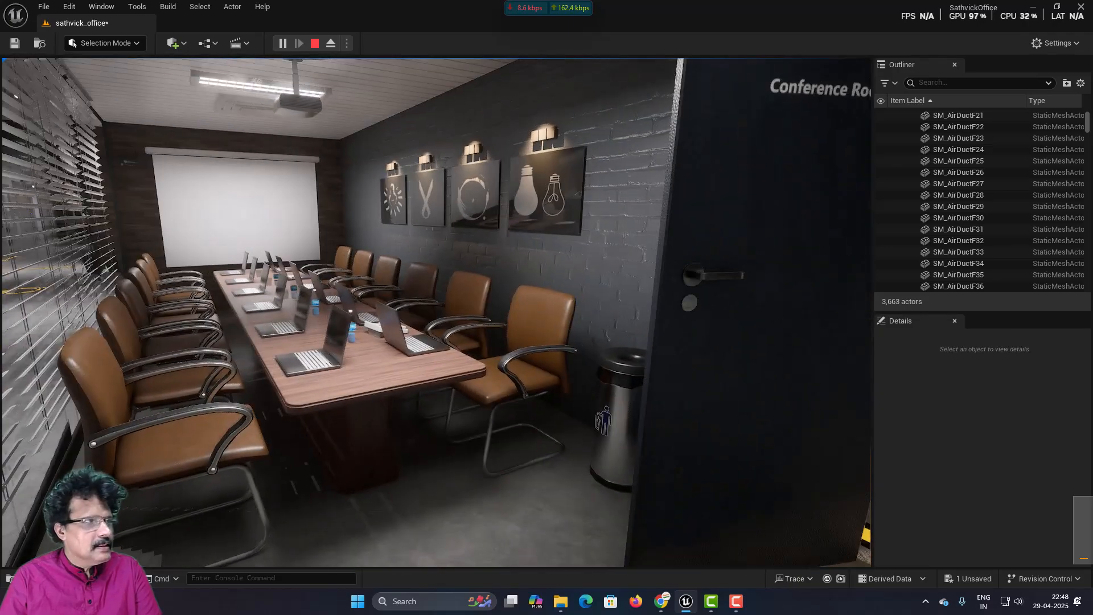
- Walk through the lounge and outdoor terrace, past the glass-walled offices, to examine the play room and refreshment area
{"action": "key", "text": "w"}
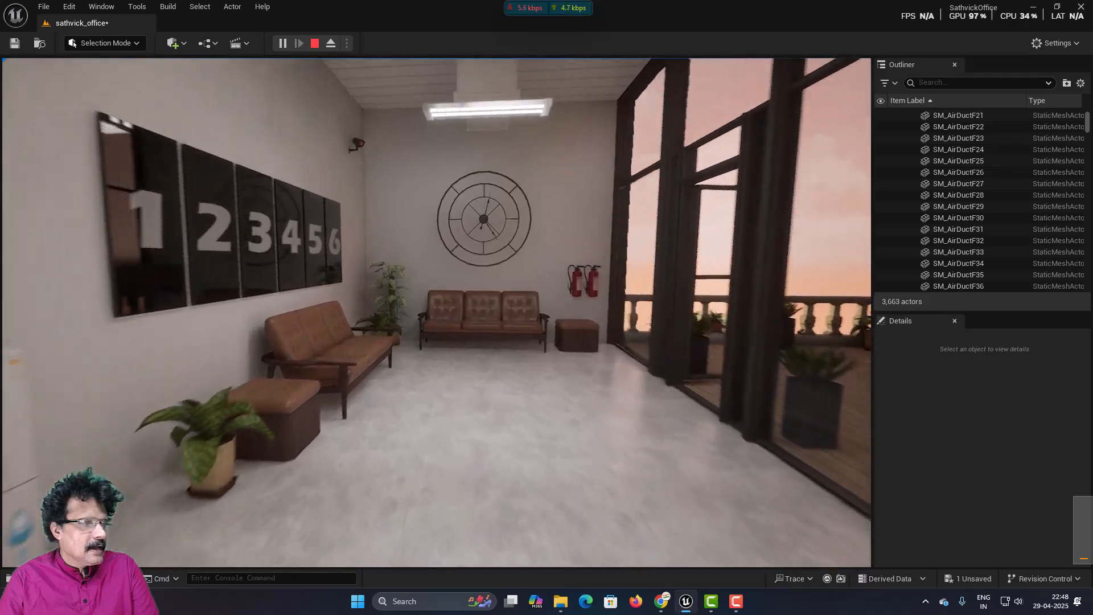
{"action": "key", "text": "w"}
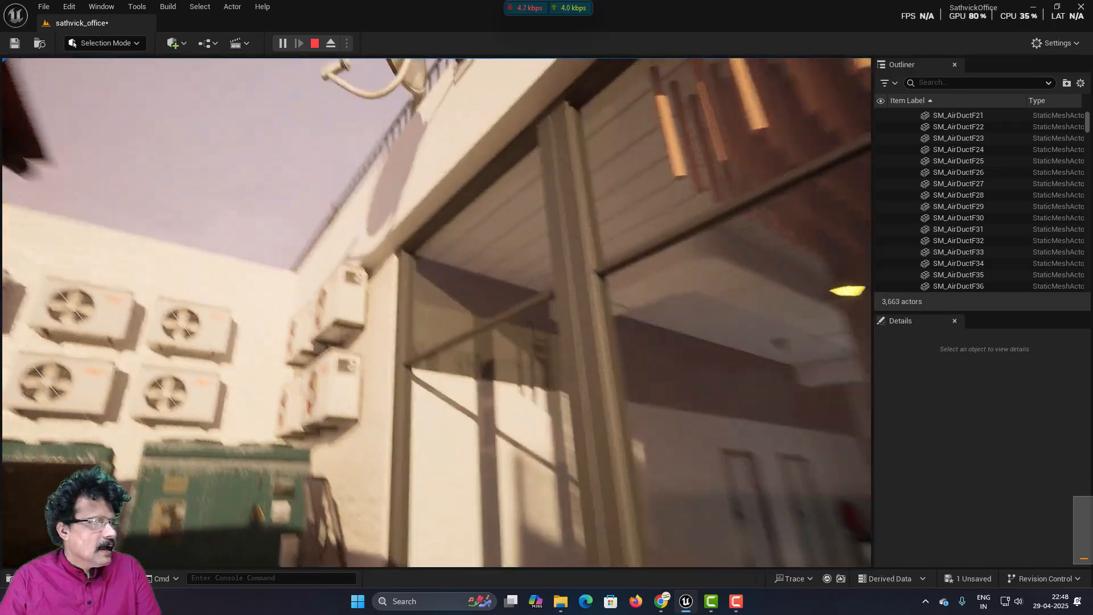
{"action": "key", "text": "w"}
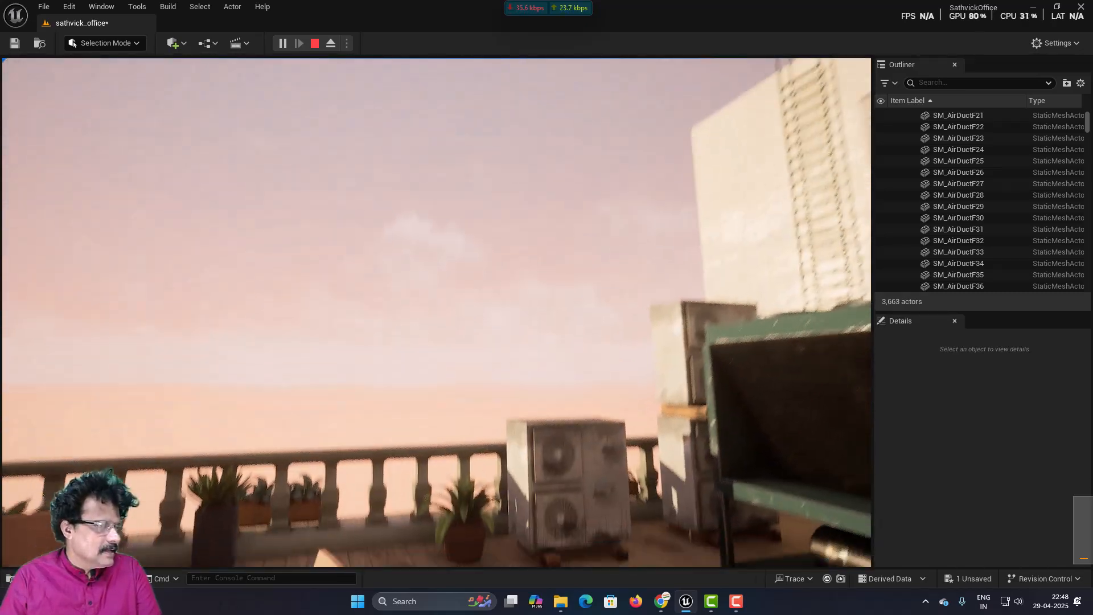
{"action": "key", "text": "w"}
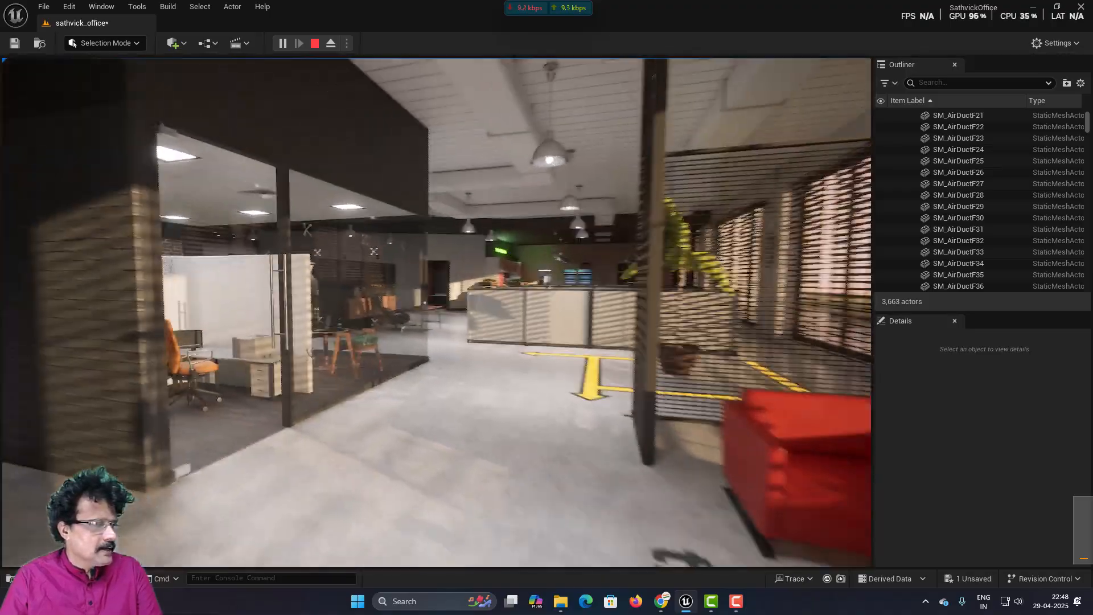
{"action": "key", "text": "w"}
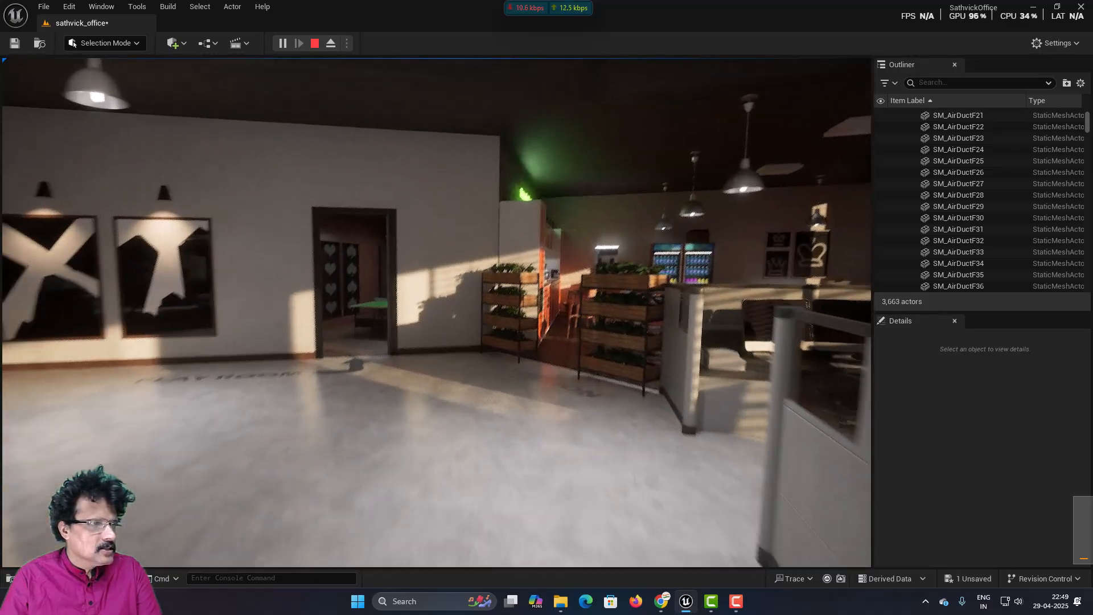
- Walk into the café beside the play room to examine its coffee counter, leather sofa corner and dining table
{"action": "key", "text": "w"}
{"action": "key", "text": "w"}
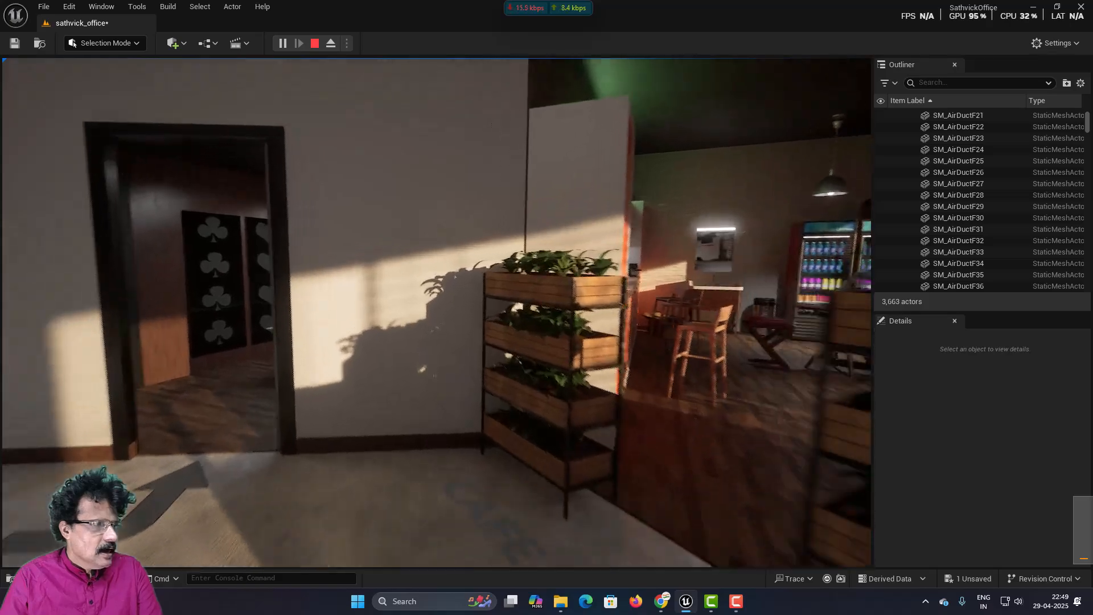
{"action": "key", "text": "w"}
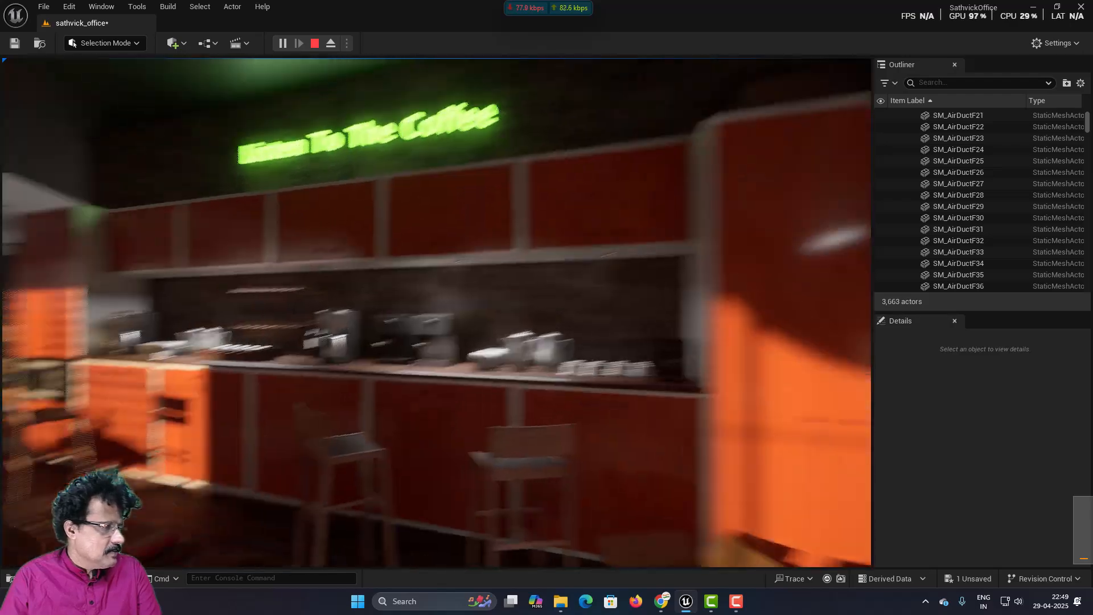
{"action": "key", "text": "w"}
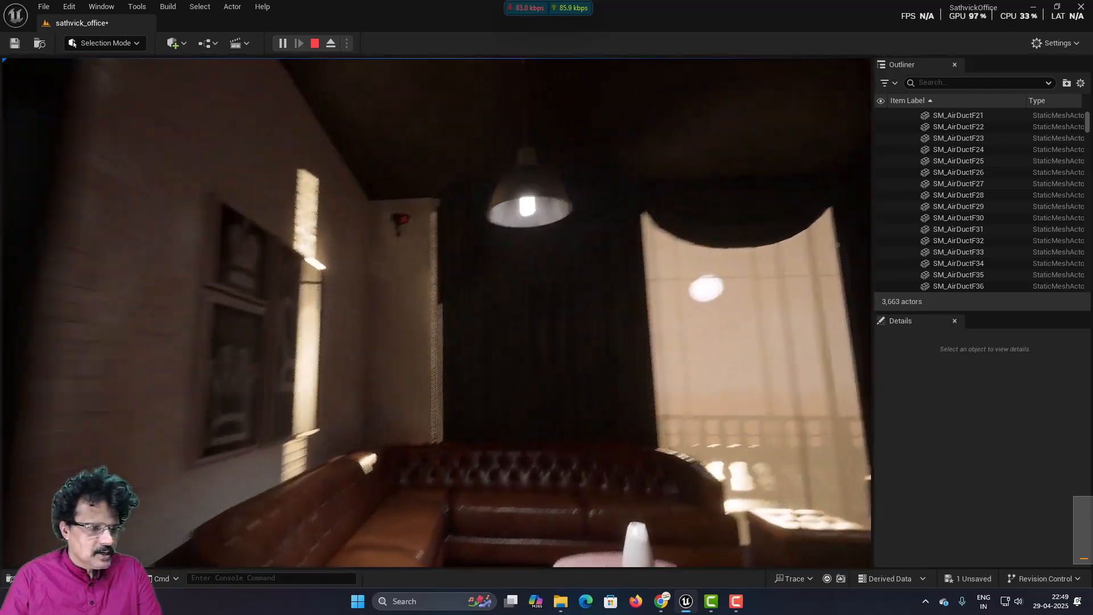
{"action": "key", "text": "w"}
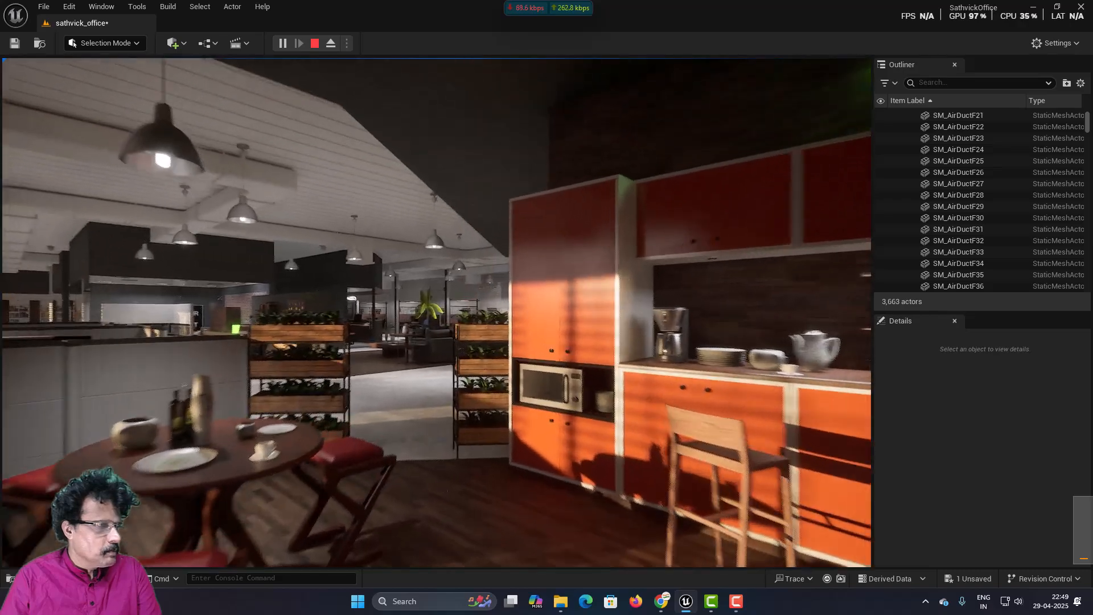
- Walk back through the lounge, past the reception and fire exit to the Security Unit, and end the play session
{"action": "key", "text": "w"}
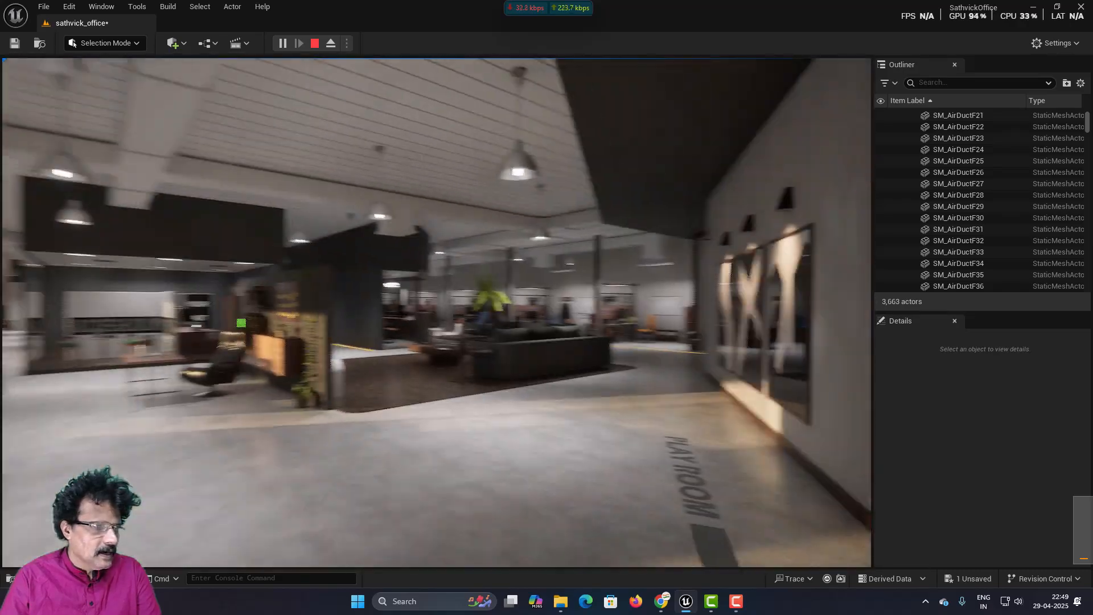
{"action": "key", "text": "w"}
{"action": "key", "text": "w"}
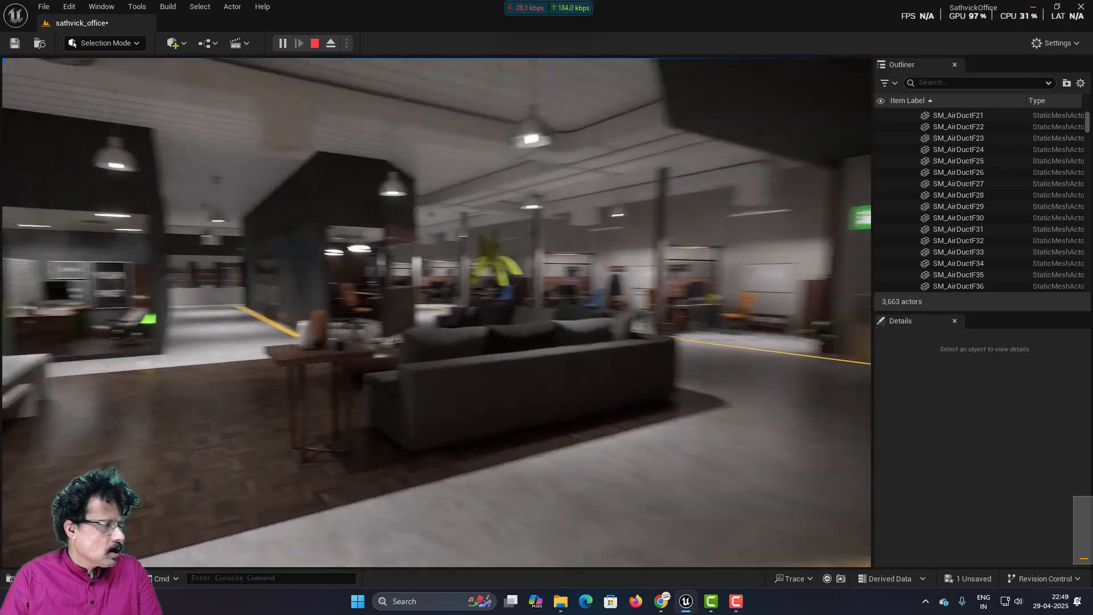
{"action": "key", "text": "w"}
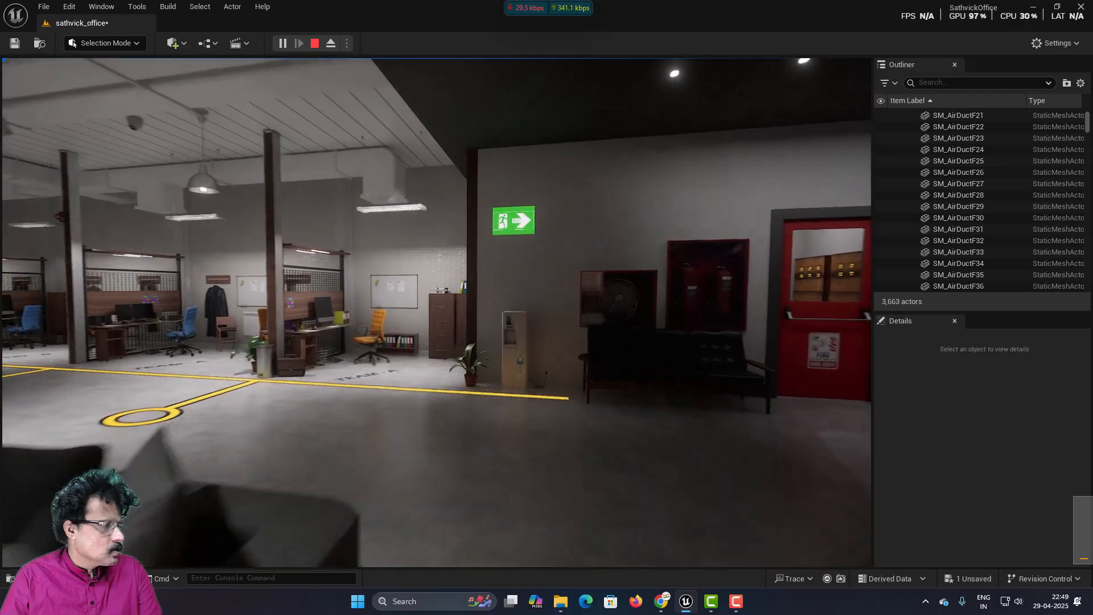
{"action": "key", "text": "w"}
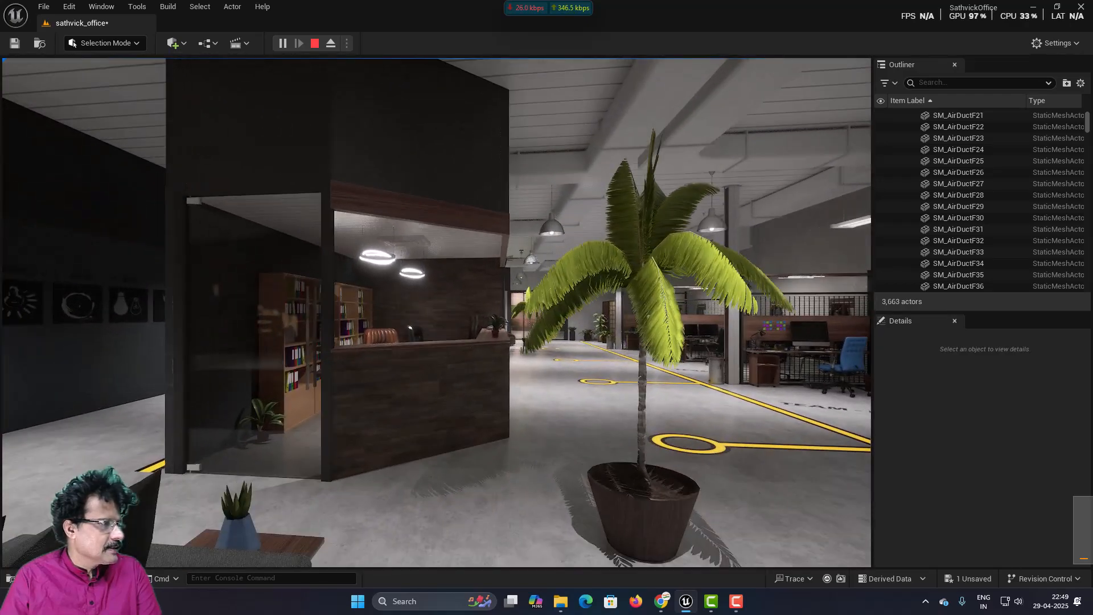
{"action": "key", "text": "w"}
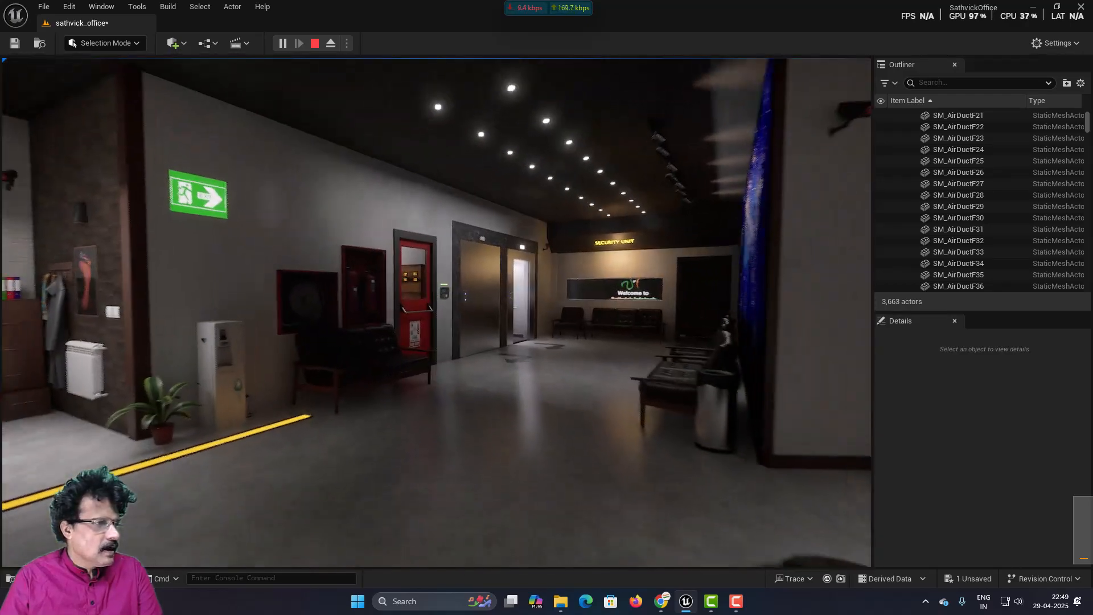
{"action": "key", "text": "w"}
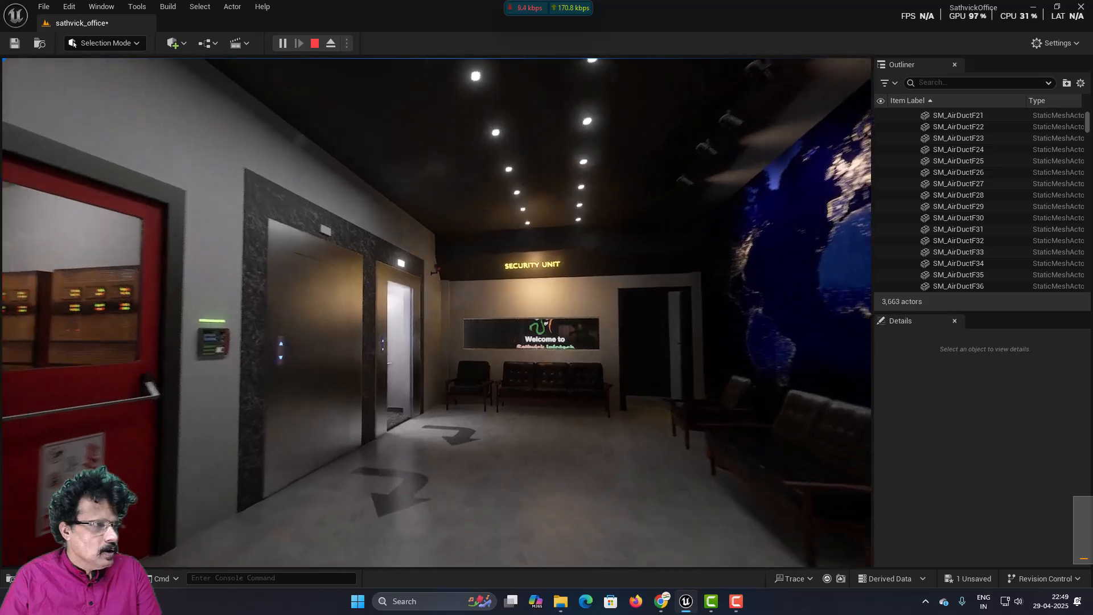
{"action": "key", "text": "w"}
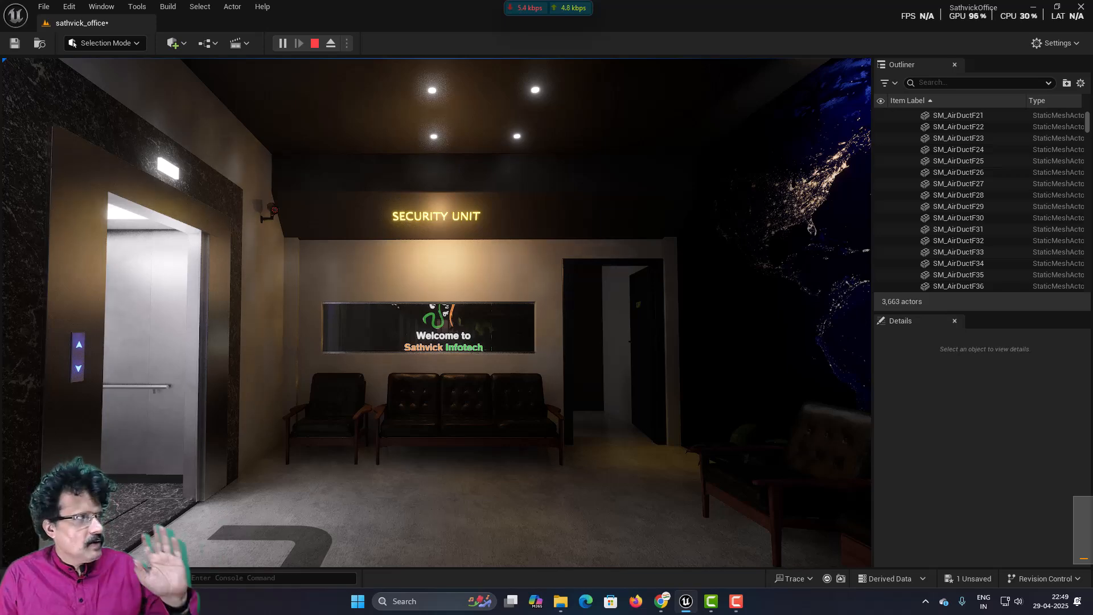
{"action": "key", "text": "Escape"}
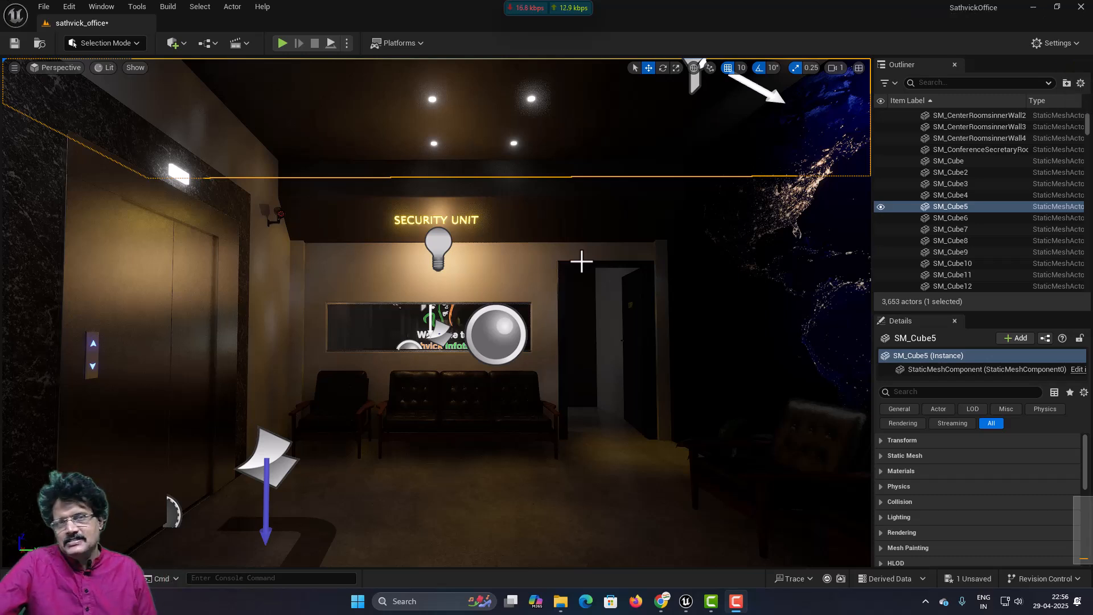
- Select the waiting sofa, the security wall and the elevator wall in turn to identify each one's actor name
{"action": "left_click", "coordinate": [429, 400]}
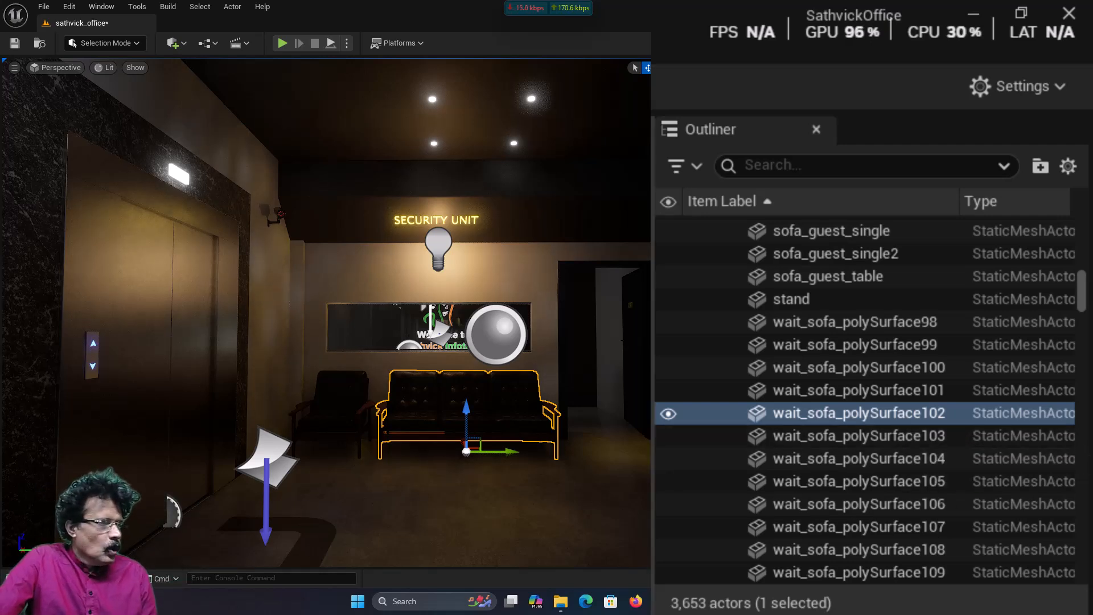
{"action": "left_click", "coordinate": [338, 267]}
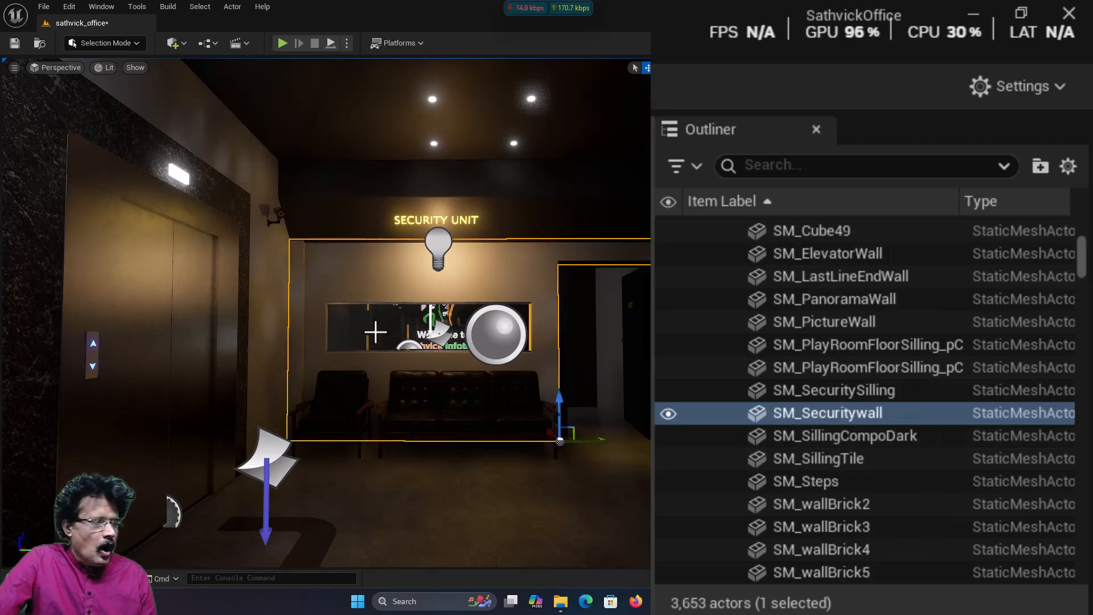
{"action": "left_click", "coordinate": [101, 313]}
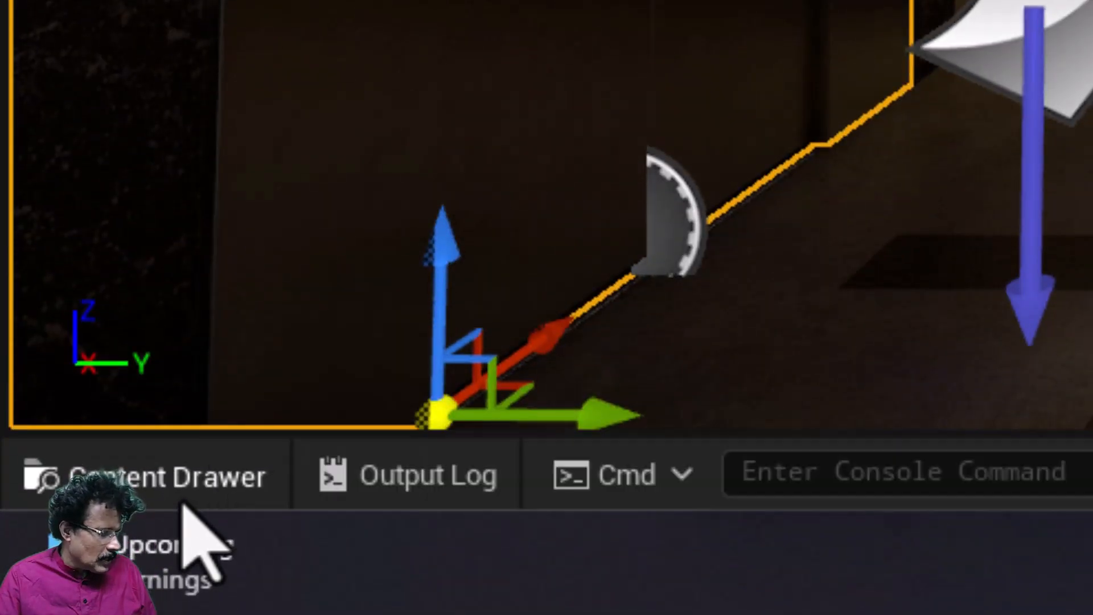
- Browse the project's assets at the root Content folder and inspect its SathvickOffice and StarterContent folders
{"action": "left_click", "coordinate": [181, 501]}
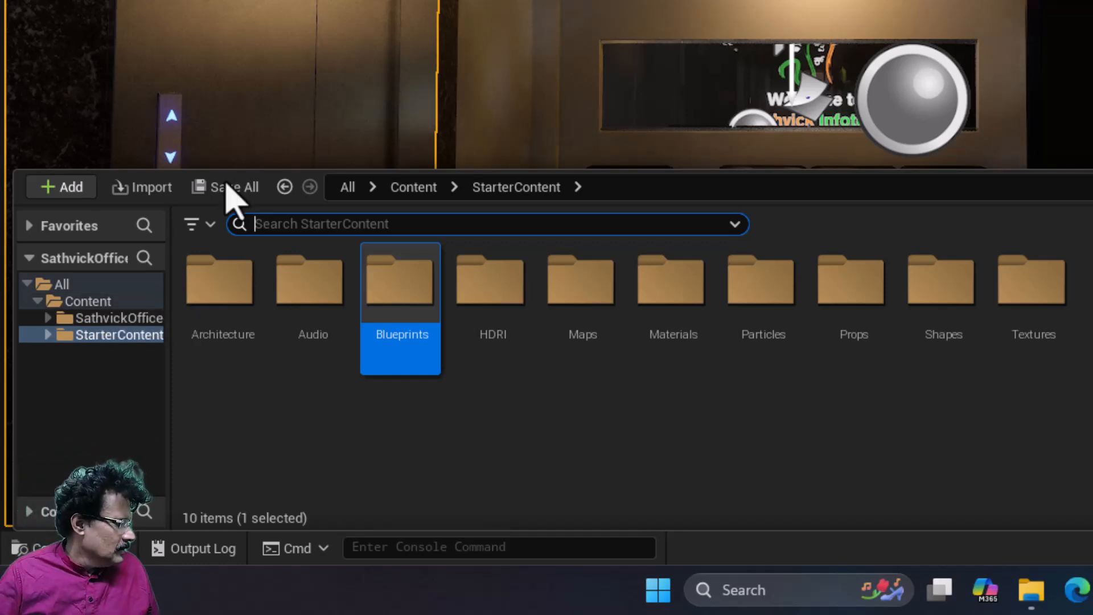
{"action": "left_click", "coordinate": [27, 285]}
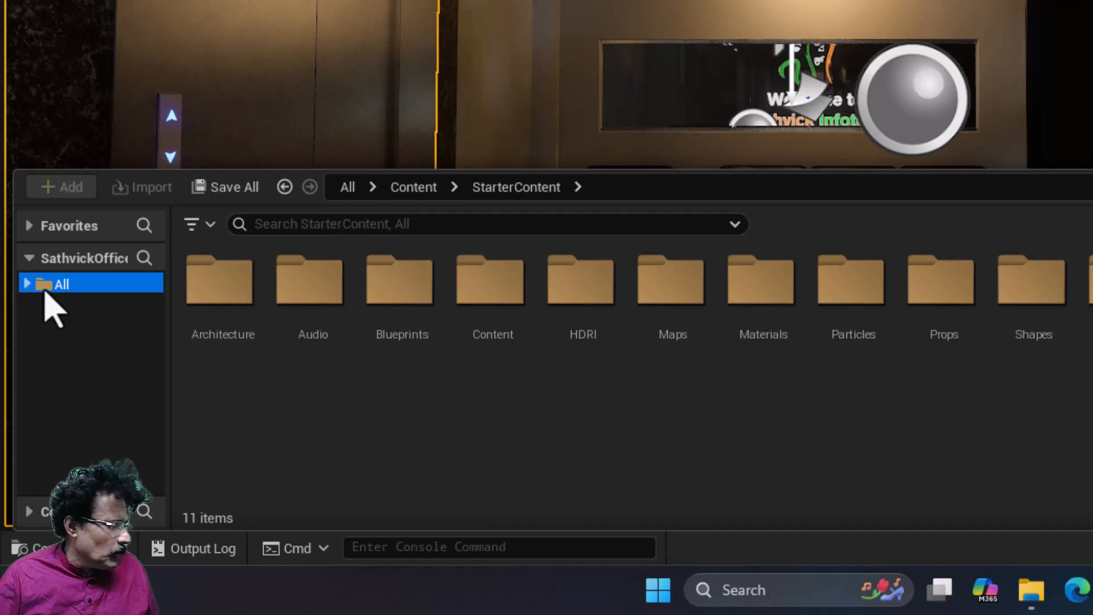
{"action": "left_click", "coordinate": [27, 284]}
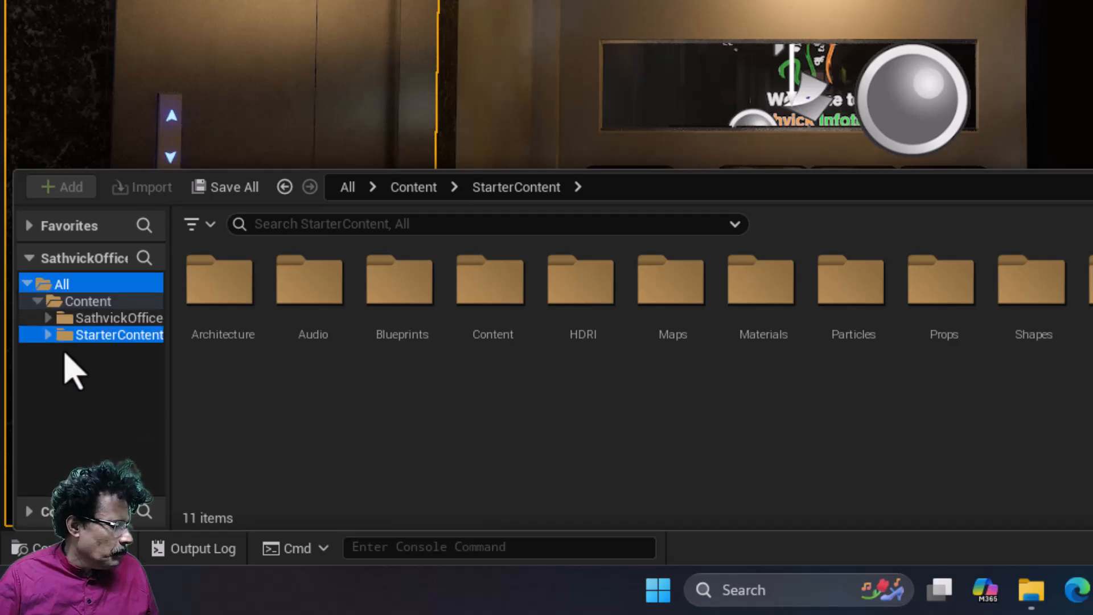
{"action": "left_click", "coordinate": [37, 301]}
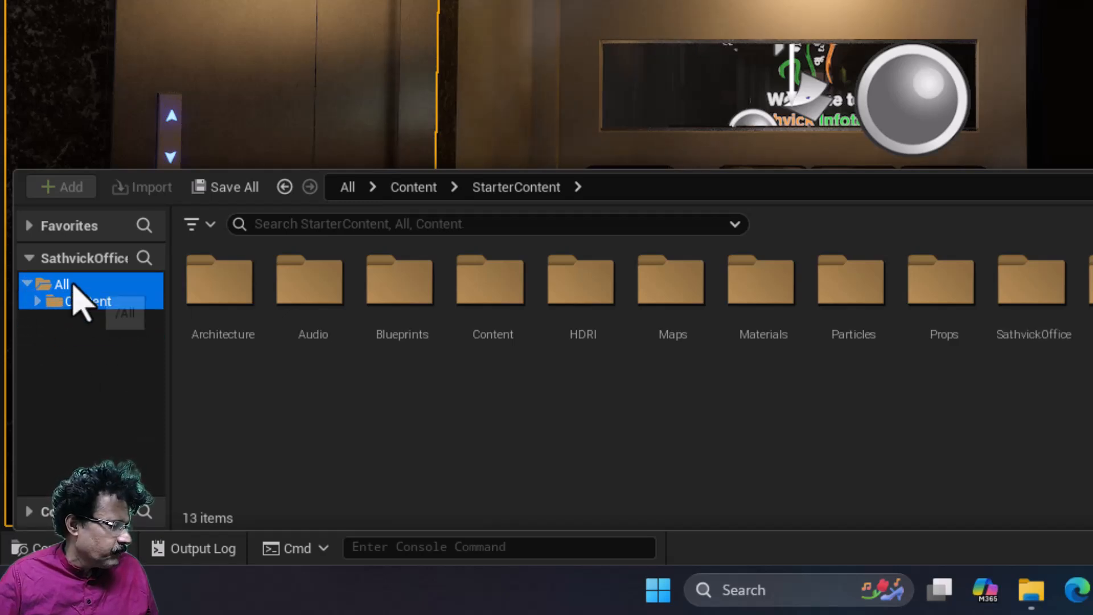
{"action": "left_click", "coordinate": [72, 285]}
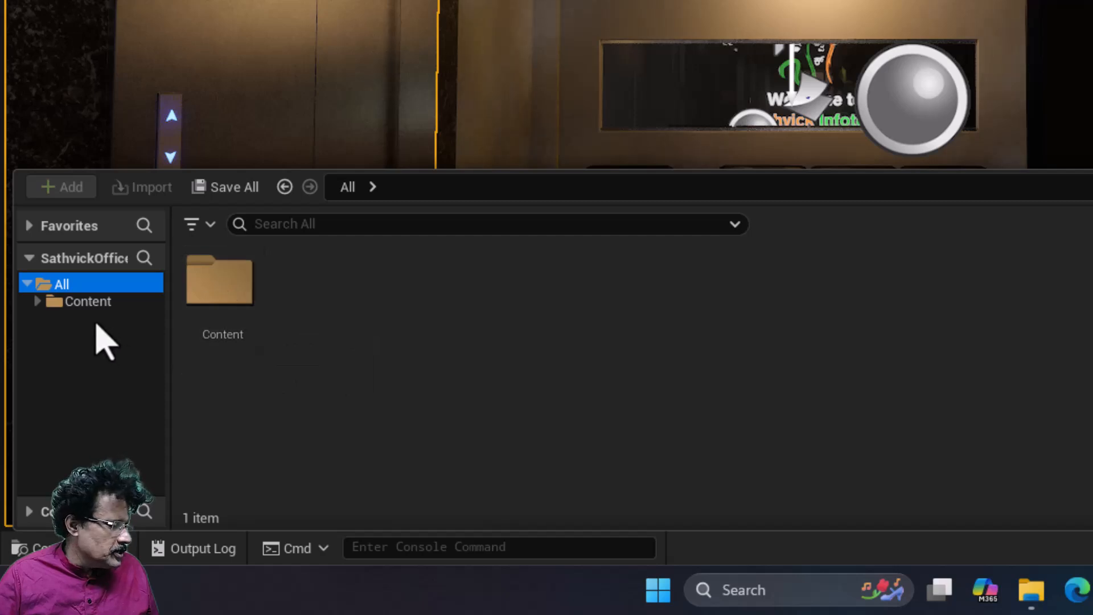
{"action": "left_click", "coordinate": [95, 303]}
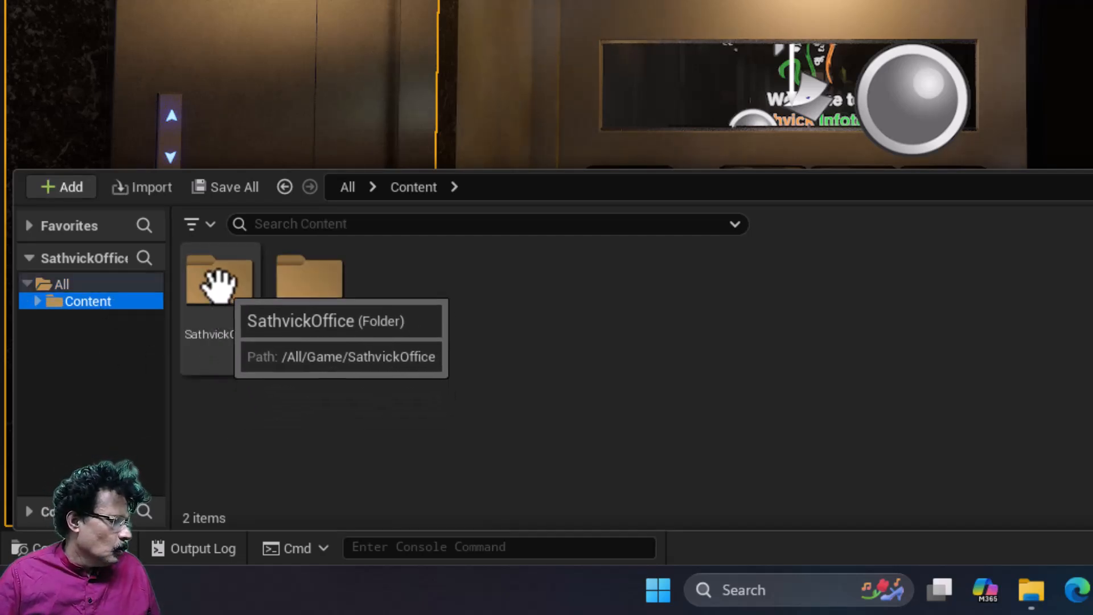
{"action": "left_click", "coordinate": [233, 362]}
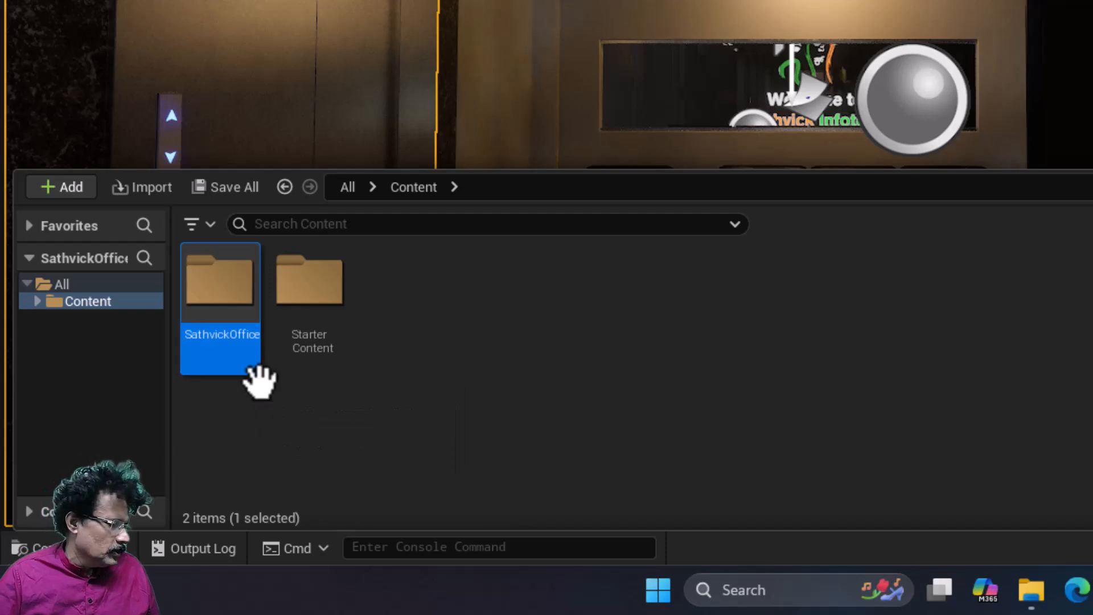
{"action": "left_click", "coordinate": [310, 287]}
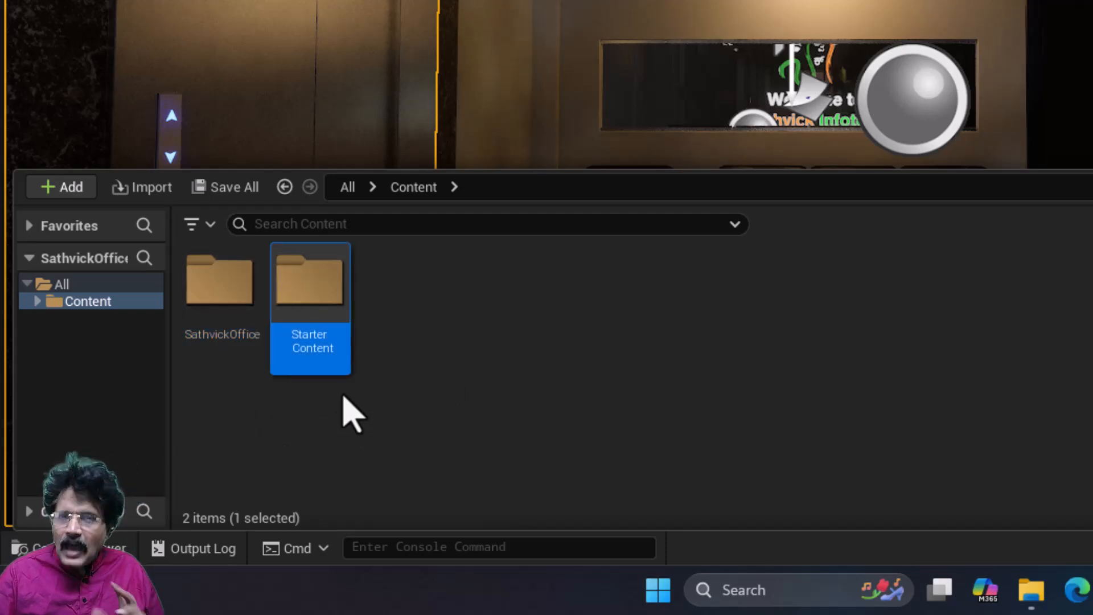
- Open the Maps folder inside the SathvickOffice content folder
{"action": "double_click", "coordinate": [217, 280]}
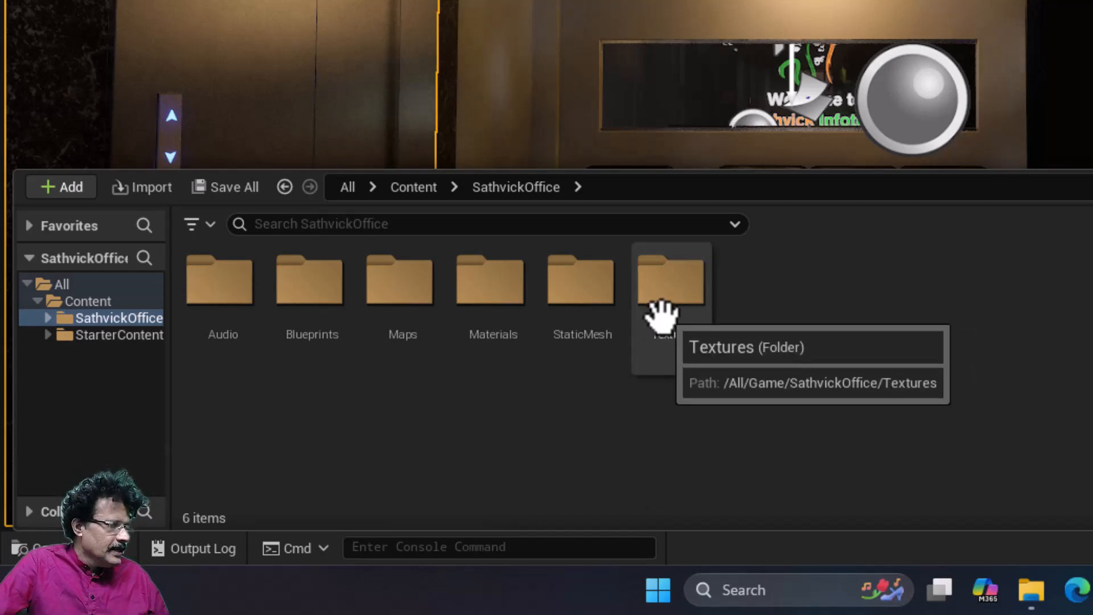
{"action": "left_click", "coordinate": [382, 278]}
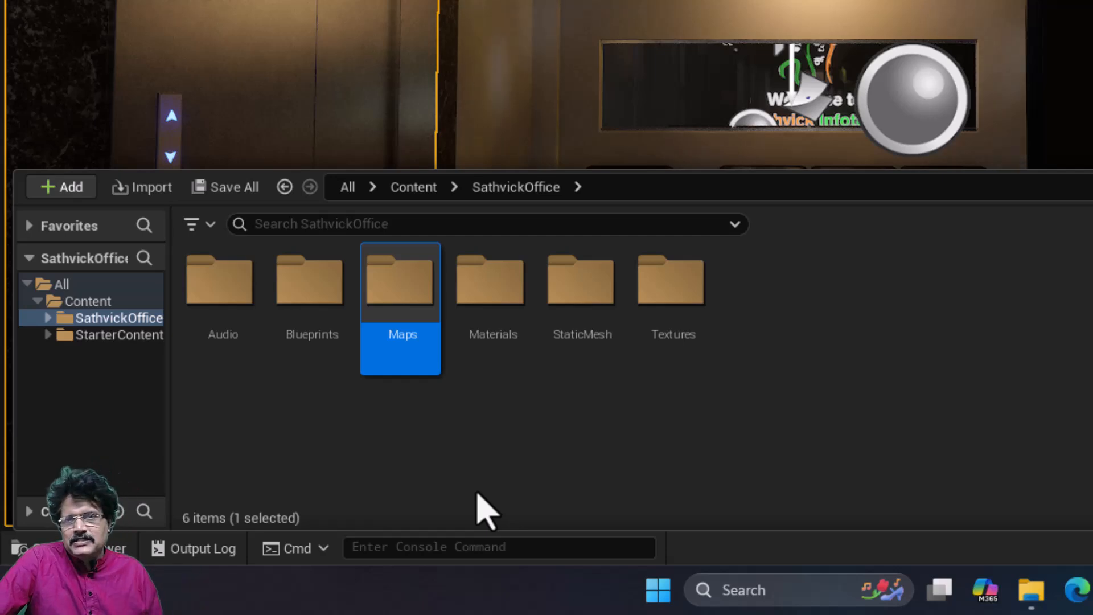
{"action": "double_click", "coordinate": [385, 276]}
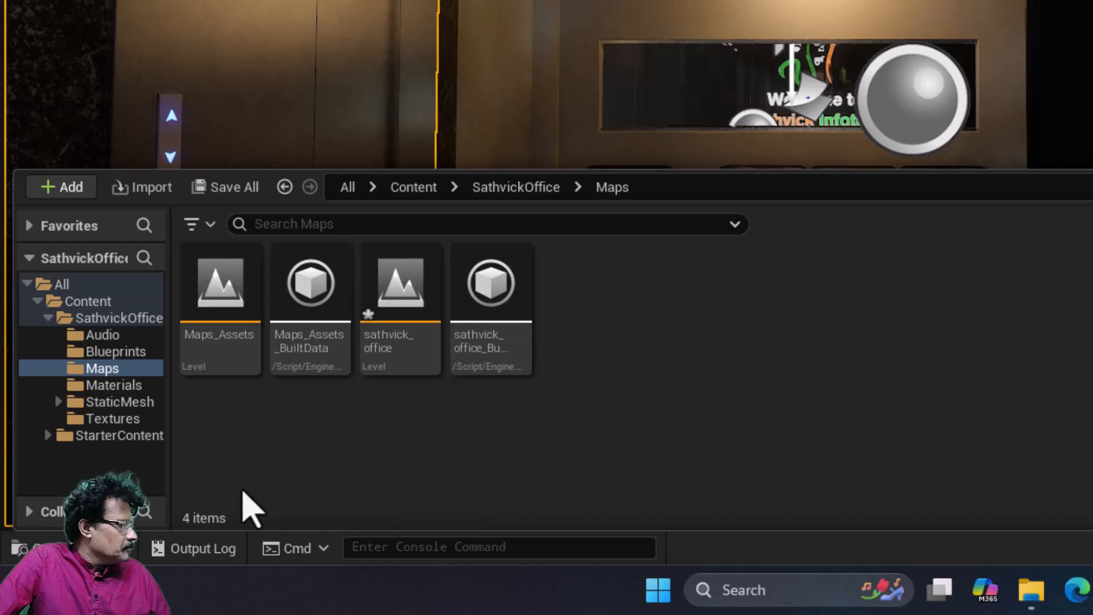
- Open the Maps_Assets level without saving the changes to sathvick_office
{"action": "mouse_move", "coordinate": [188, 371]}
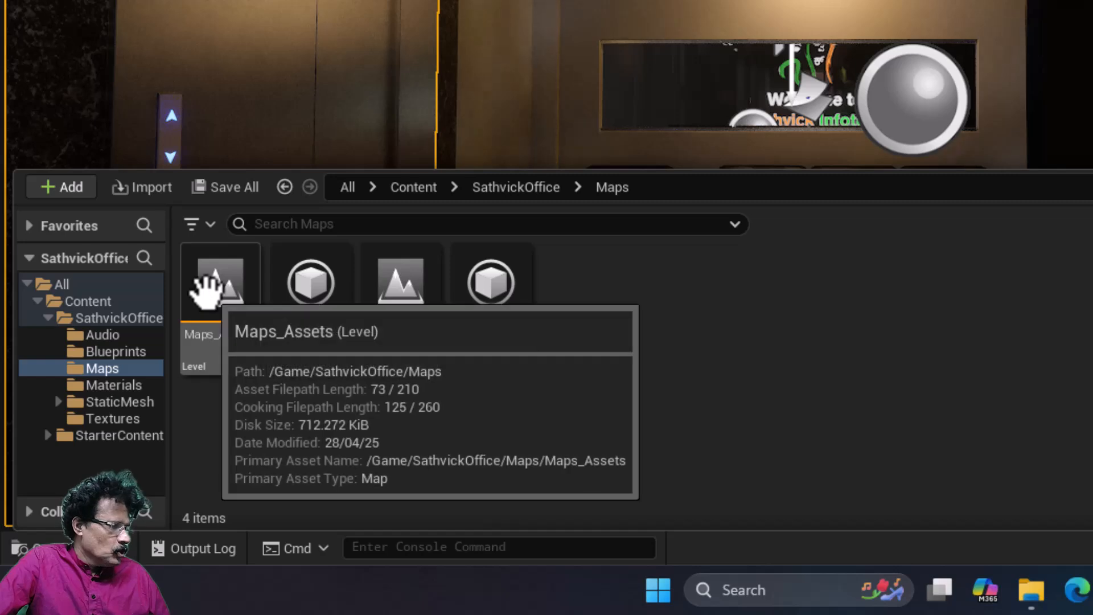
{"action": "left_click", "coordinate": [207, 286]}
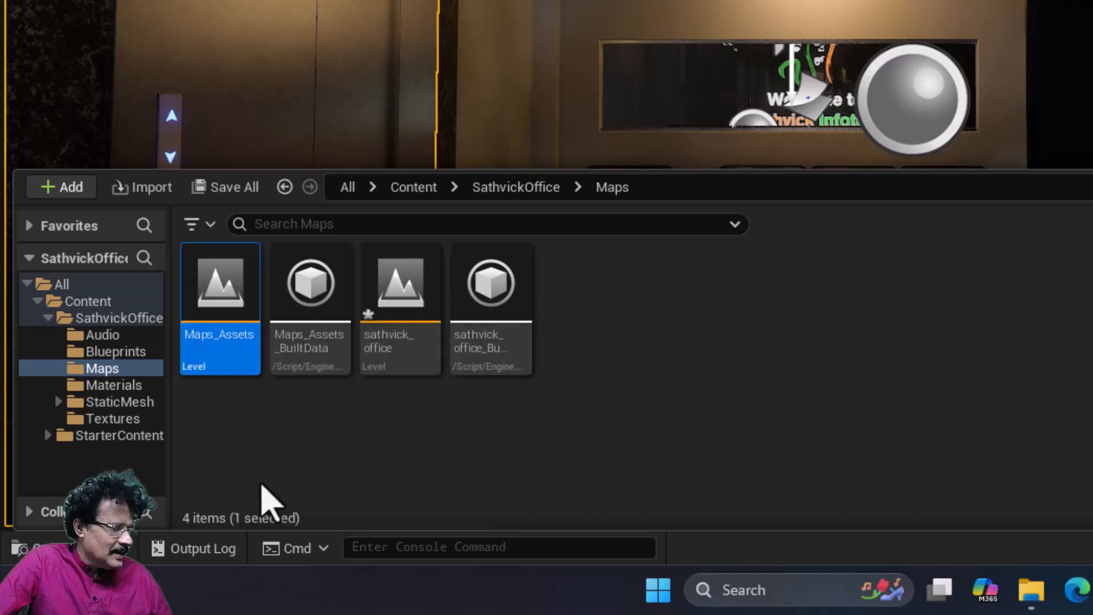
{"action": "left_click", "coordinate": [392, 265]}
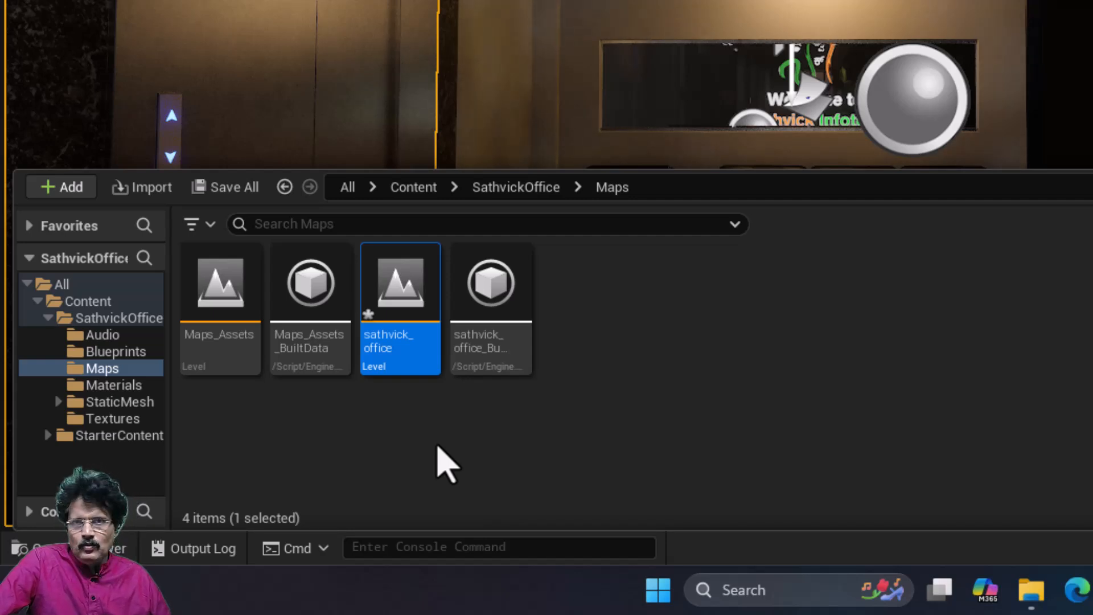
{"action": "left_click", "coordinate": [187, 283]}
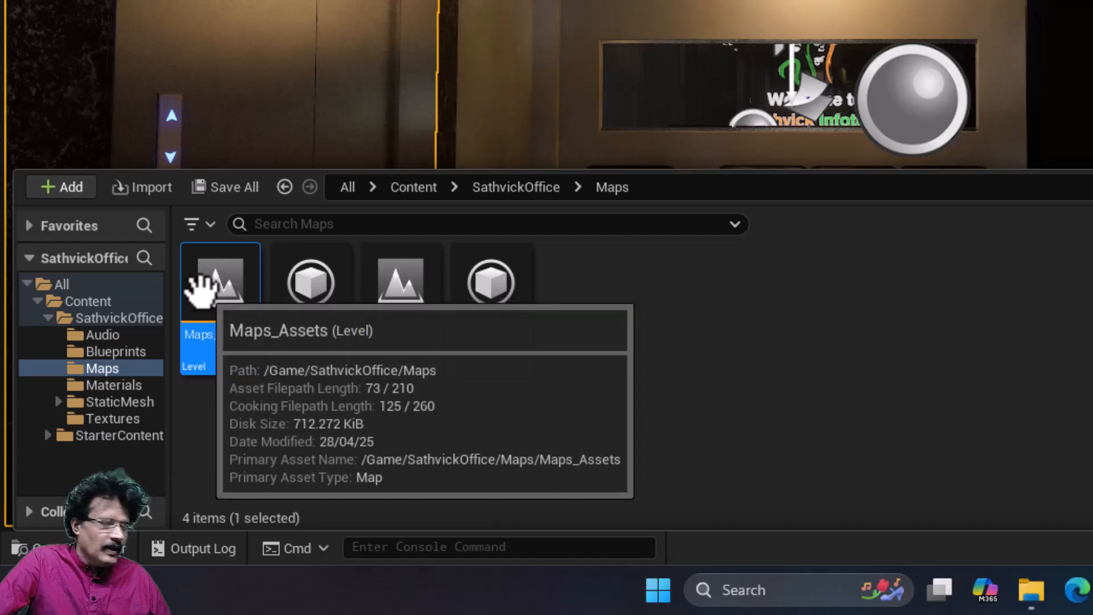
{"action": "double_click", "coordinate": [199, 280]}
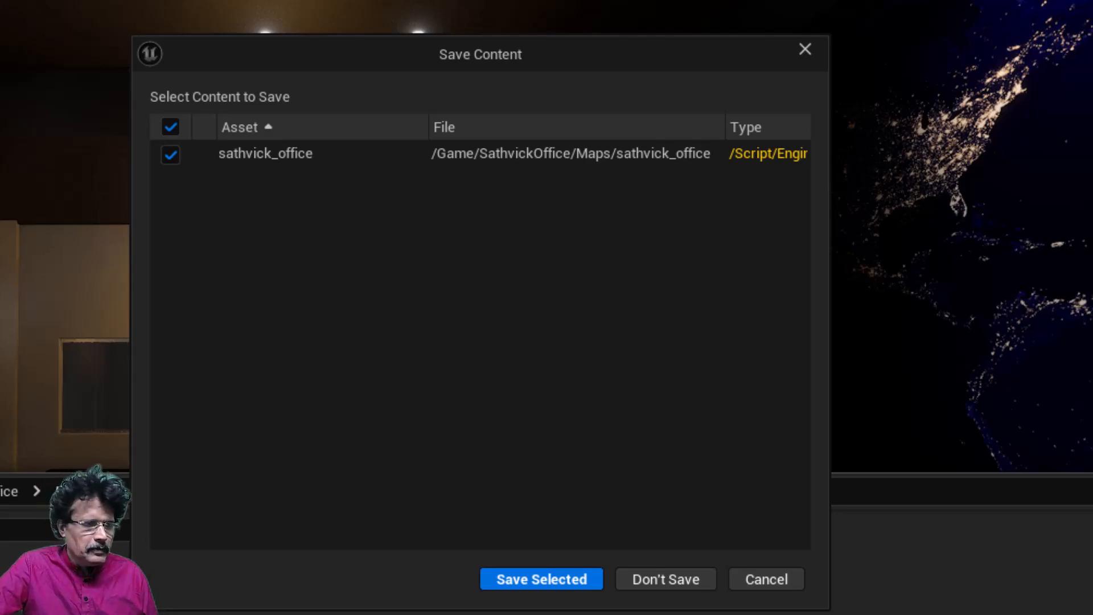
{"action": "left_click", "coordinate": [648, 579]}
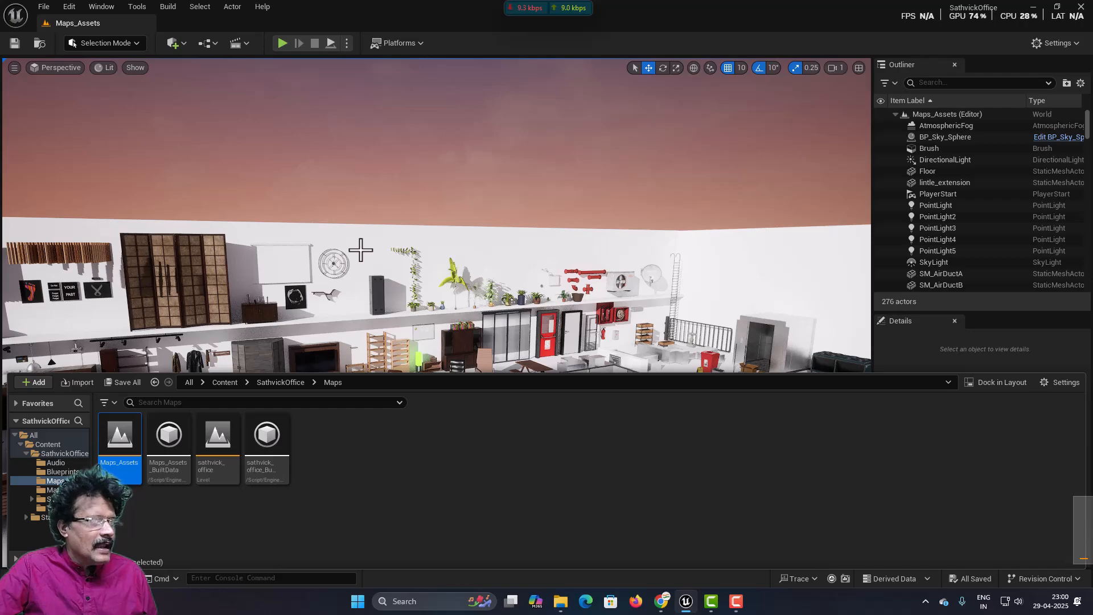
- Fly past the displayed assets to the white water tank and select it to identify its actor name
{"action": "right_click_drag", "start_coordinate": [361, 249], "coordinate": [501, 315]}
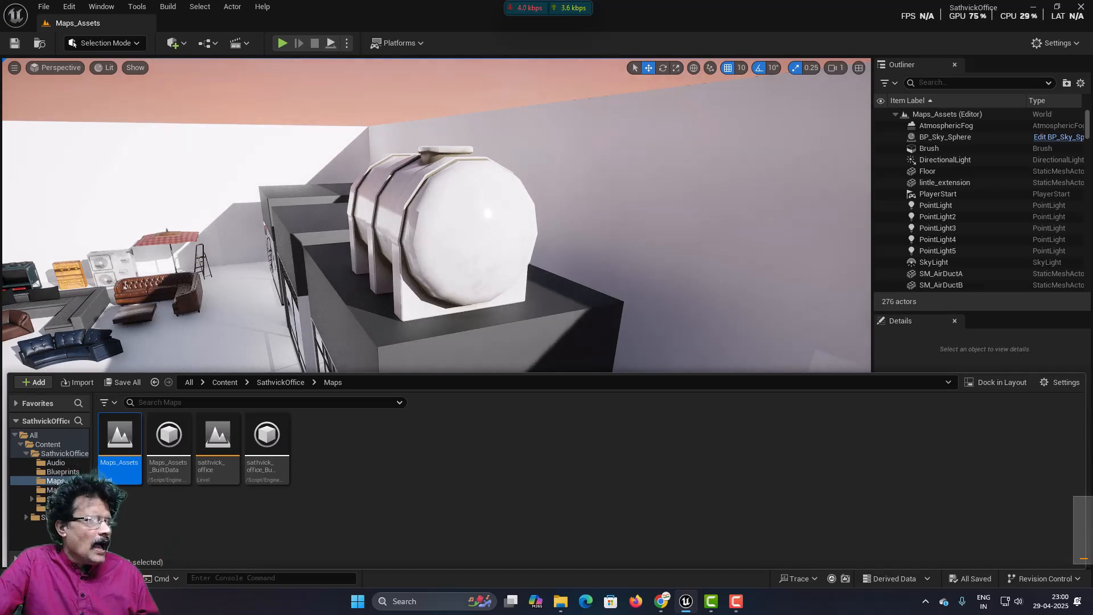
{"action": "right_click_drag", "start_coordinate": [501, 315], "coordinate": [478, 311]}
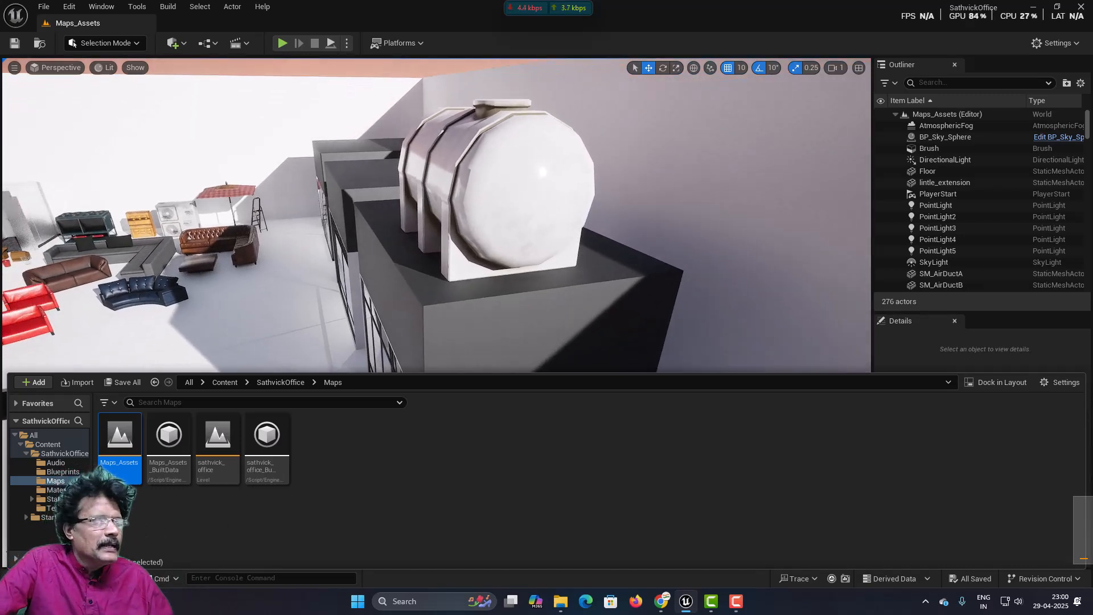
{"action": "left_click", "coordinate": [482, 181]}
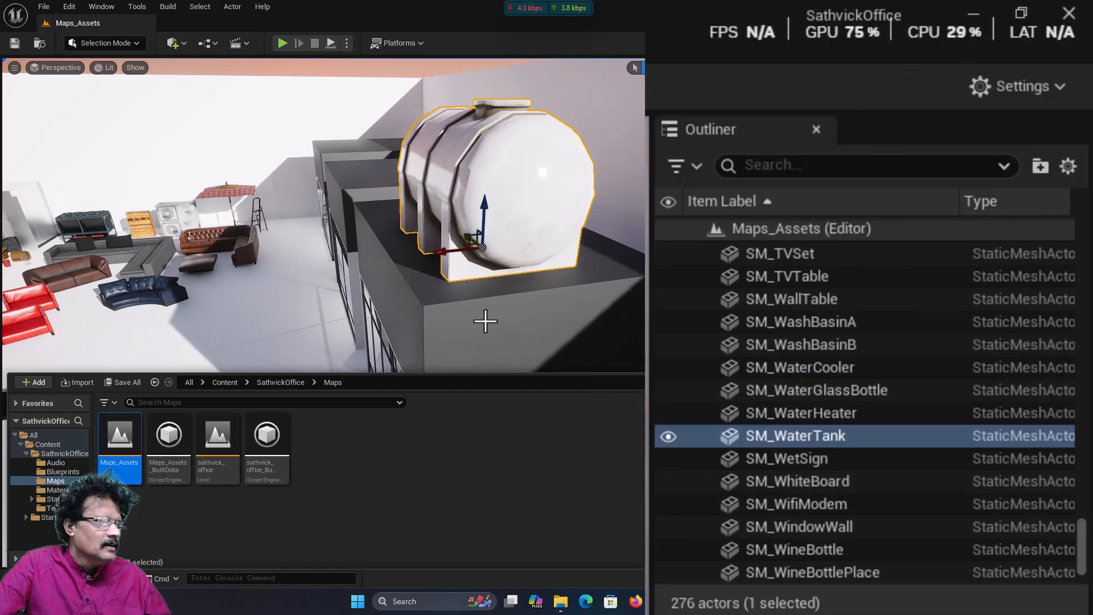
- Select the room block beneath the water tank and the brown leather sofa to identify their actor names
{"action": "left_click", "coordinate": [490, 320]}
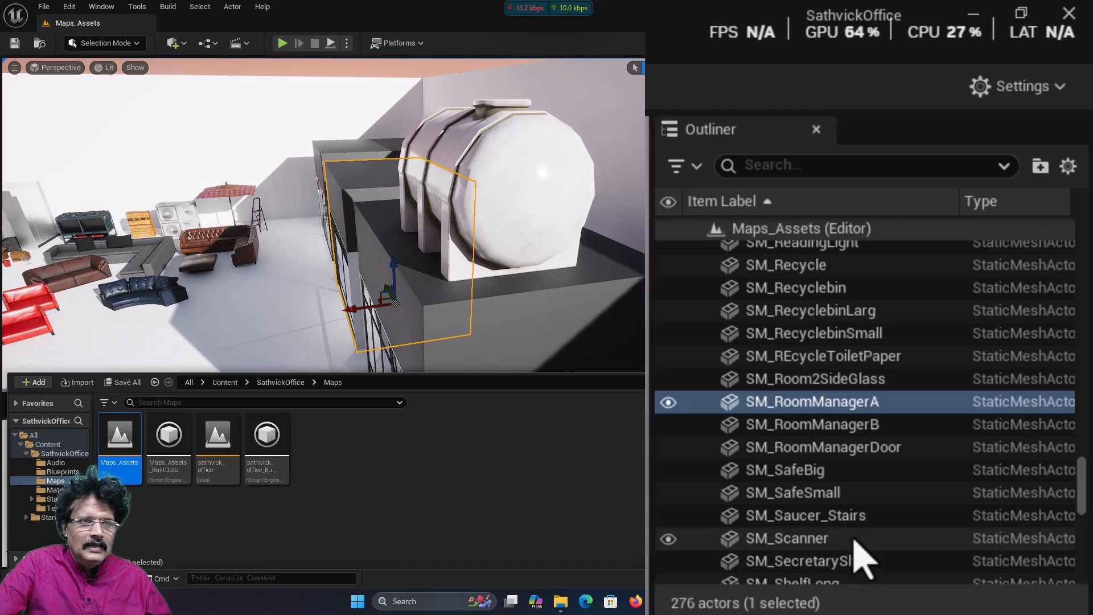
{"action": "left_click", "coordinate": [194, 235]}
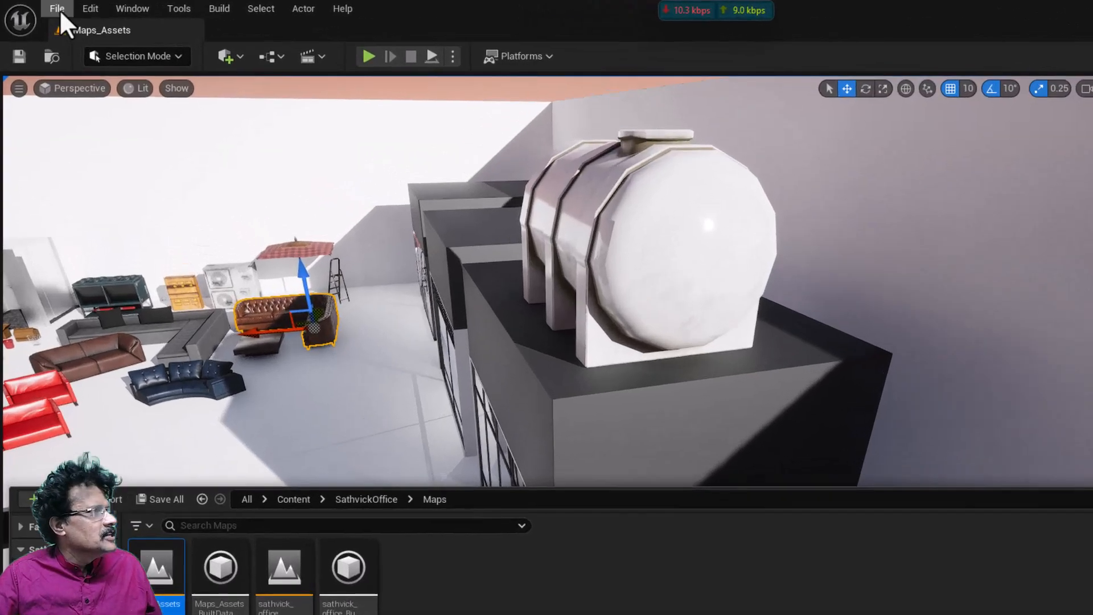
{"action": "left_click", "coordinate": [57, 9]}
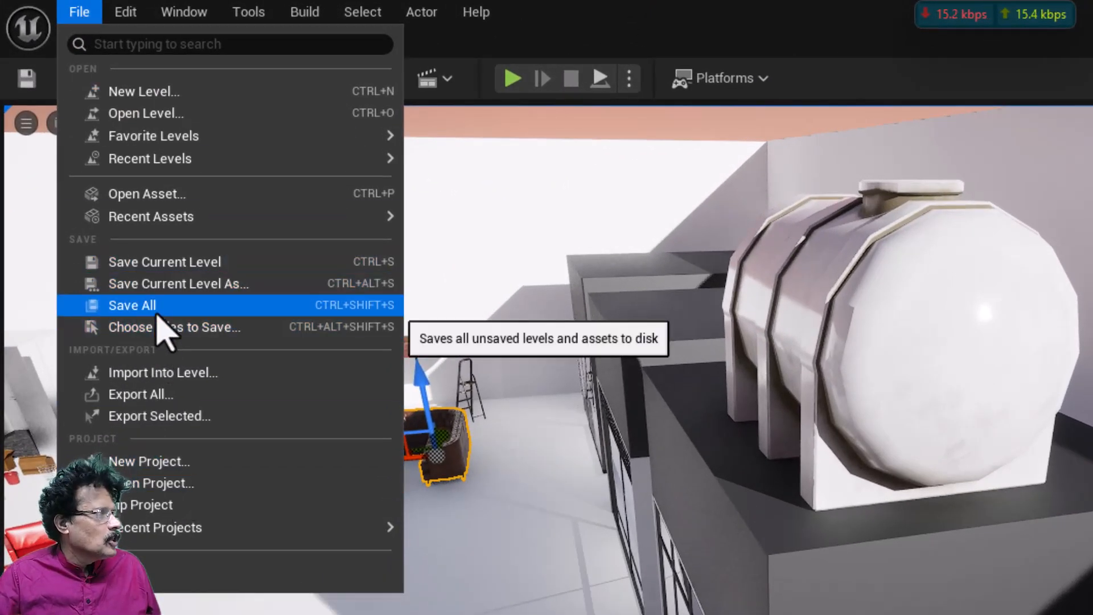
{"action": "left_click", "coordinate": [137, 10]}
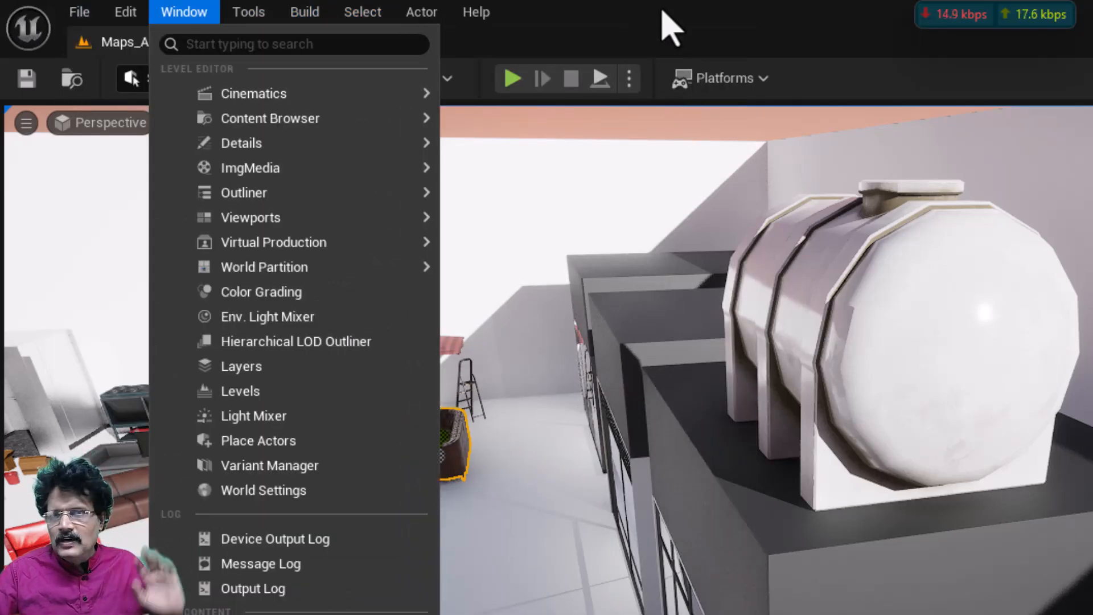
{"action": "left_click", "coordinate": [671, 29]}
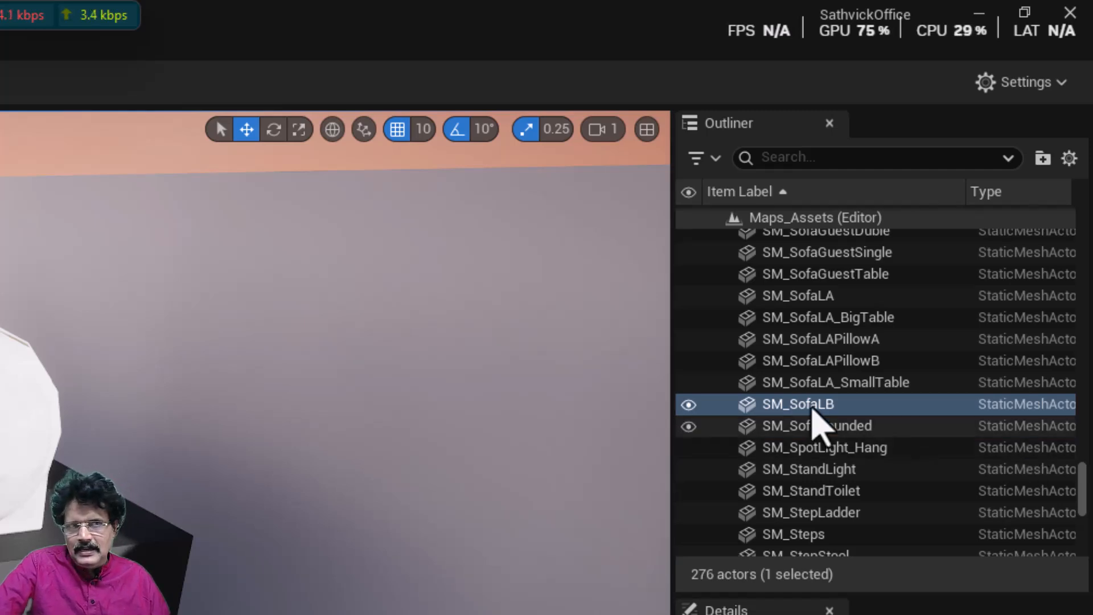
- Review the level's actor list from its beginning and select the AtmosphericFog and SkyLight actors
{"action": "scroll", "coordinate": [797, 398], "scroll_direction": "up", "scroll_amount": 3}
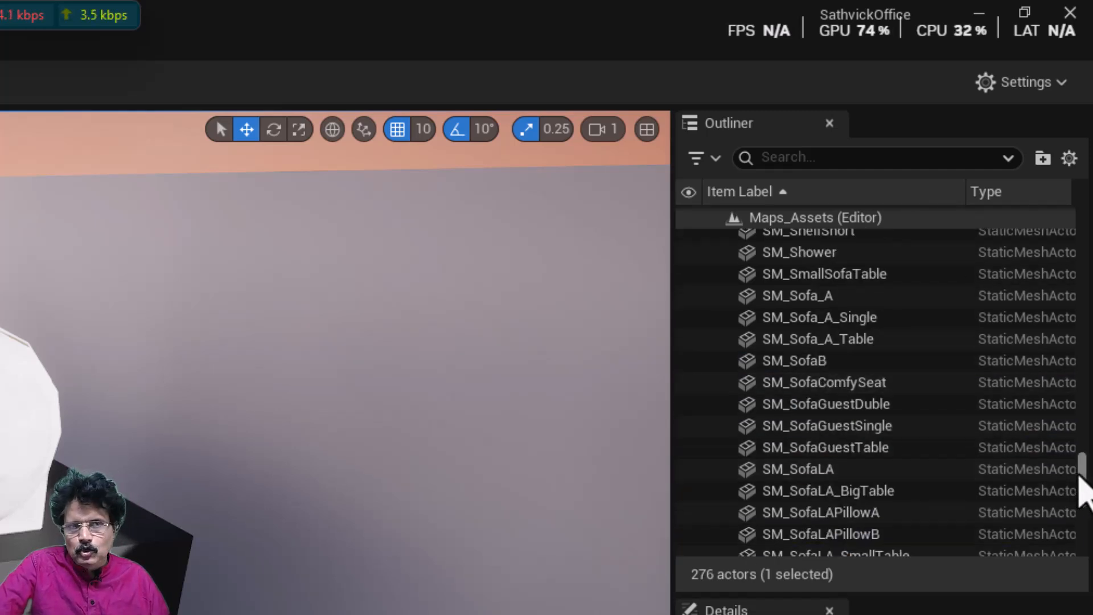
{"action": "left_click_drag", "start_coordinate": [1081, 488], "coordinate": [1079, 193]}
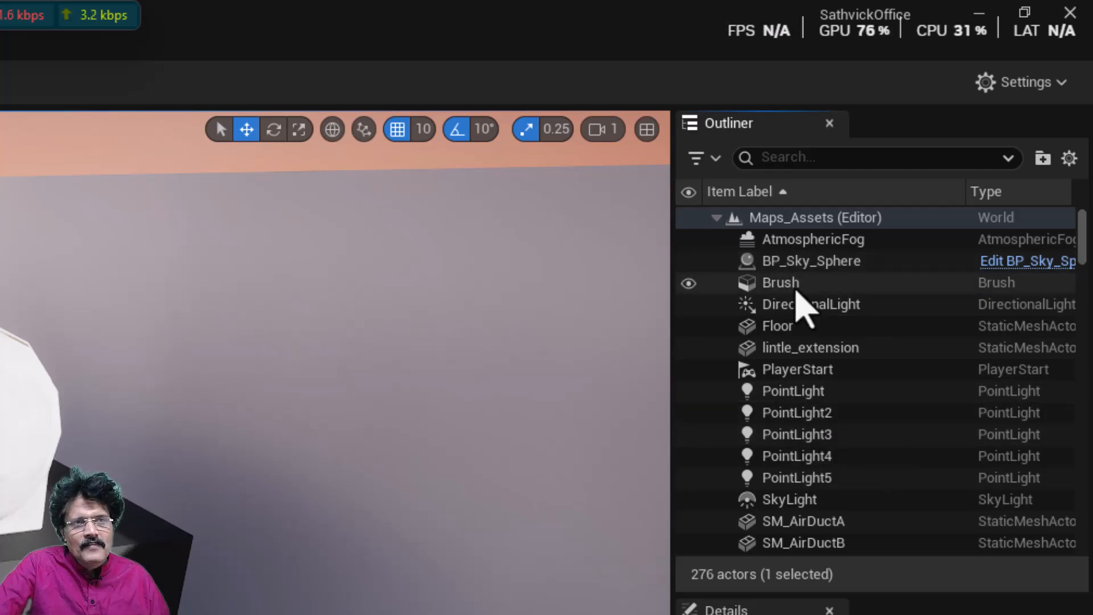
{"action": "left_click", "coordinate": [811, 243]}
{"action": "left_click", "coordinate": [790, 500]}
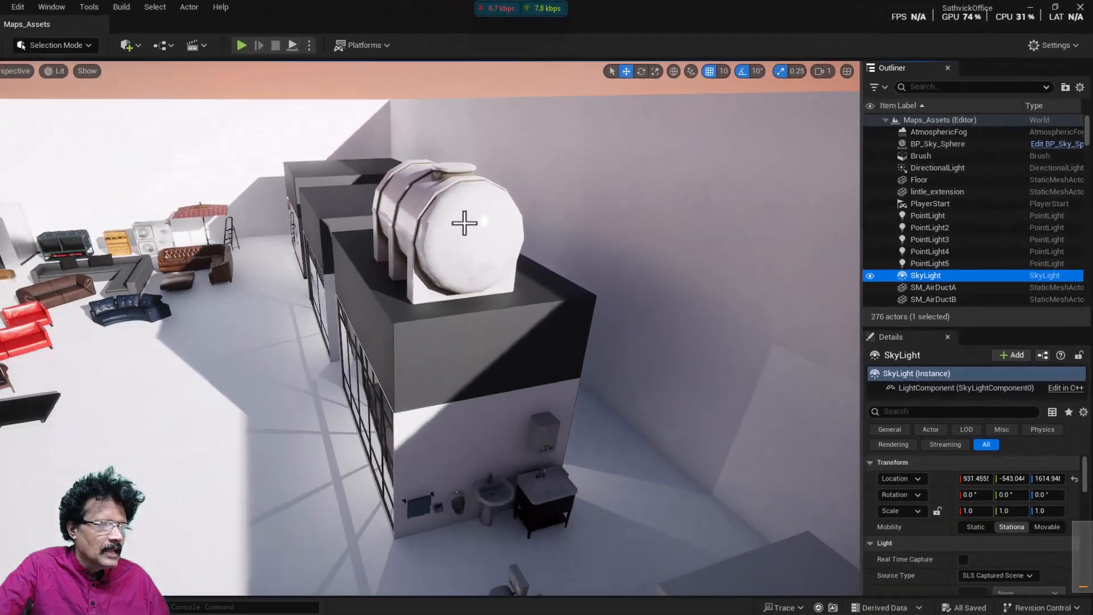
- Select the water tank, the grey corner sofa and the red double guest sofa in the scene to identify each actor
{"action": "left_click", "coordinate": [463, 223]}
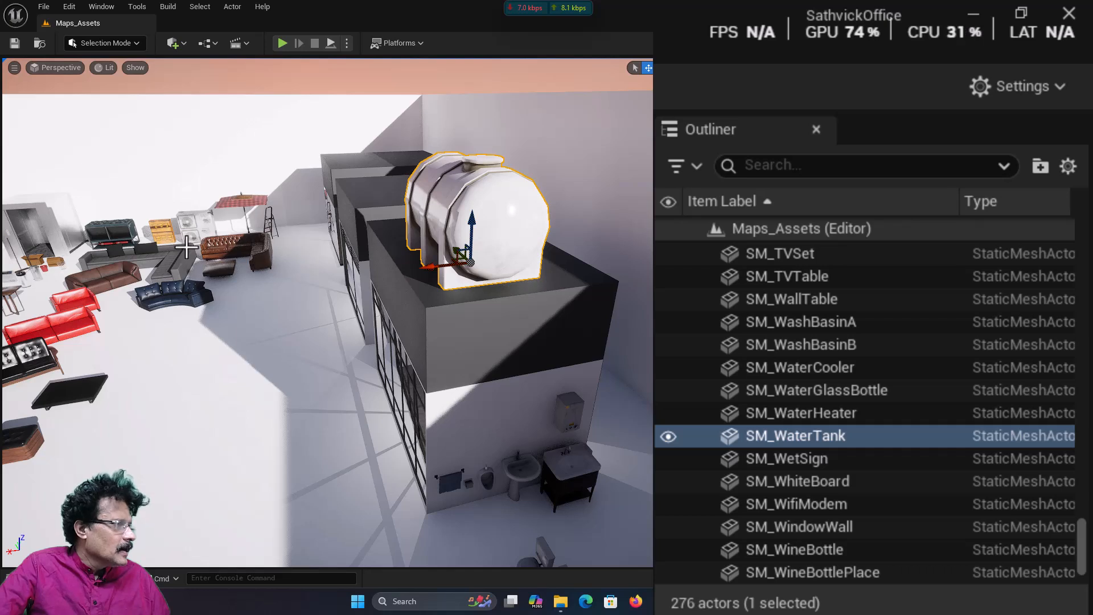
{"action": "left_click", "coordinate": [160, 267]}
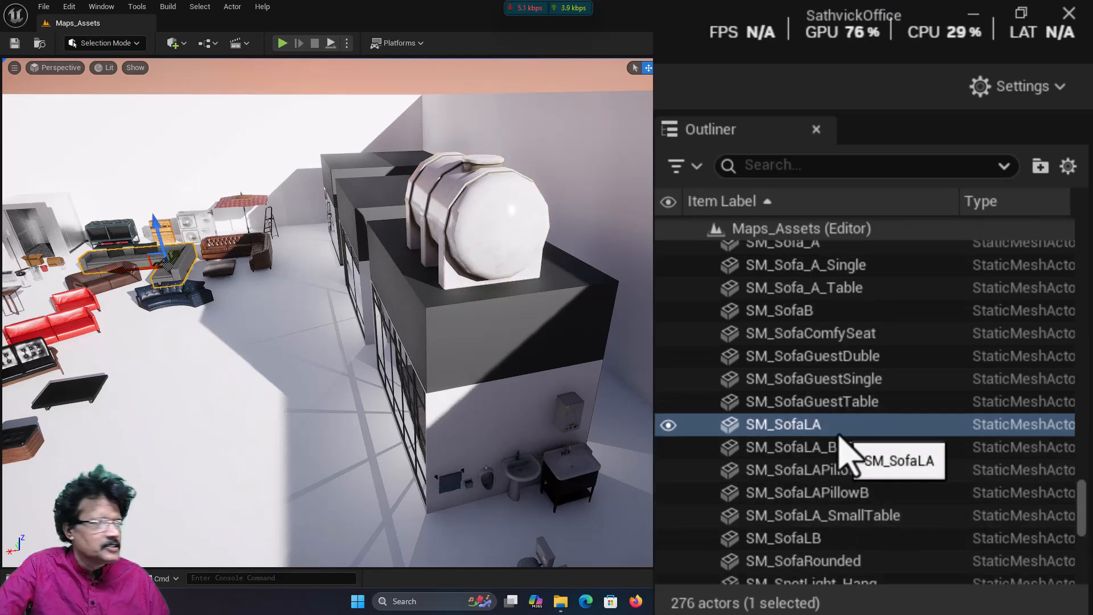
{"action": "left_click", "coordinate": [65, 329]}
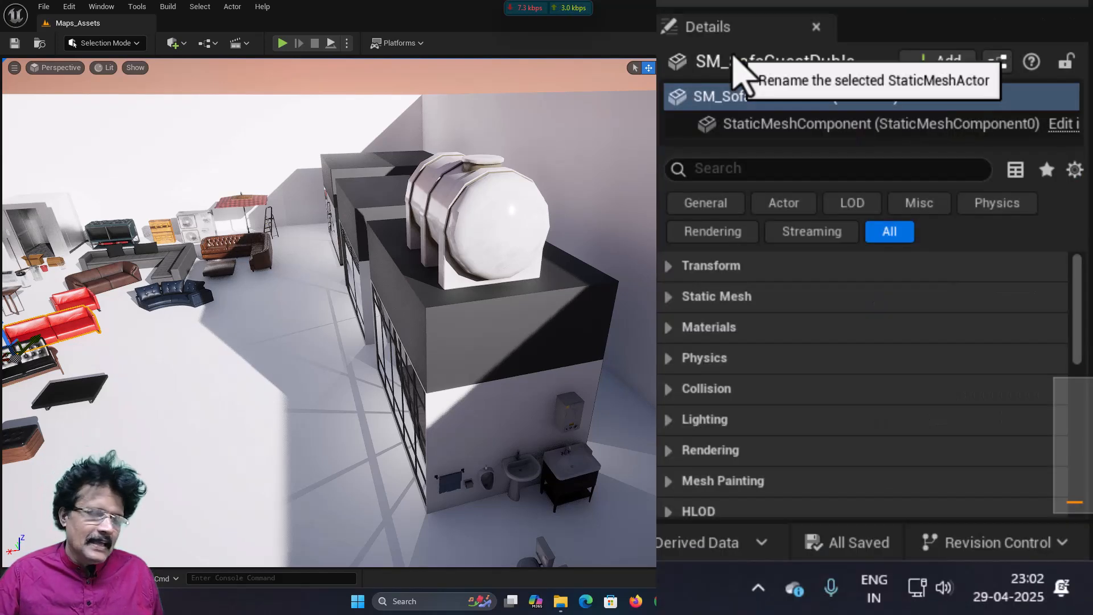
- Select the water tank and look through all of its property sections
{"action": "left_click", "coordinate": [504, 219]}
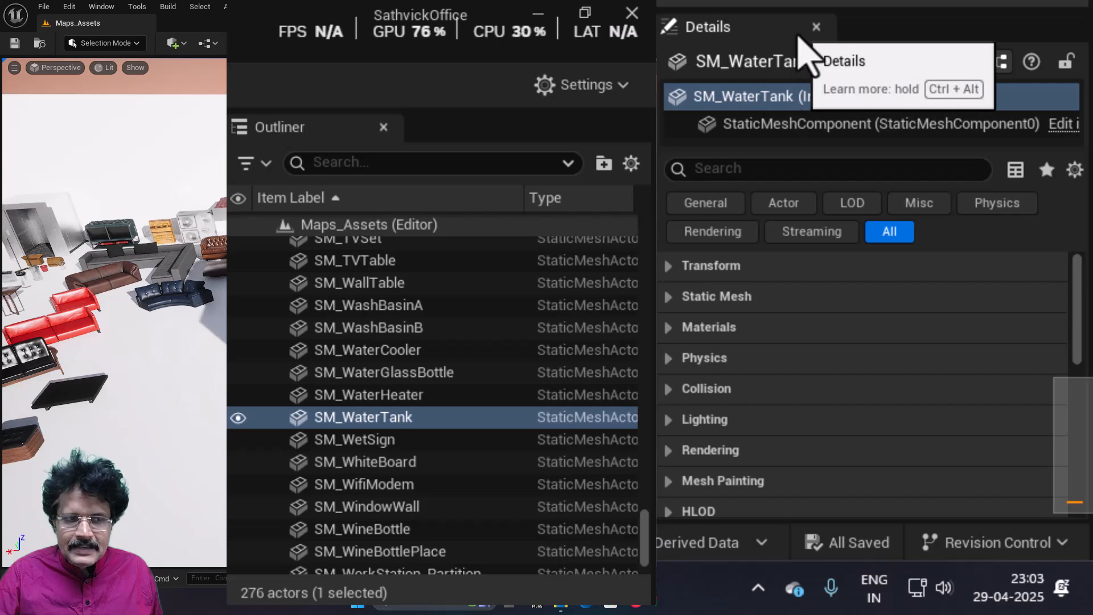
{"action": "left_click_drag", "start_coordinate": [1081, 312], "coordinate": [1074, 488]}
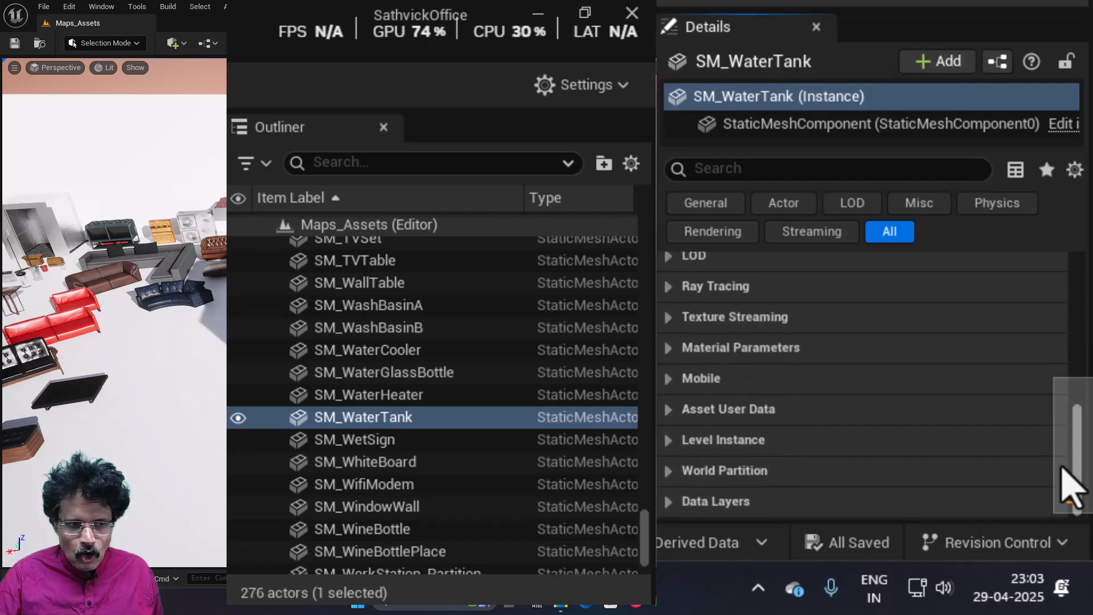
{"action": "left_click_drag", "start_coordinate": [1059, 450], "coordinate": [1064, 245]}
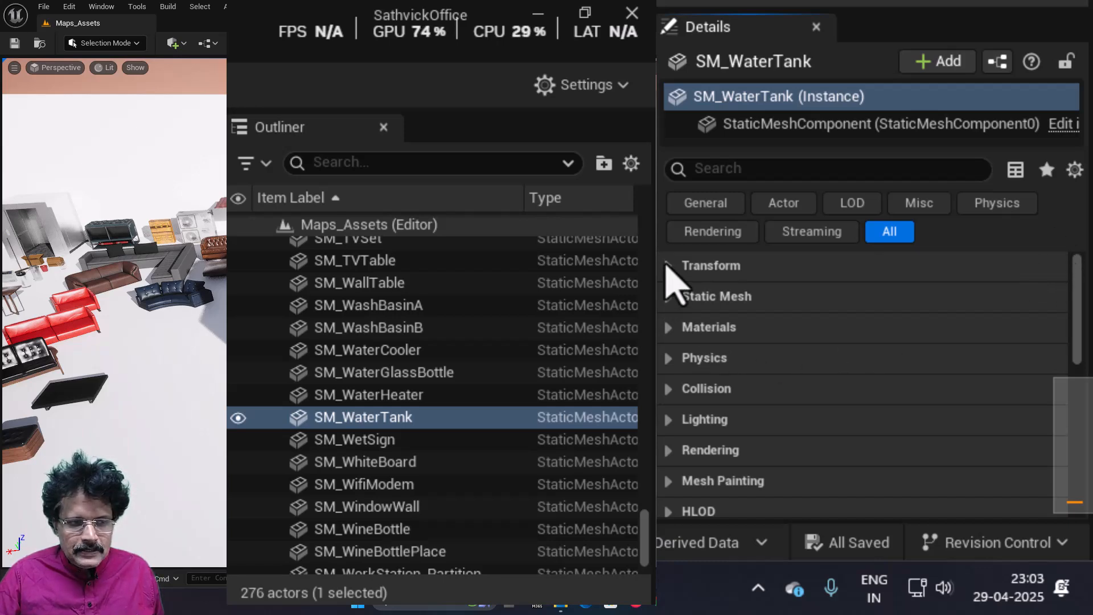
- Try a Z rotation of 90° on the water tank and set it back to 0°
{"action": "left_click", "coordinate": [669, 268]}
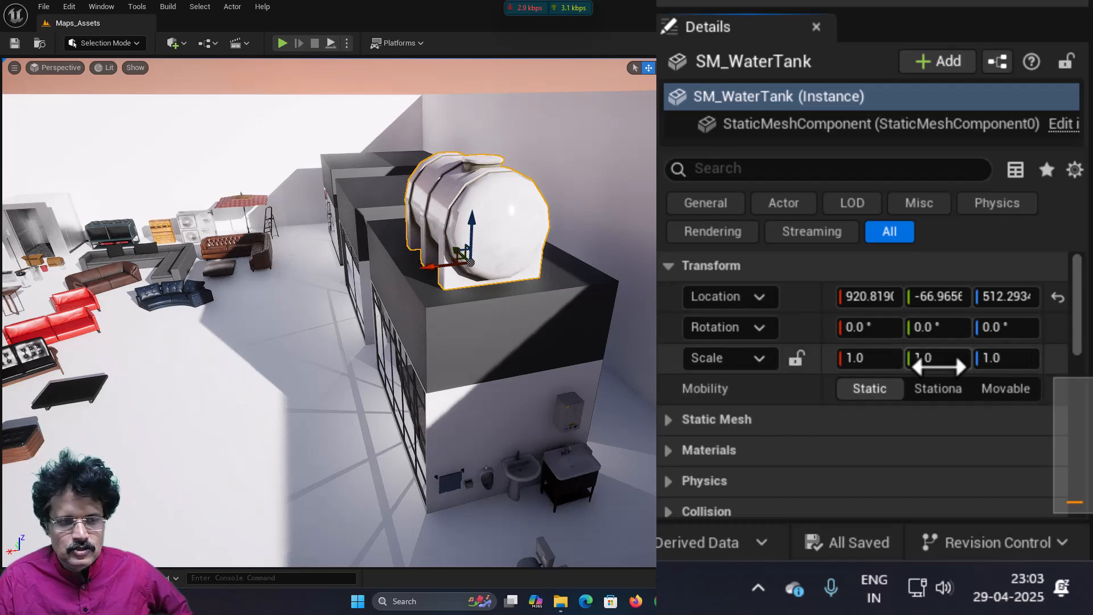
{"action": "left_click", "coordinate": [928, 327]}
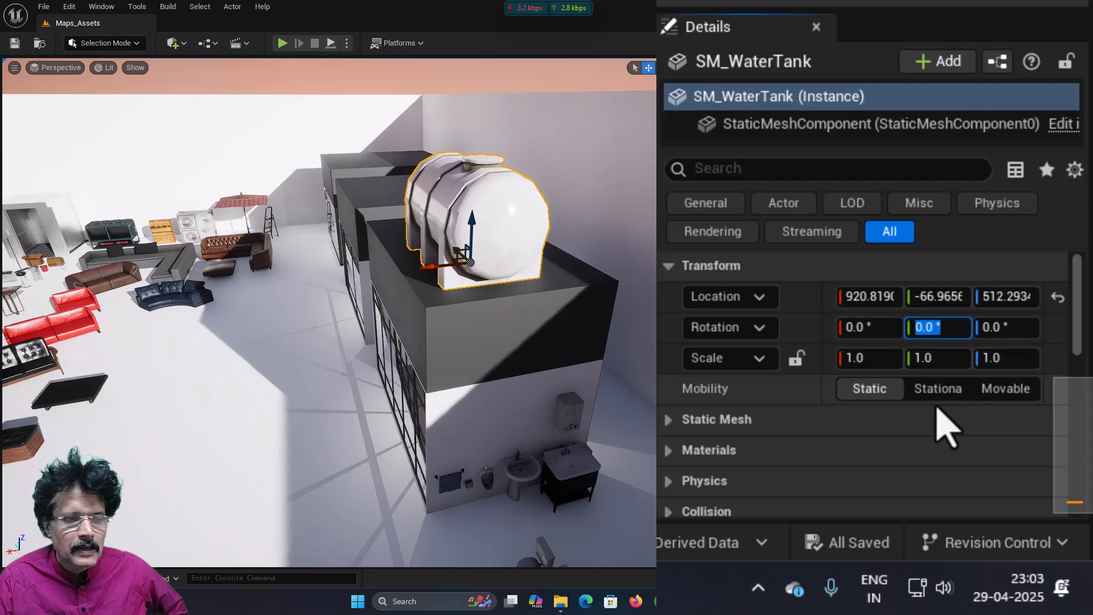
{"action": "left_click", "coordinate": [1003, 328]}
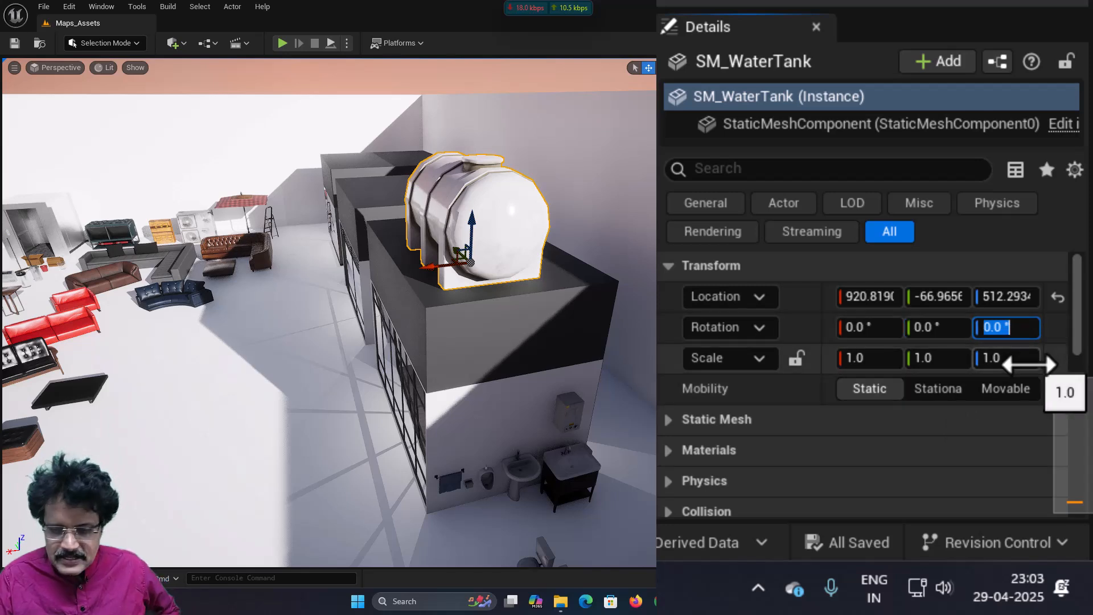
{"action": "type", "text": "90"}
{"action": "key", "text": "Return"}
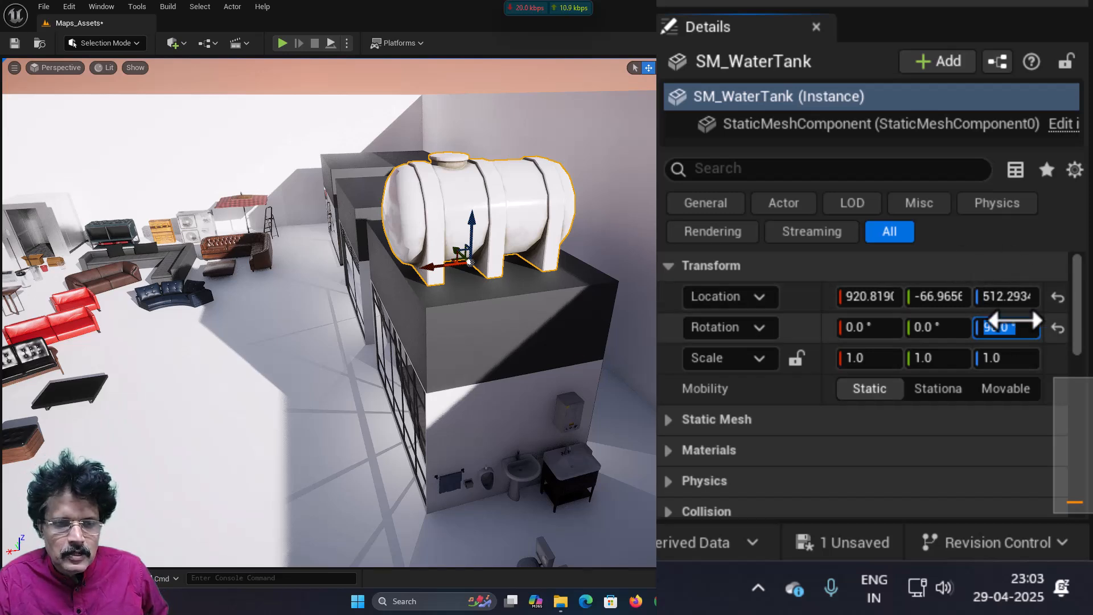
{"action": "type", "text": "0"}
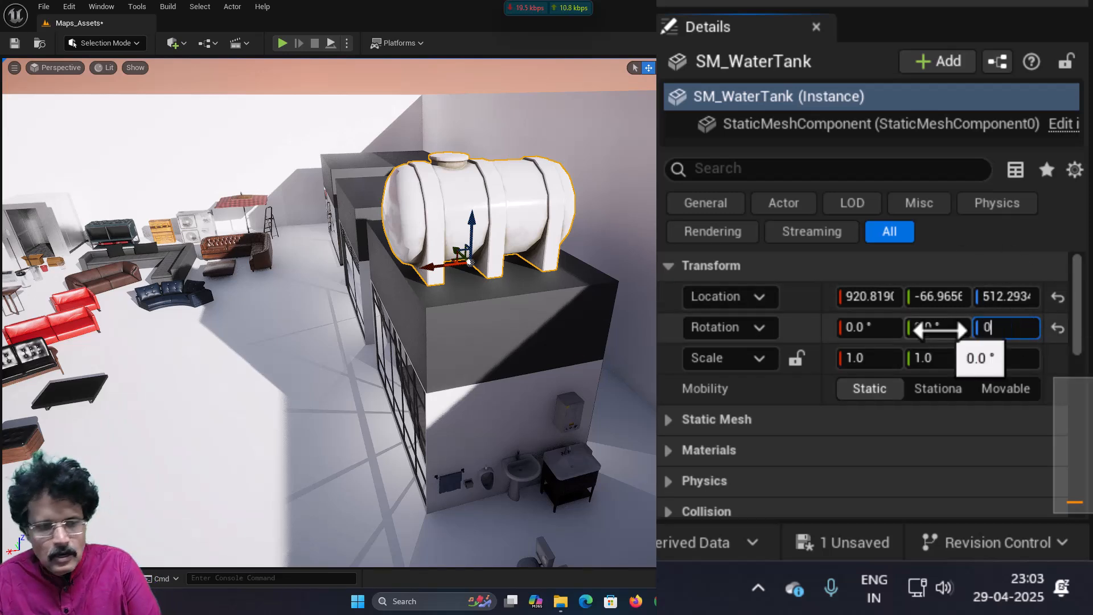
{"action": "key", "text": "Return"}
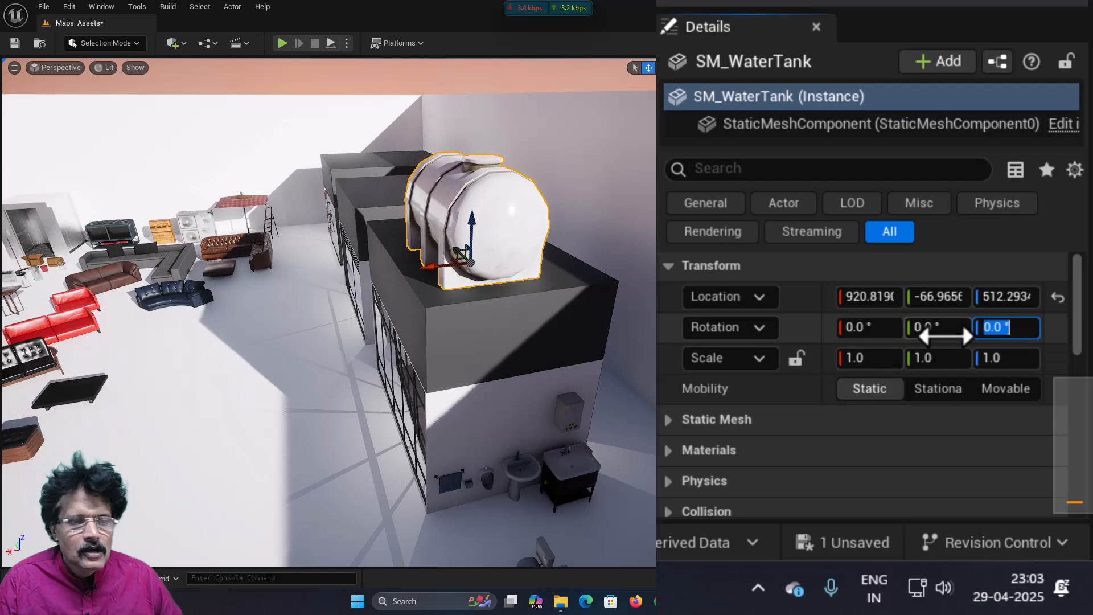
- Examine the water tank's properties filtered by General, Actor, LOD, Misc, Physics, Rendering and Streaming, ending with all categories
{"action": "left_click", "coordinate": [684, 204]}
{"action": "left_click", "coordinate": [667, 266]}
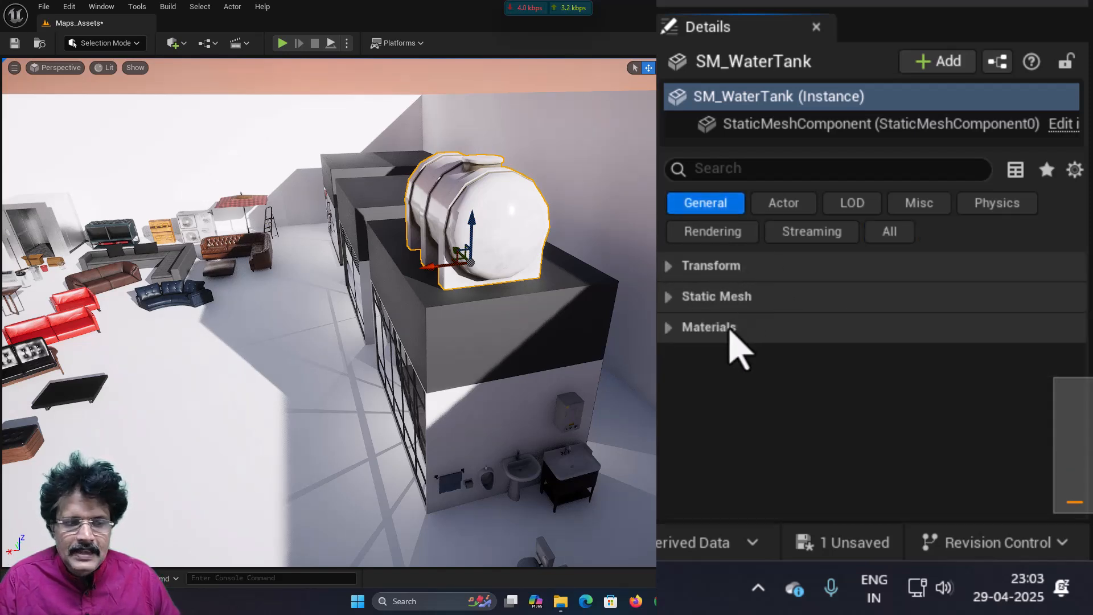
{"action": "left_click", "coordinate": [789, 205]}
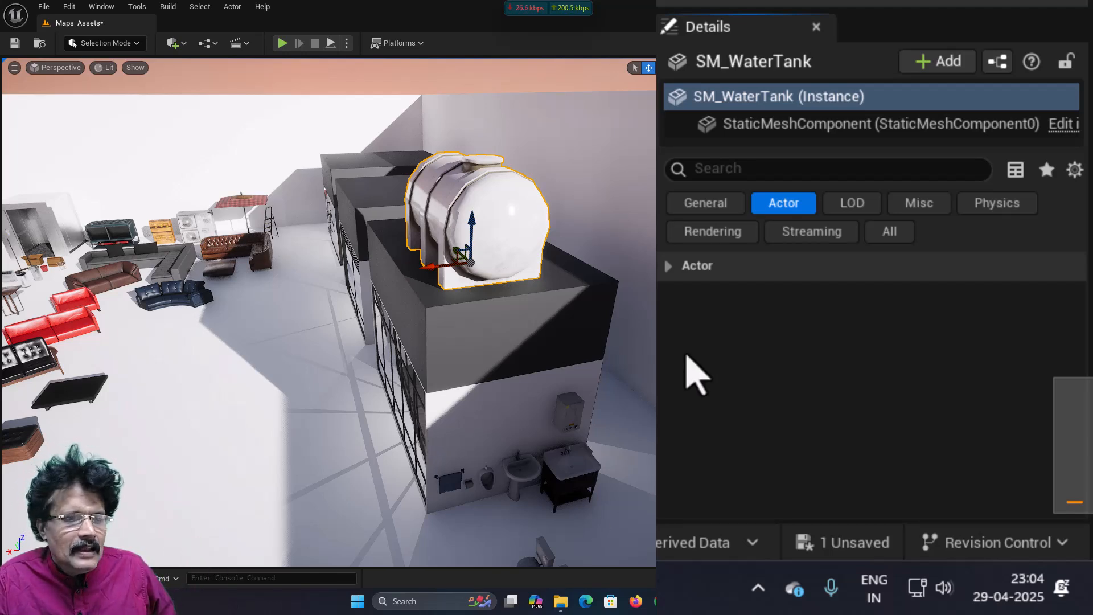
{"action": "left_click", "coordinate": [854, 206]}
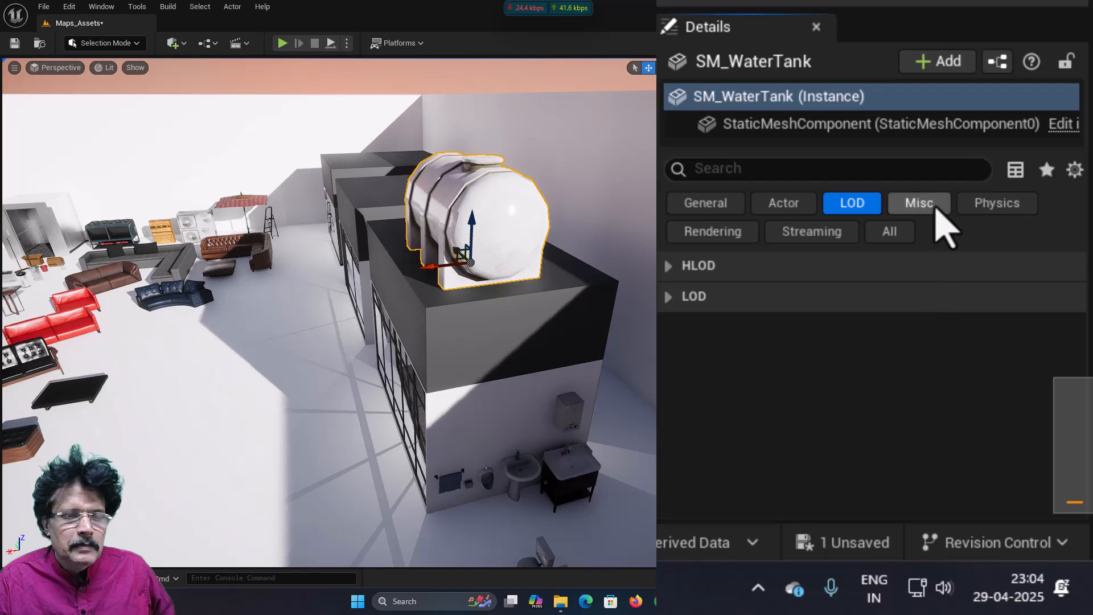
{"action": "left_click", "coordinate": [934, 214]}
{"action": "left_click", "coordinate": [1017, 205]}
{"action": "left_click", "coordinate": [709, 236]}
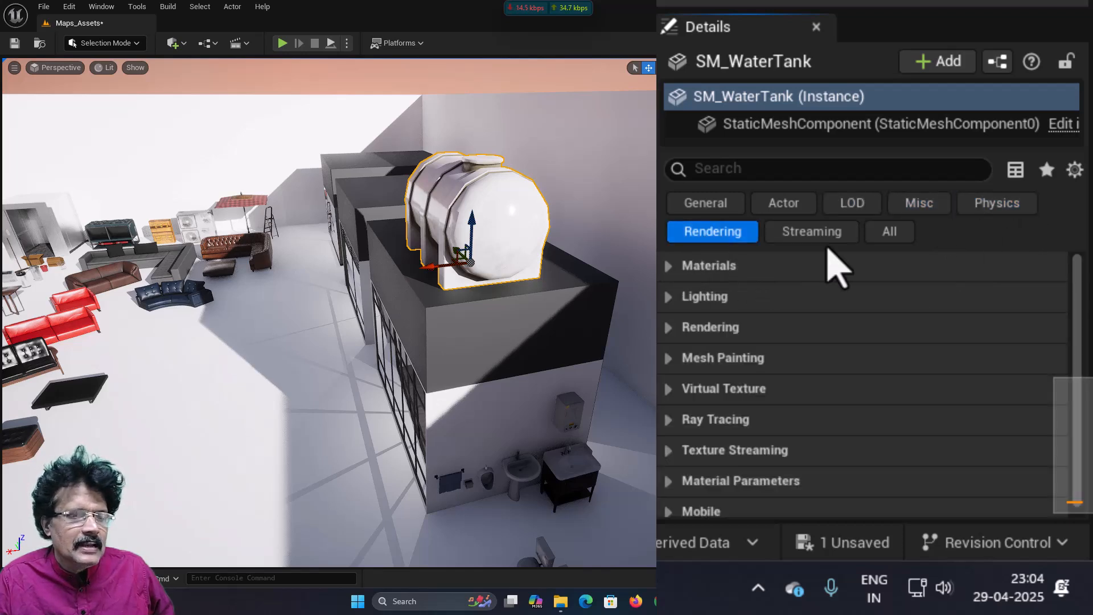
{"action": "left_click", "coordinate": [826, 238]}
{"action": "left_click", "coordinate": [888, 237]}
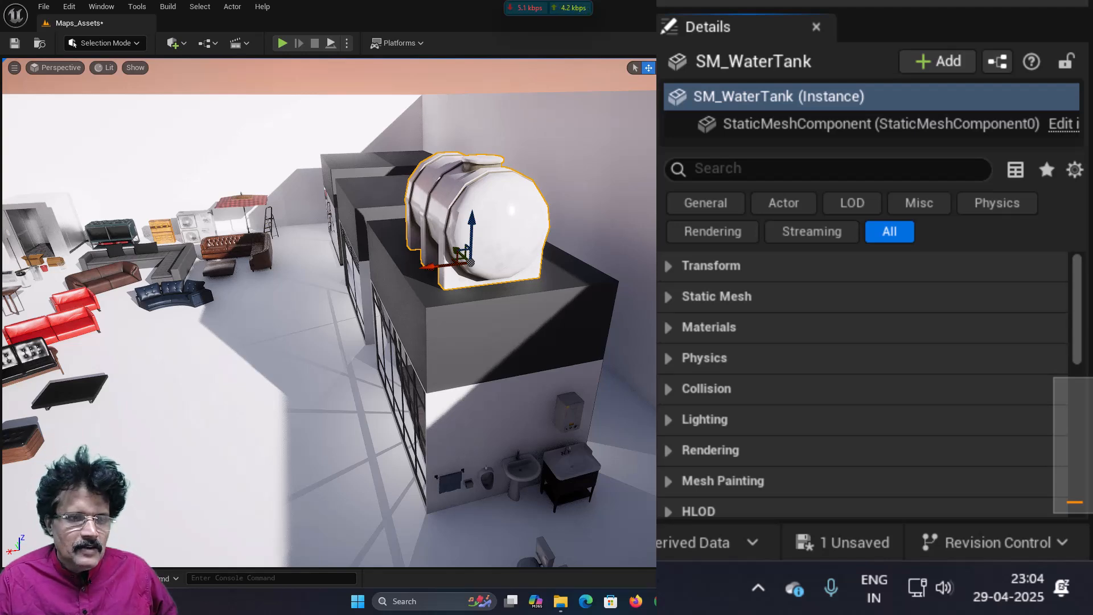
- Assign the MI_WineBottle material instance to Element 0 of the water tank
{"action": "left_click", "coordinate": [698, 202]}
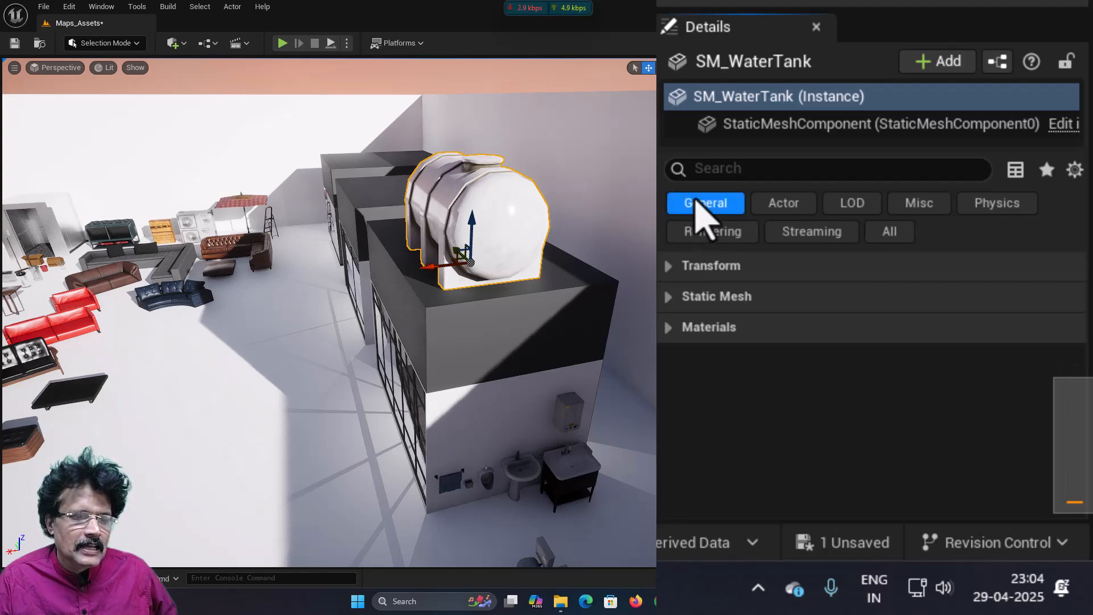
{"action": "left_click", "coordinate": [669, 300]}
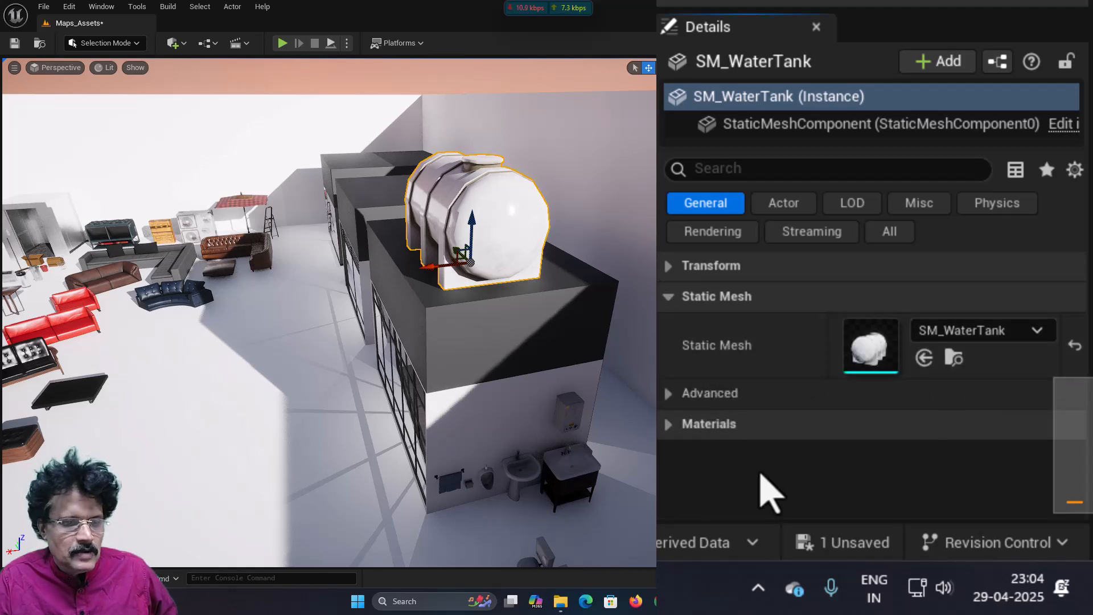
{"action": "left_click", "coordinate": [668, 426]}
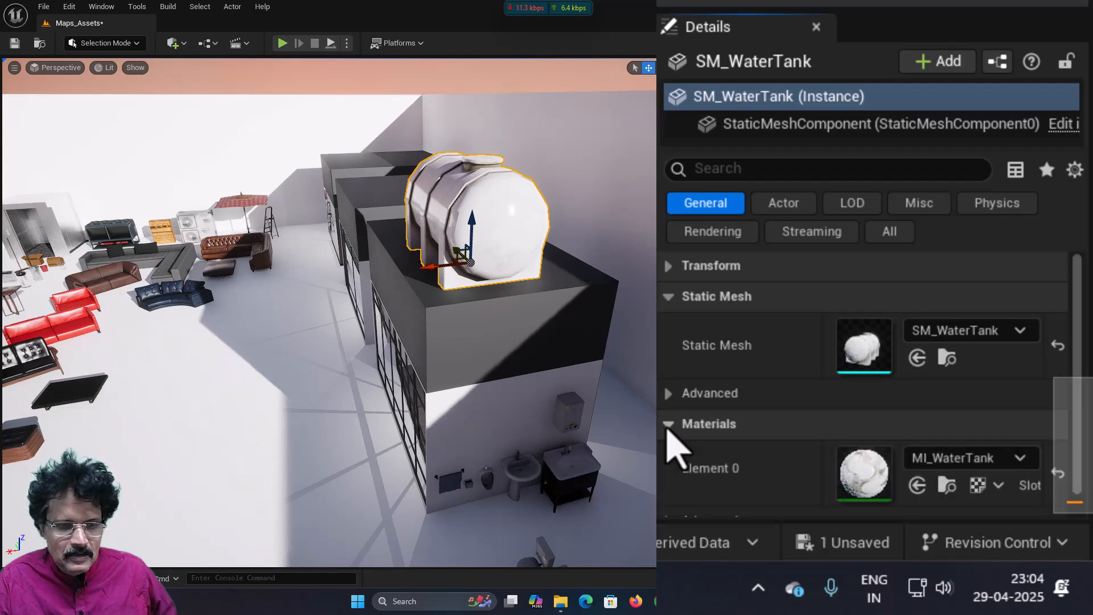
{"action": "scroll", "coordinate": [978, 456], "scroll_direction": "down", "scroll_amount": 1}
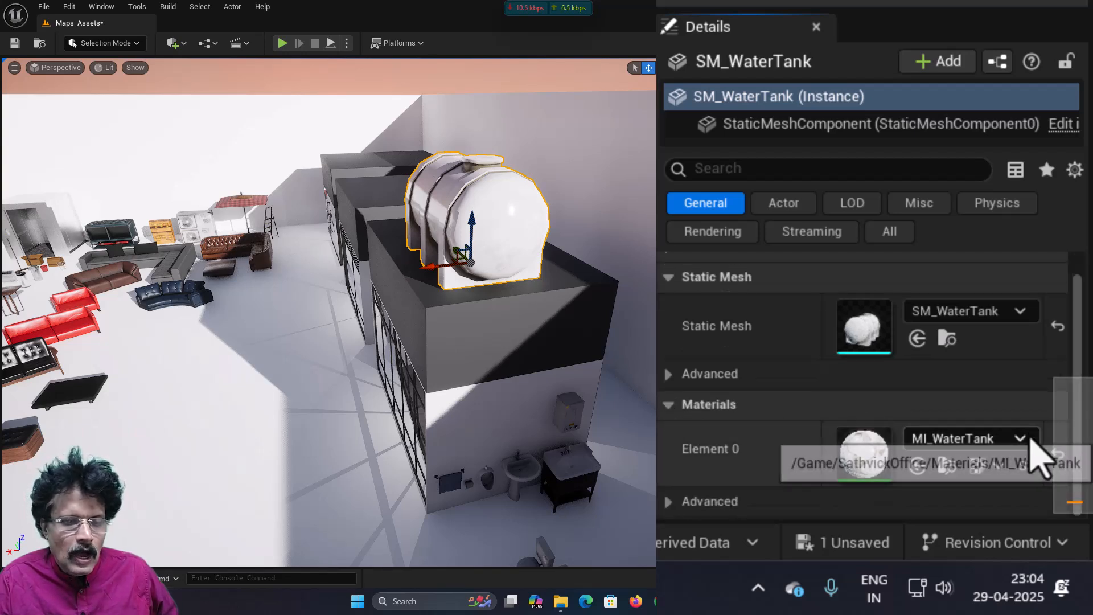
{"action": "left_click", "coordinate": [957, 446]}
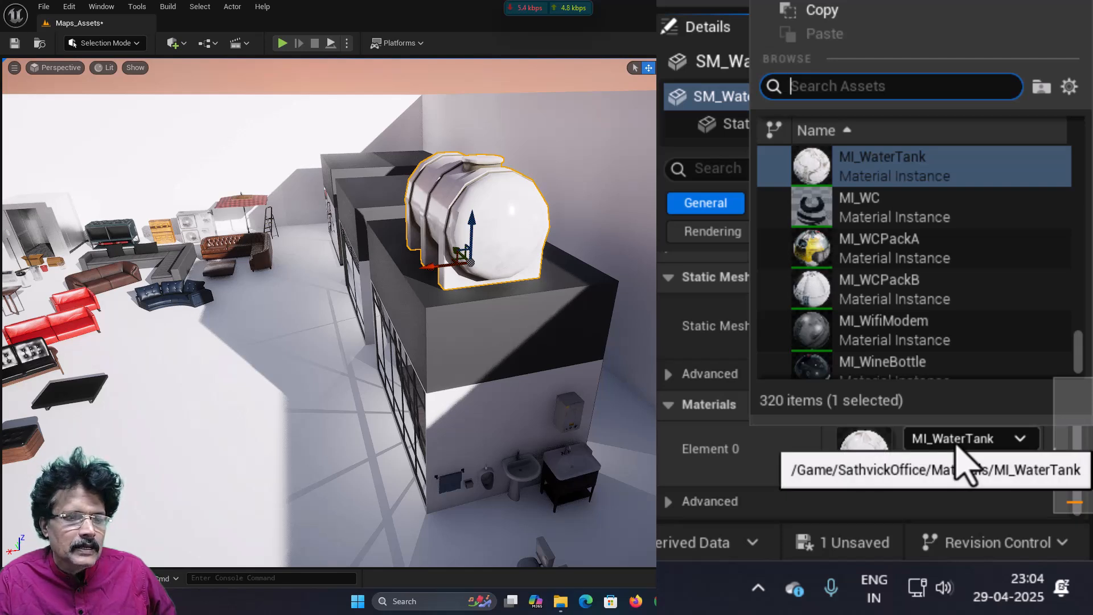
{"action": "scroll", "coordinate": [945, 369], "scroll_direction": "down", "scroll_amount": 1}
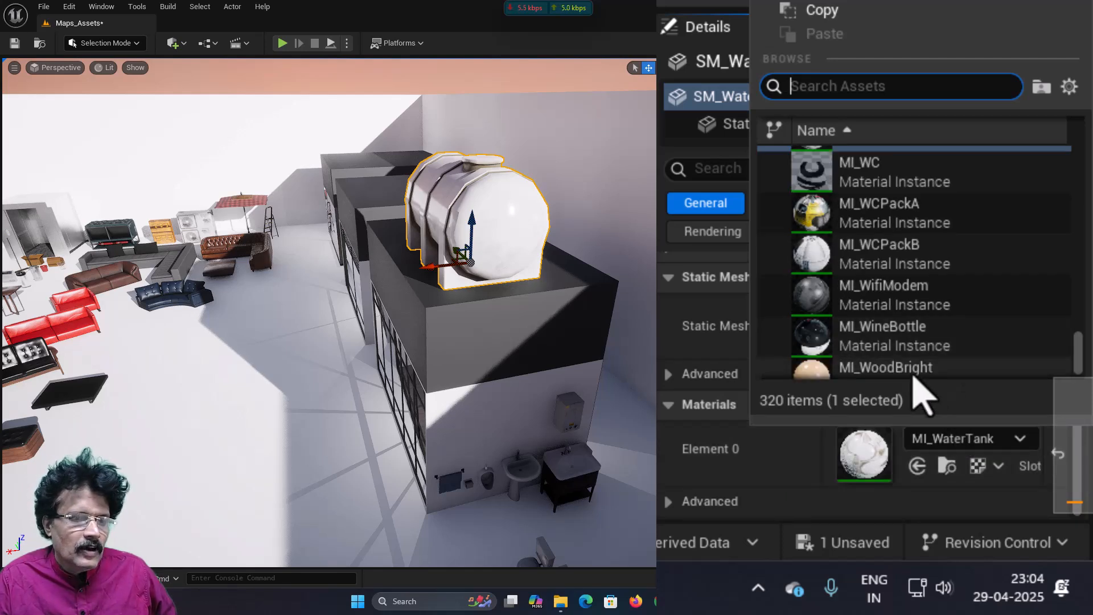
{"action": "left_click", "coordinate": [884, 340]}
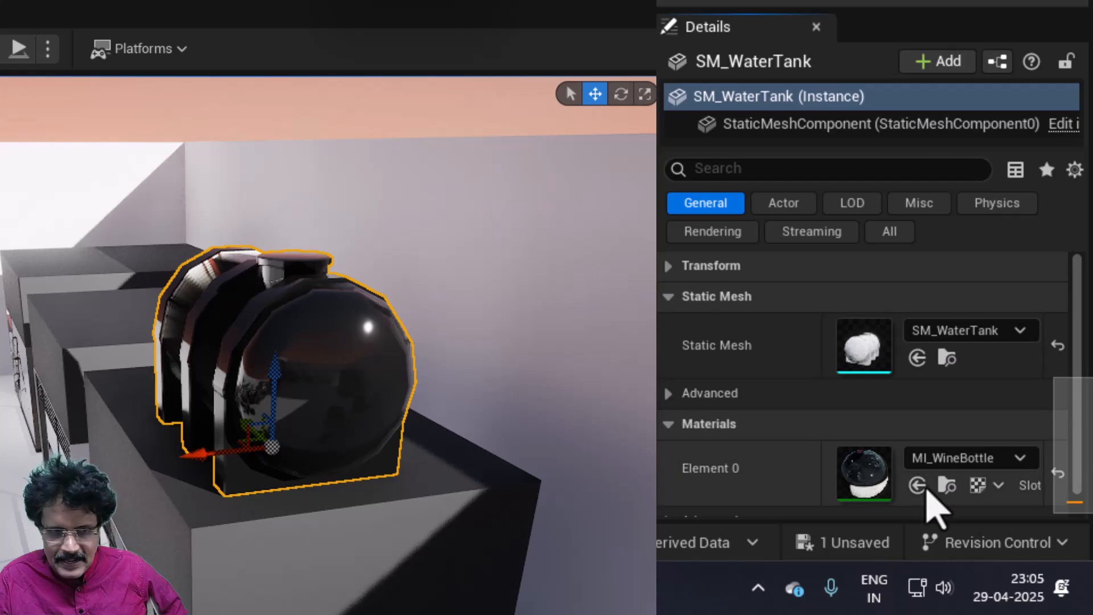
- Assign the MI_WaterTank material instance to Element 0 of the water tank
{"action": "left_click", "coordinate": [1028, 464]}
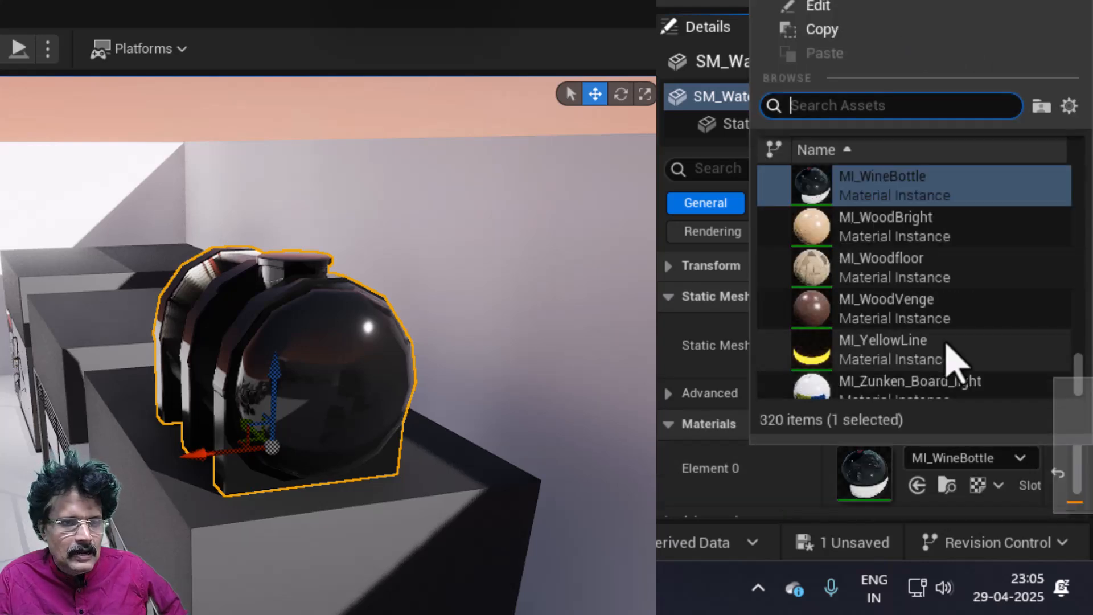
{"action": "scroll", "coordinate": [950, 349], "scroll_direction": "up", "scroll_amount": 1}
{"action": "scroll", "coordinate": [957, 364], "scroll_direction": "up", "scroll_amount": 3}
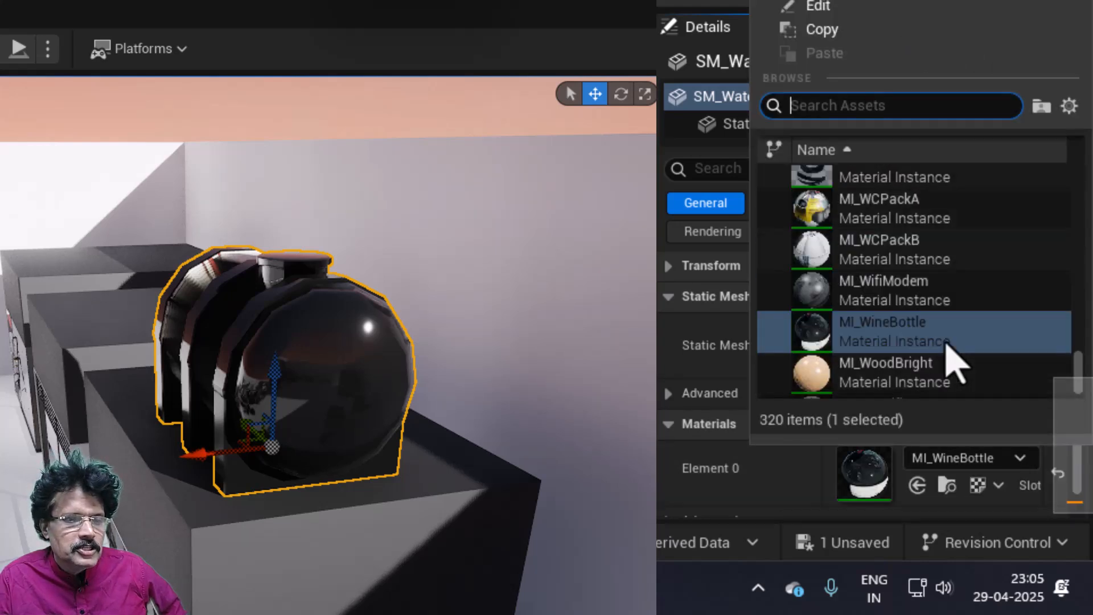
{"action": "scroll", "coordinate": [948, 361], "scroll_direction": "up", "scroll_amount": 1}
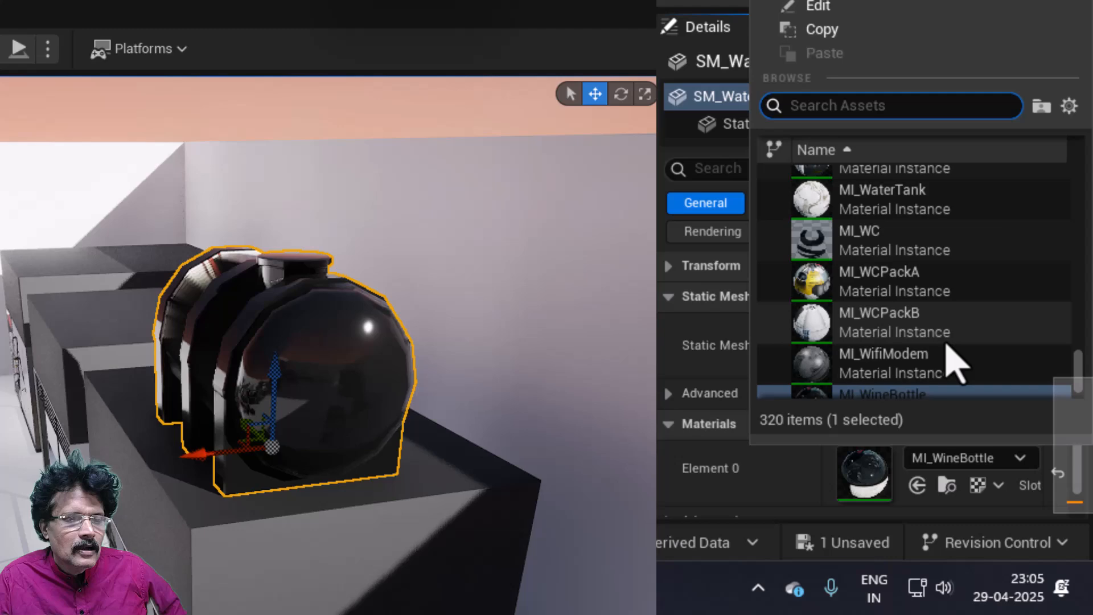
{"action": "left_click", "coordinate": [905, 212]}
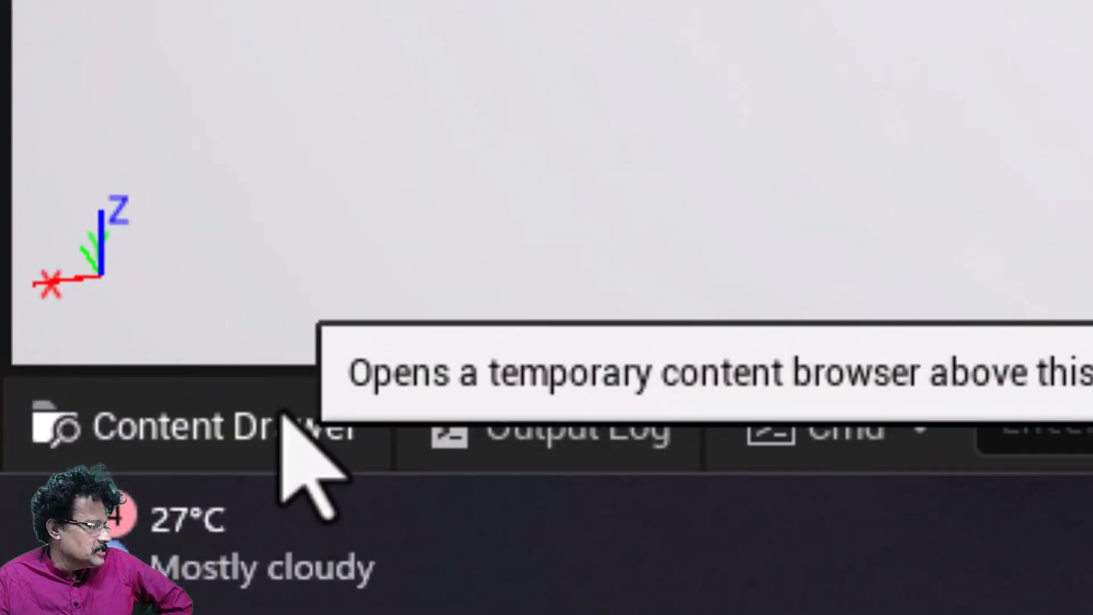
- Look at the Content Drawer, the Output Log and the console's command type options, ending with the Content Drawer open
{"action": "left_click", "coordinate": [283, 414]}
{"action": "left_click", "coordinate": [555, 411]}
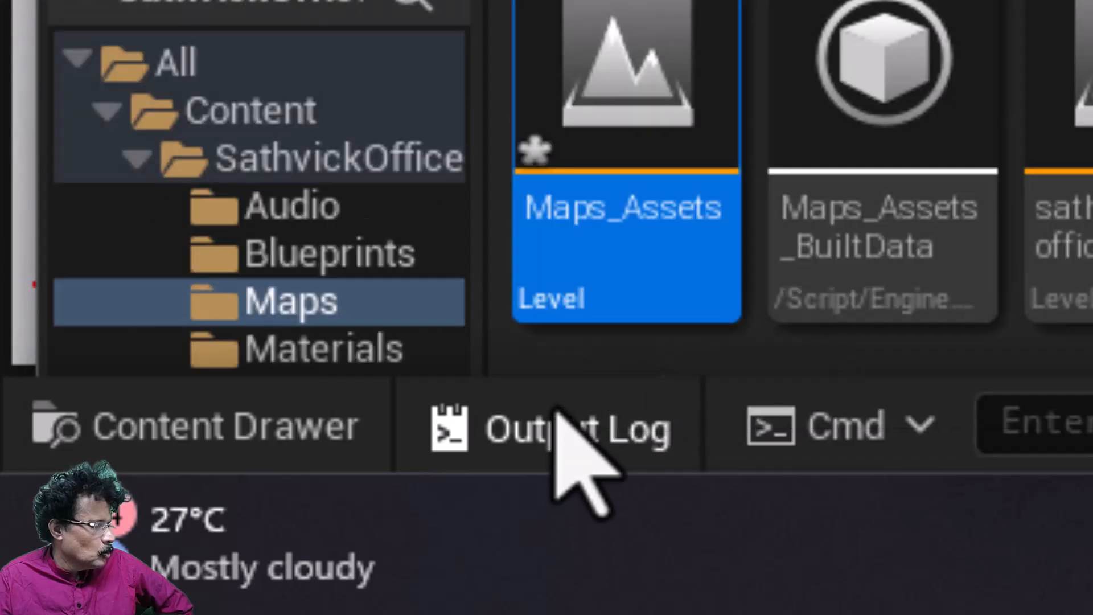
{"action": "left_click", "coordinate": [781, 451]}
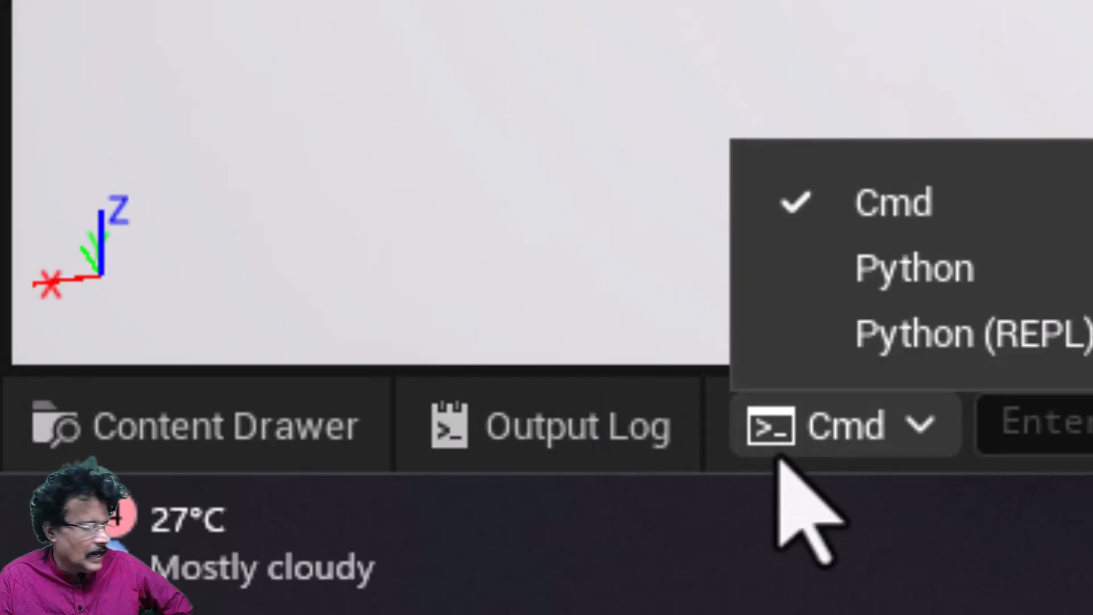
{"action": "left_click", "coordinate": [232, 434]}
{"action": "left_click", "coordinate": [232, 434]}
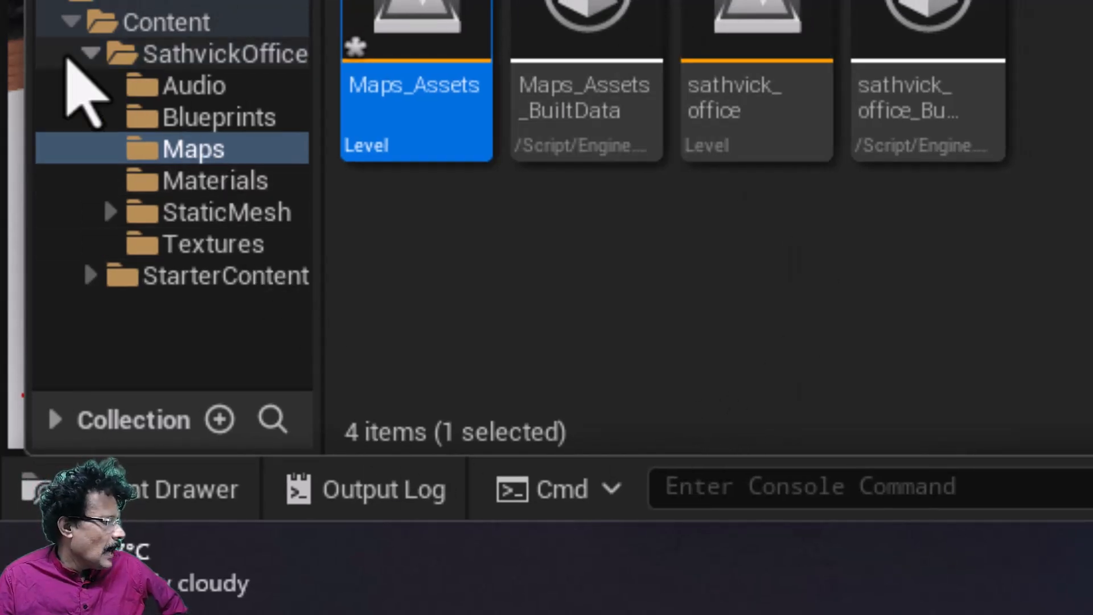
- Collapse the project's Content folder and examine its location on disk in File Explorer, from the D: drive through unreal_projects and SathvickOffice to Content
{"action": "double_click", "coordinate": [87, 23]}
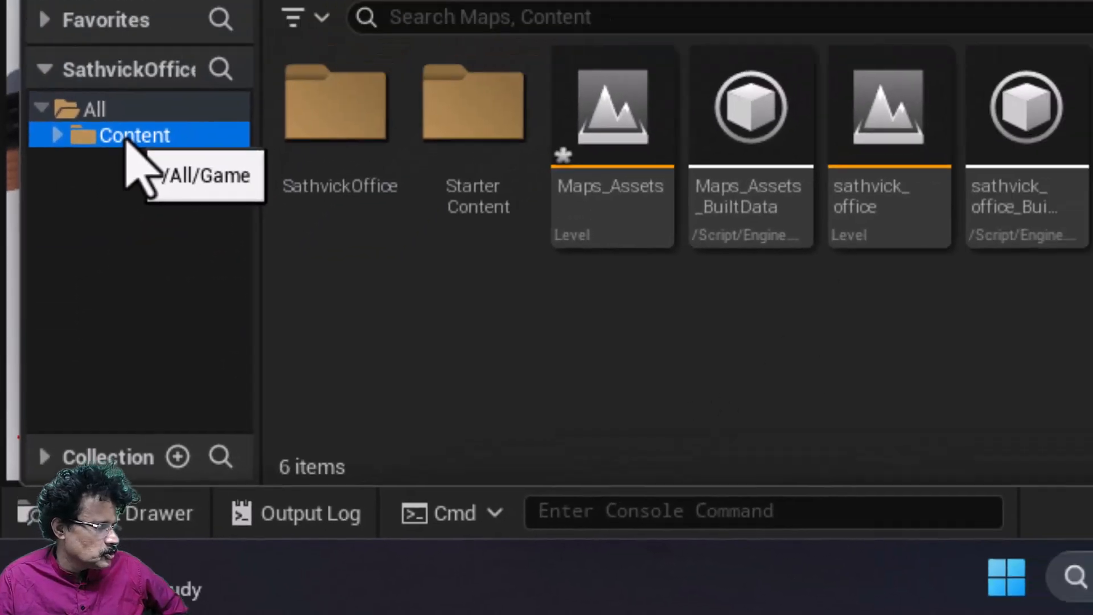
{"action": "right_click", "coordinate": [165, 29]}
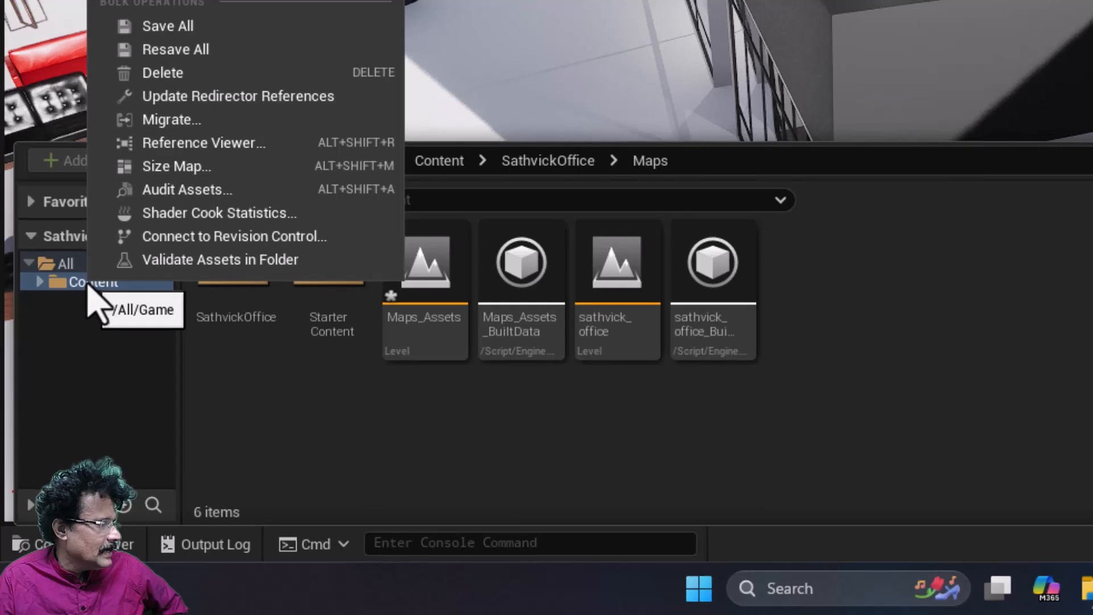
{"action": "key", "text": "Escape"}
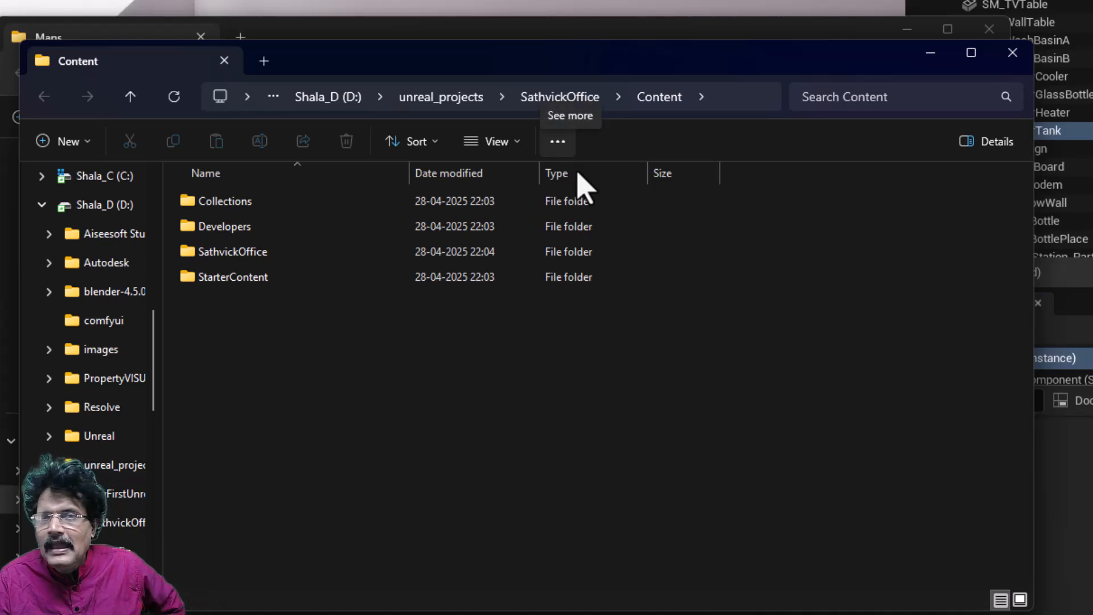
{"action": "left_click", "coordinate": [325, 98]}
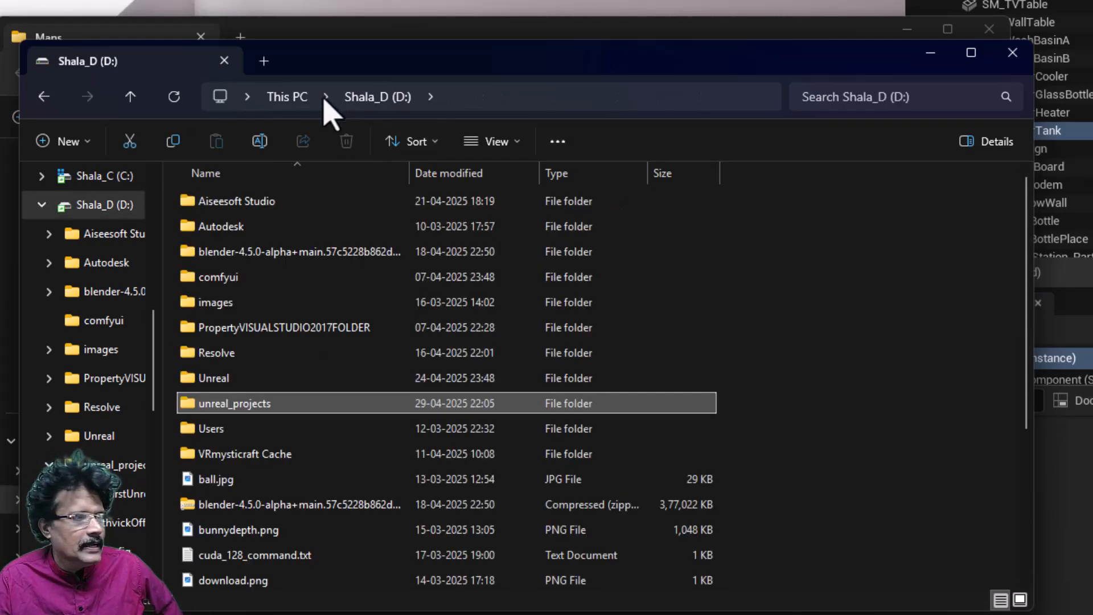
{"action": "double_click", "coordinate": [231, 406]}
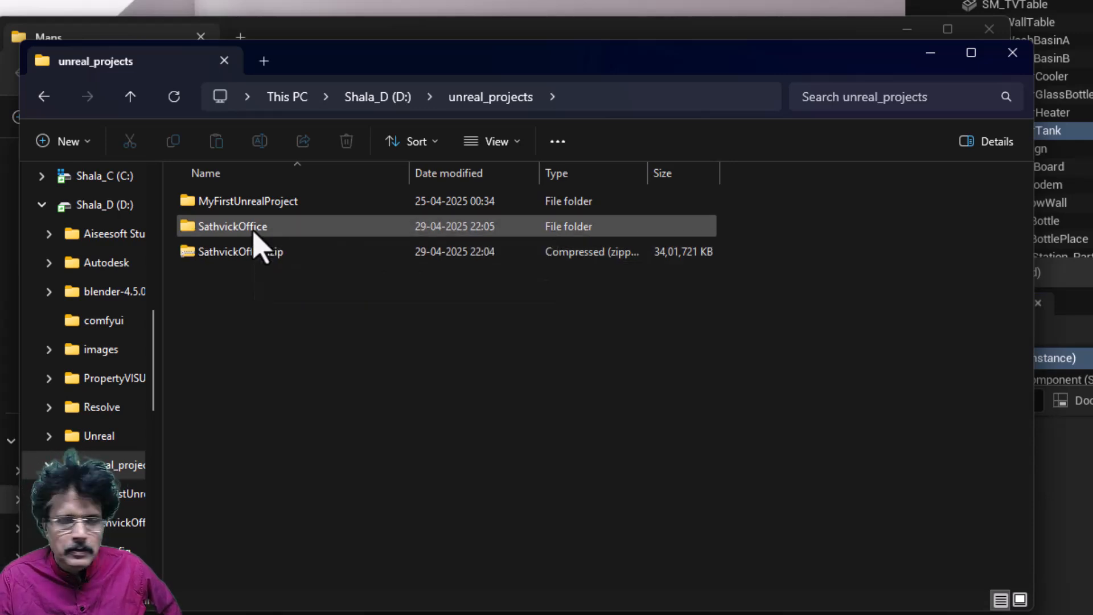
{"action": "double_click", "coordinate": [254, 230]}
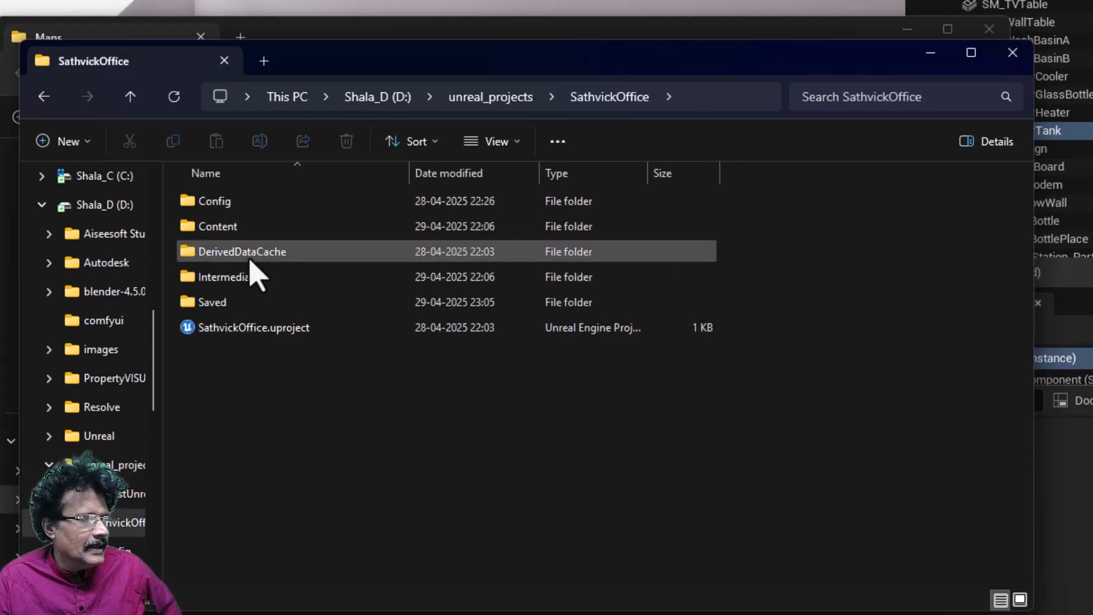
{"action": "double_click", "coordinate": [245, 230]}
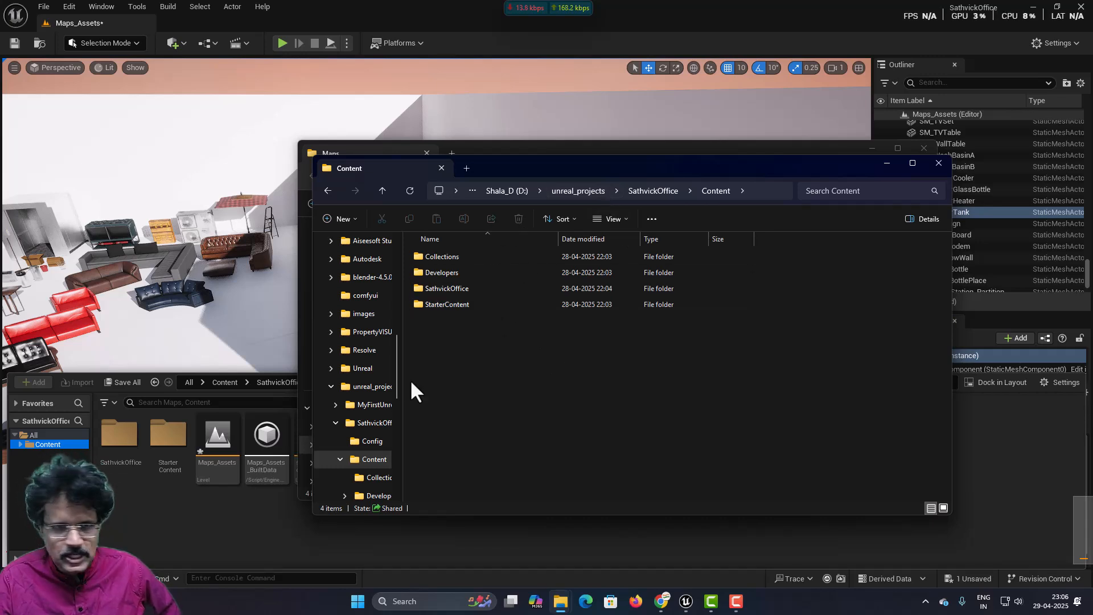
- Return to Unreal Engine and save the modified Maps_Assets level
{"action": "left_click", "coordinate": [273, 494]}
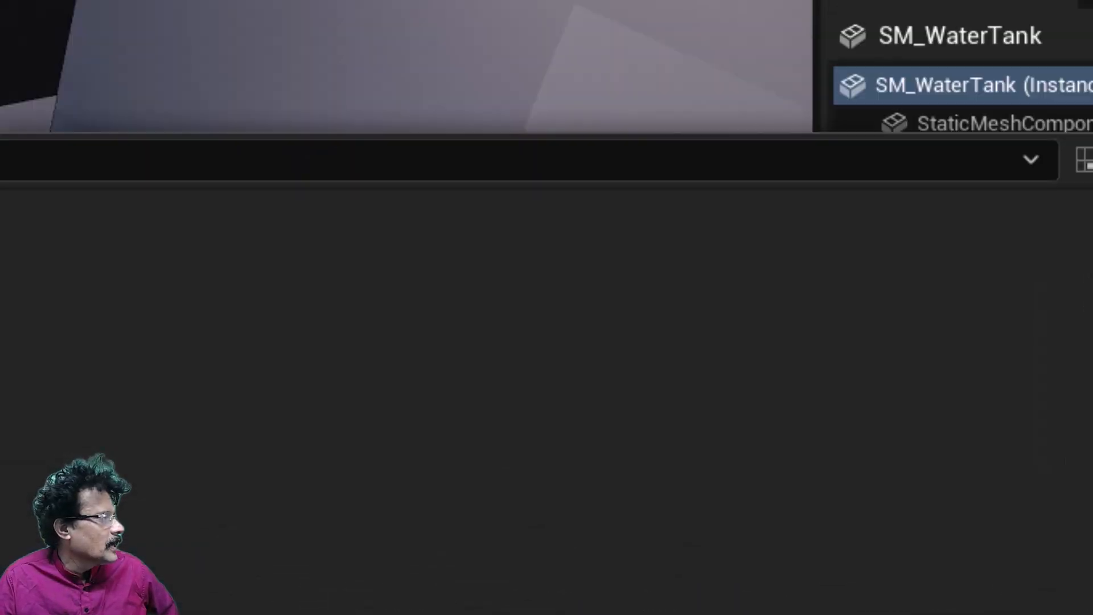
{"action": "left_click", "coordinate": [54, 18]}
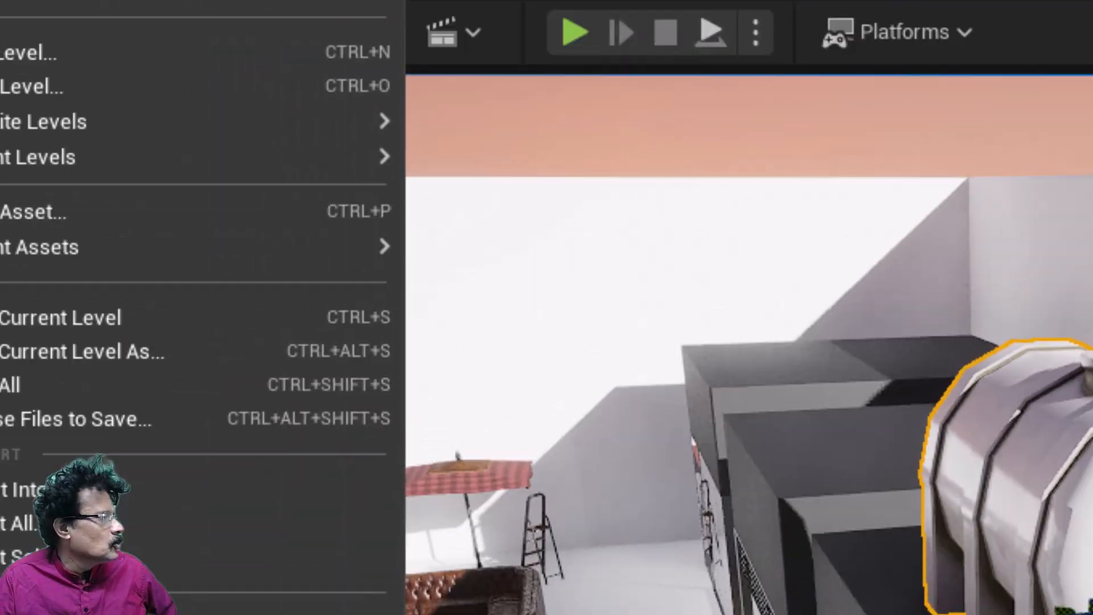
{"action": "left_click", "coordinate": [201, 478]}
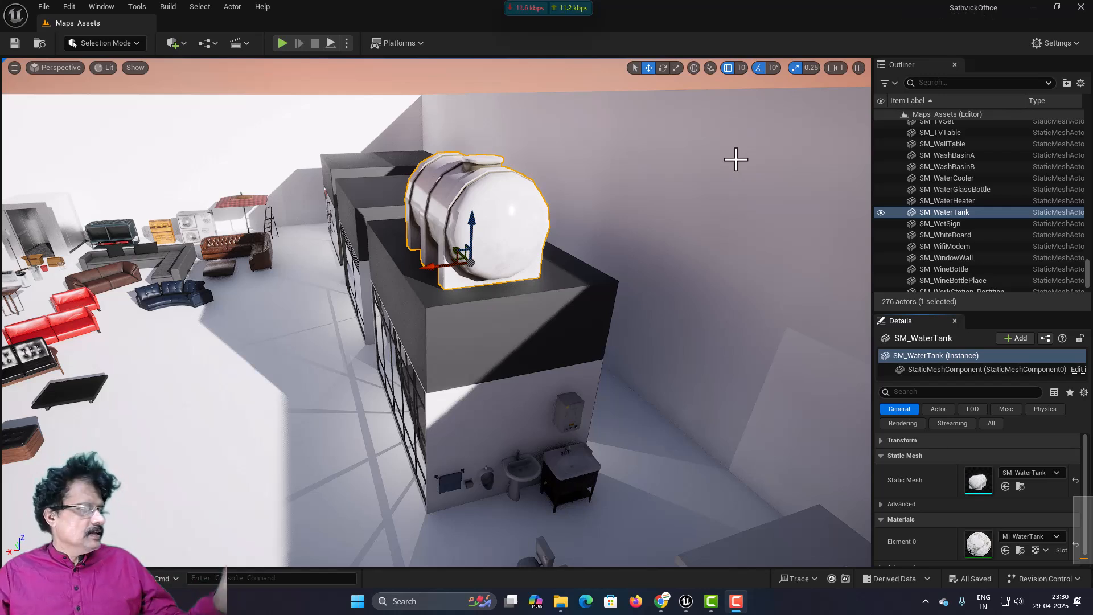
- Examine the Maps_Assets level from an overview of the whole walled area down to close views of the water tank and furniture
{"action": "left_click", "coordinate": [463, 215]}
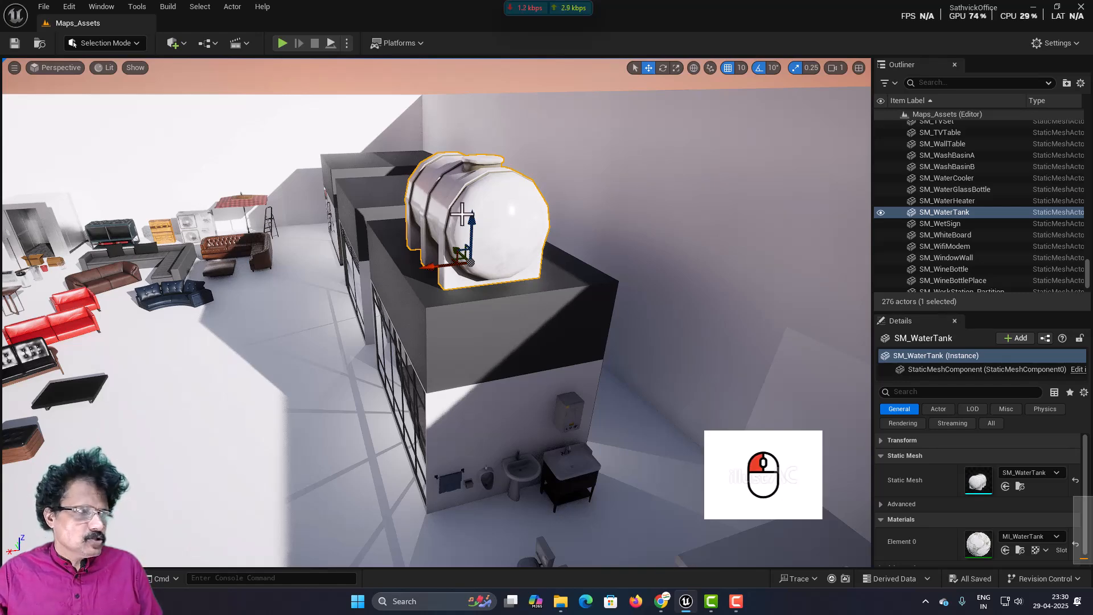
{"action": "scroll", "coordinate": [462, 214], "scroll_direction": "down", "scroll_amount": 15}
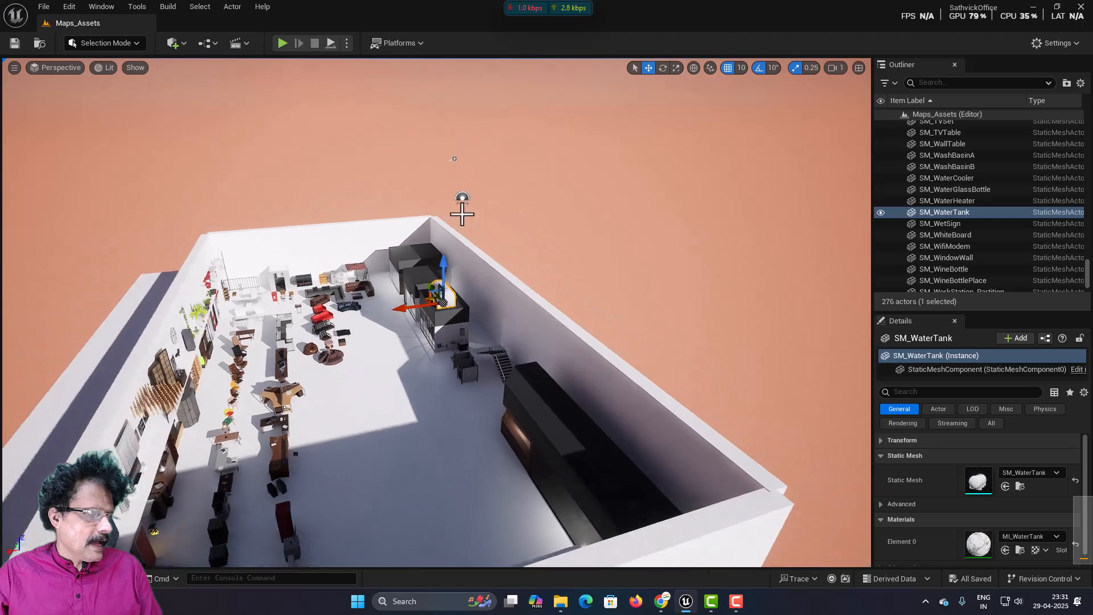
{"action": "scroll", "coordinate": [463, 214], "scroll_direction": "down", "scroll_amount": 10}
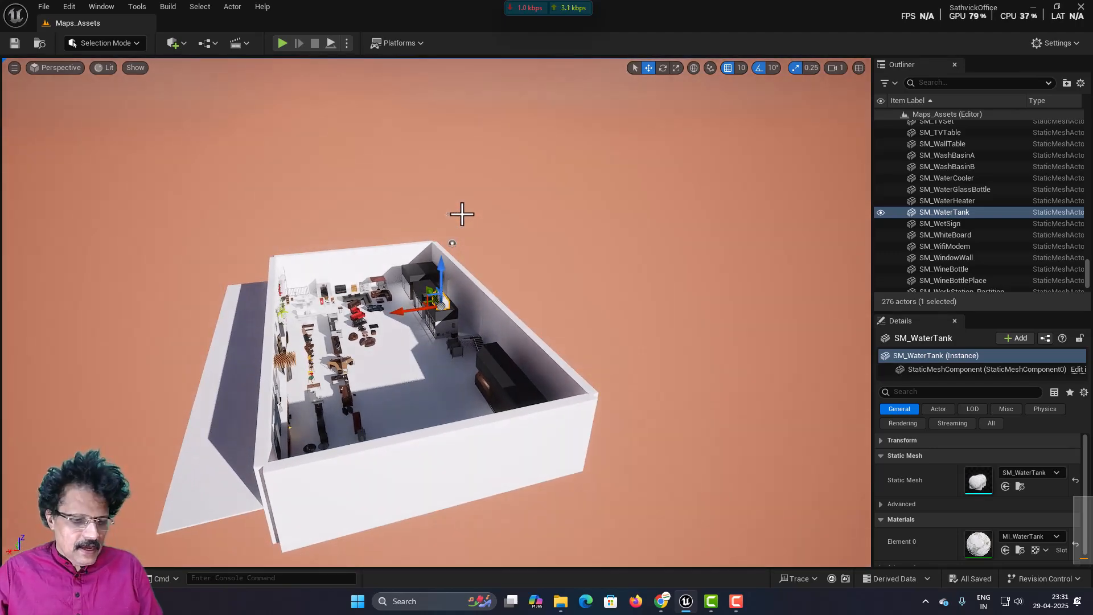
{"action": "scroll", "coordinate": [462, 214], "scroll_direction": "up", "scroll_amount": 10}
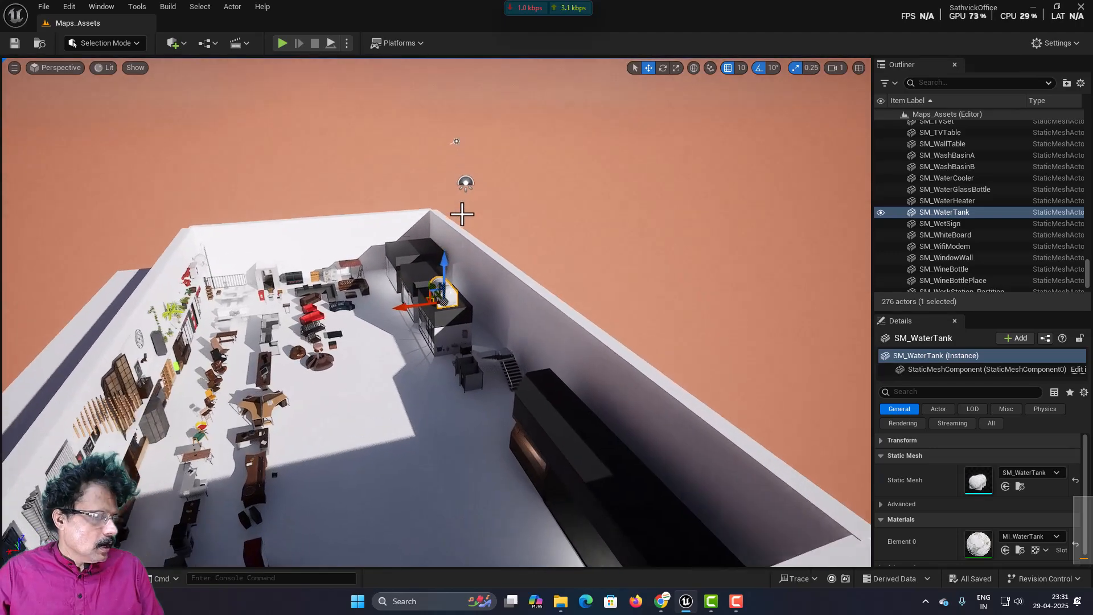
{"action": "scroll", "coordinate": [462, 214], "scroll_direction": "up", "scroll_amount": 15}
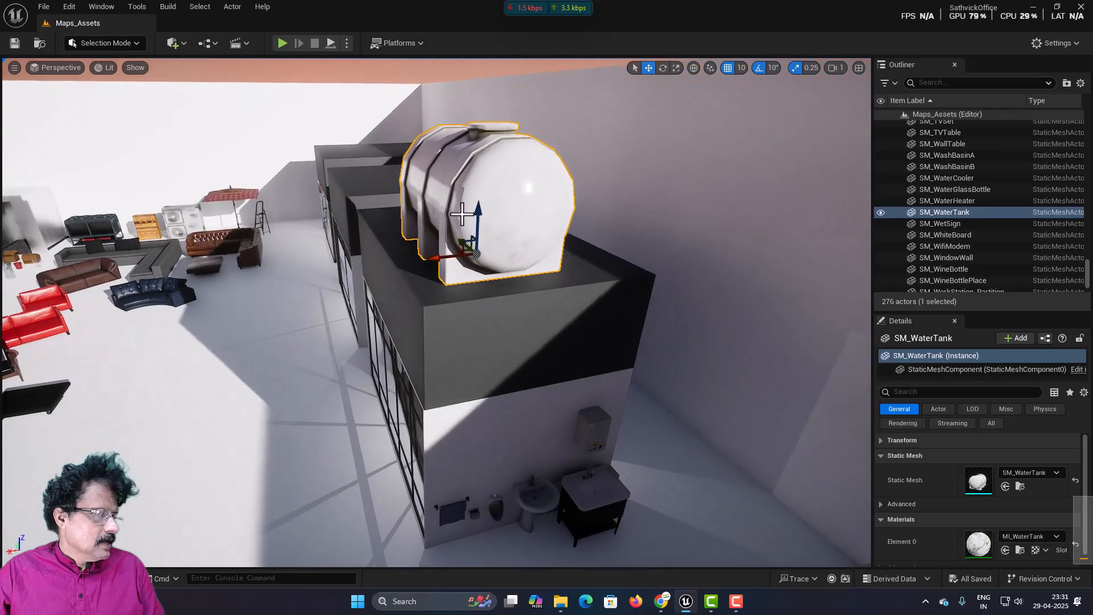
{"action": "scroll", "coordinate": [463, 214], "scroll_direction": "down", "scroll_amount": 10}
{"action": "scroll", "coordinate": [463, 214], "scroll_direction": "up", "scroll_amount": 4}
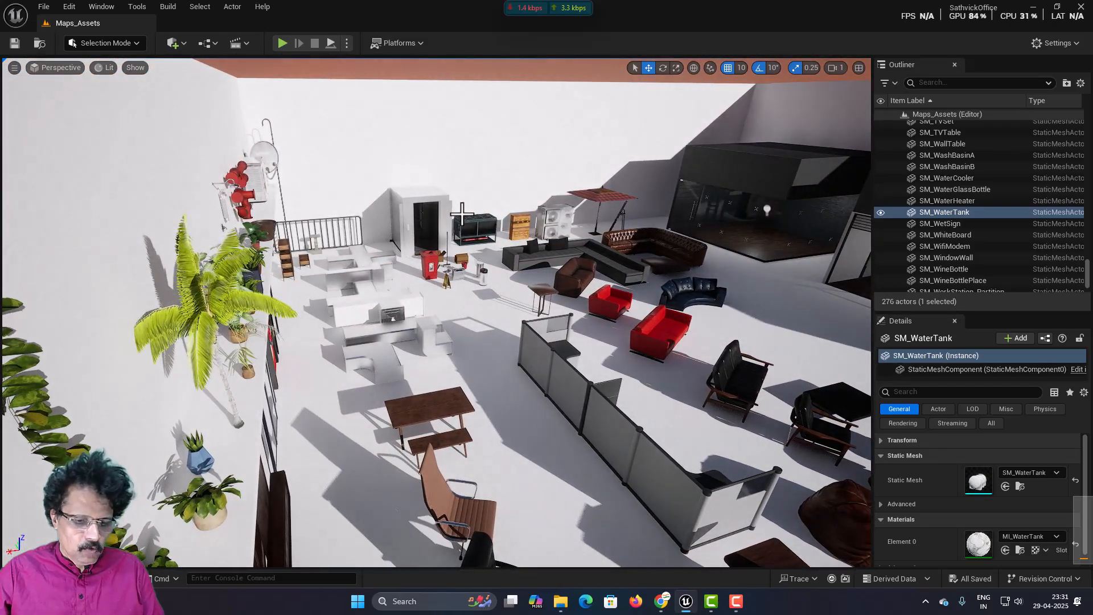
{"action": "scroll", "coordinate": [462, 214], "scroll_direction": "down", "scroll_amount": 5}
{"action": "scroll", "coordinate": [463, 214], "scroll_direction": "up", "scroll_amount": 10}
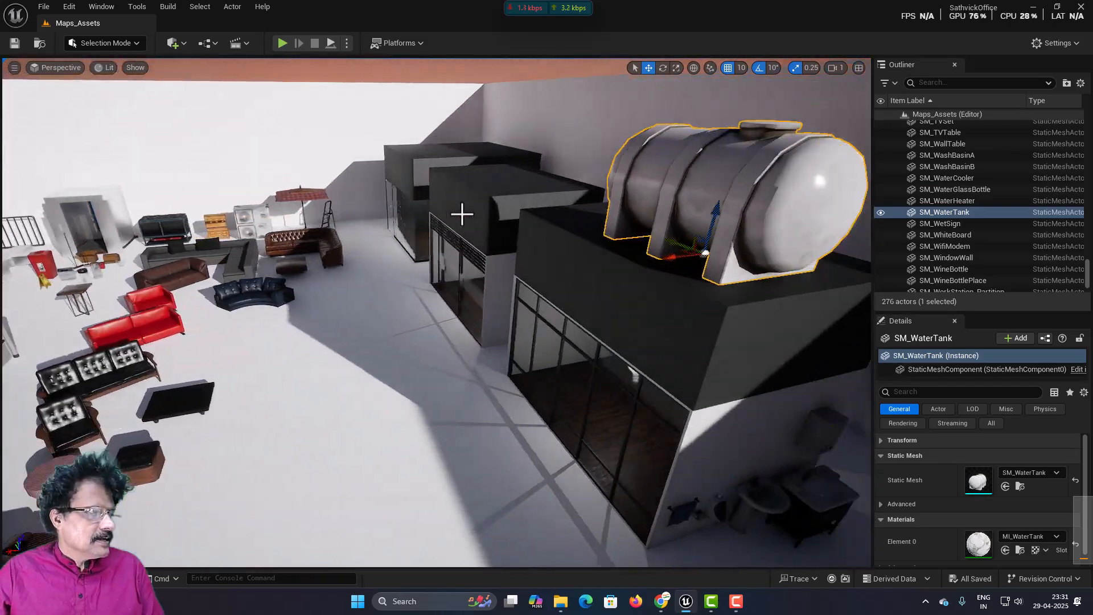
- Inspect the surroundings of the water tank from different sides, heights and distances, including the furniture area and the enclosing walls
{"action": "left_click_drag", "start_coordinate": [462, 214], "coordinate": [462, 214], "text": "alt"}
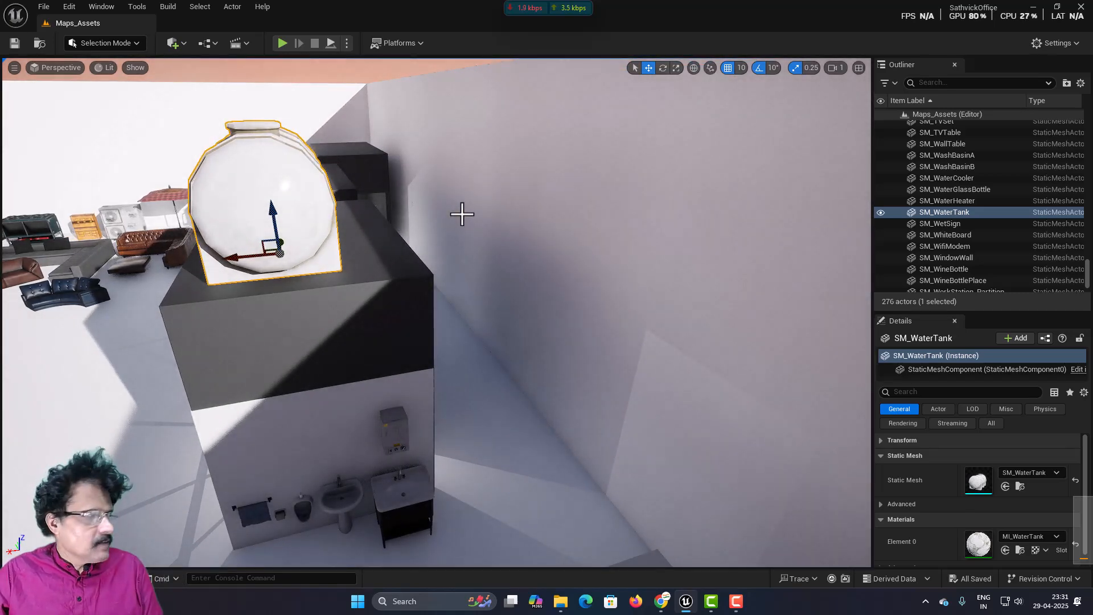
{"action": "middle_click_drag", "start_coordinate": [462, 214], "coordinate": [462, 214]}
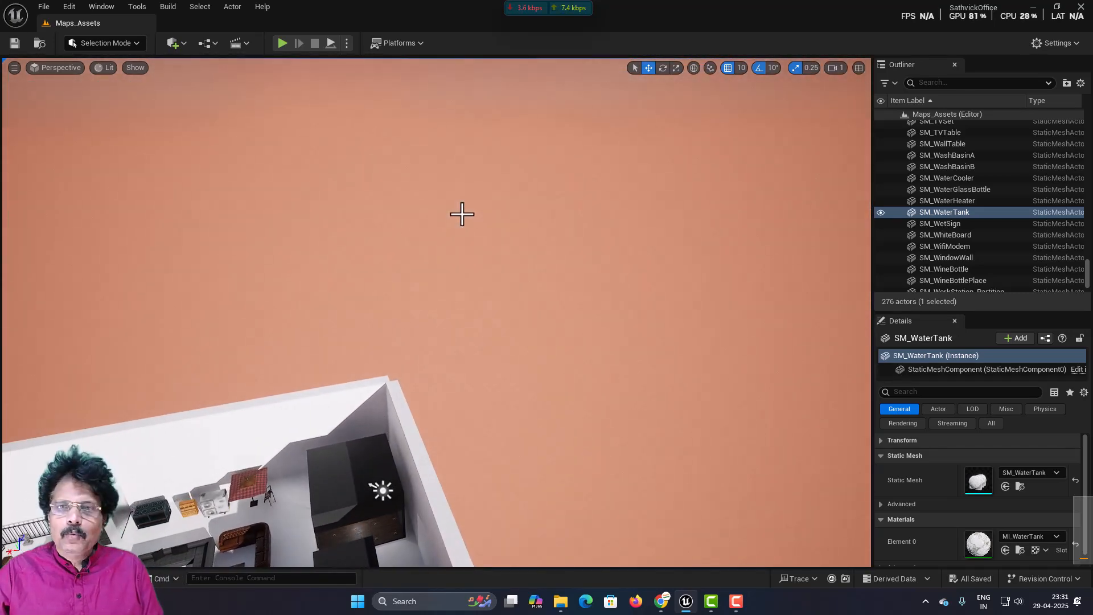
{"action": "scroll", "coordinate": [462, 214], "scroll_direction": "up", "scroll_amount": 10}
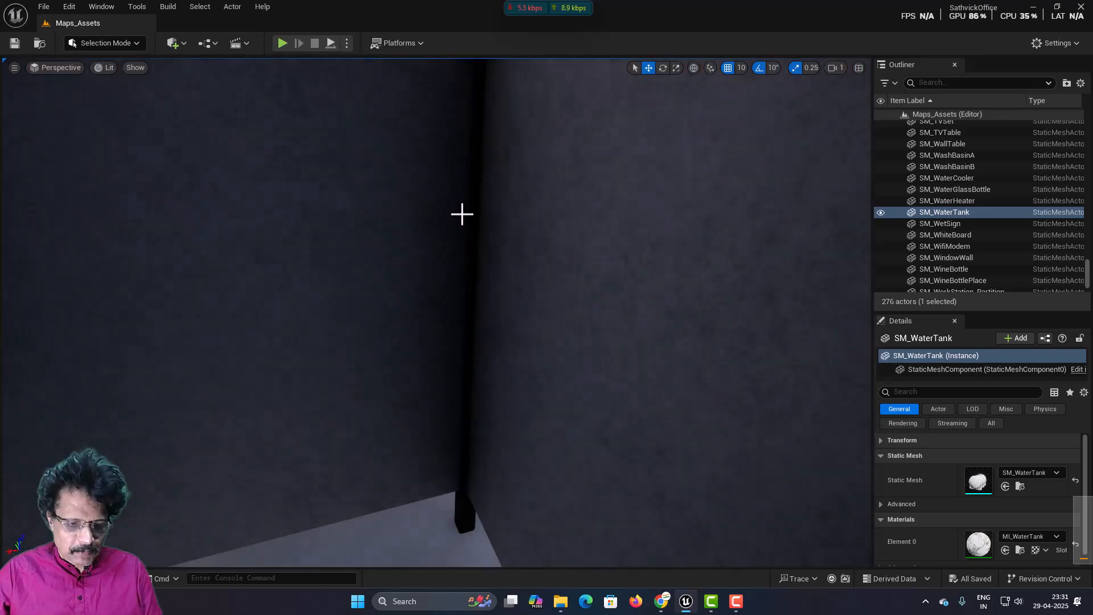
{"action": "scroll", "coordinate": [462, 214], "scroll_direction": "up", "scroll_amount": 6}
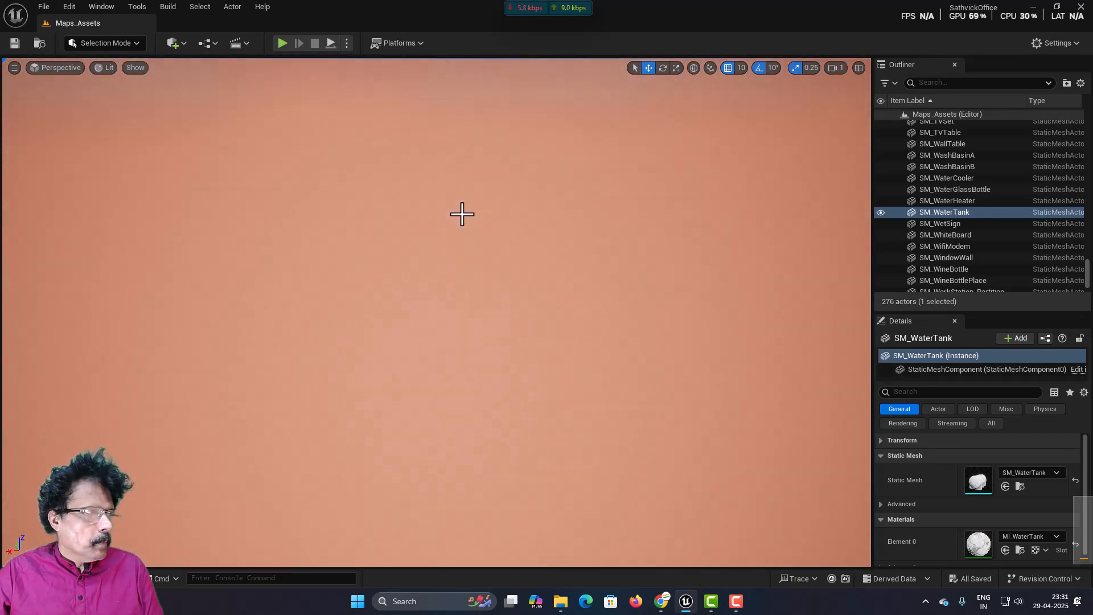
{"action": "scroll", "coordinate": [461, 214], "scroll_direction": "down", "scroll_amount": 10}
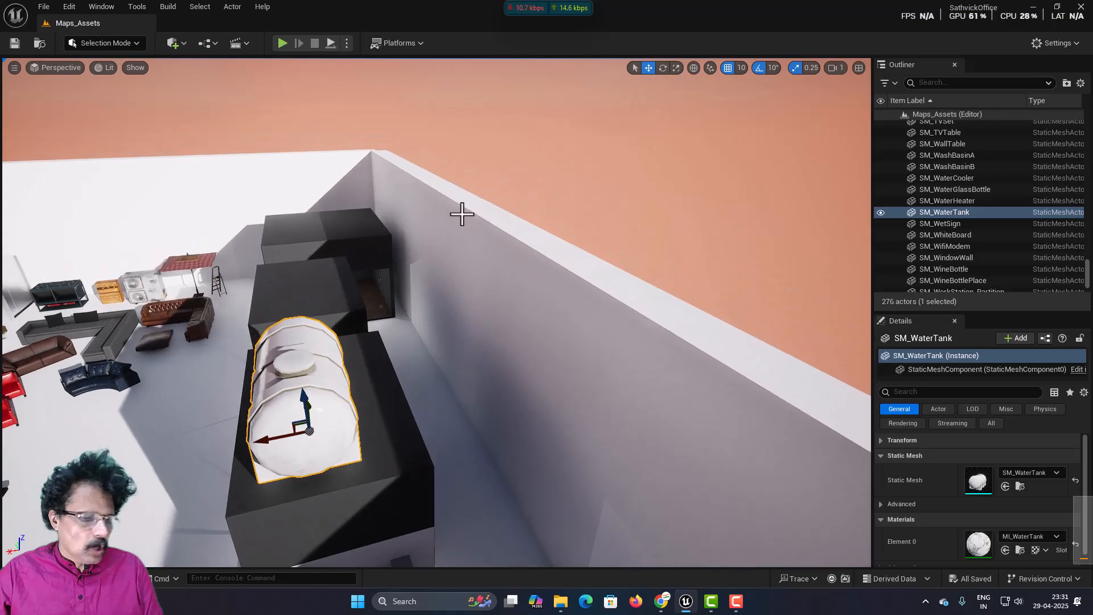
{"action": "key", "text": "a"}
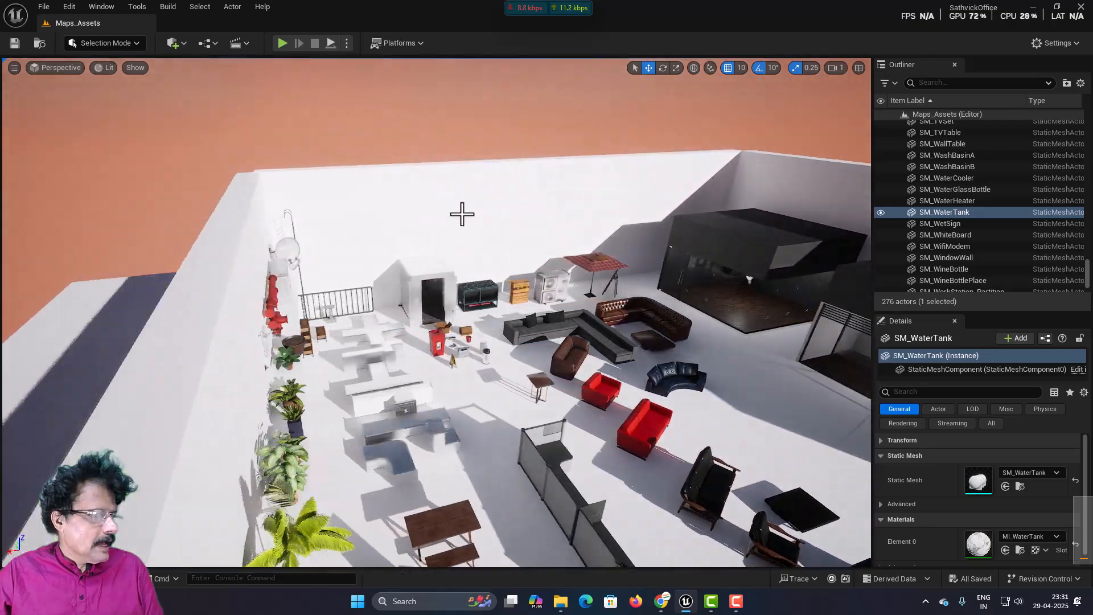
{"action": "key", "text": "f"}
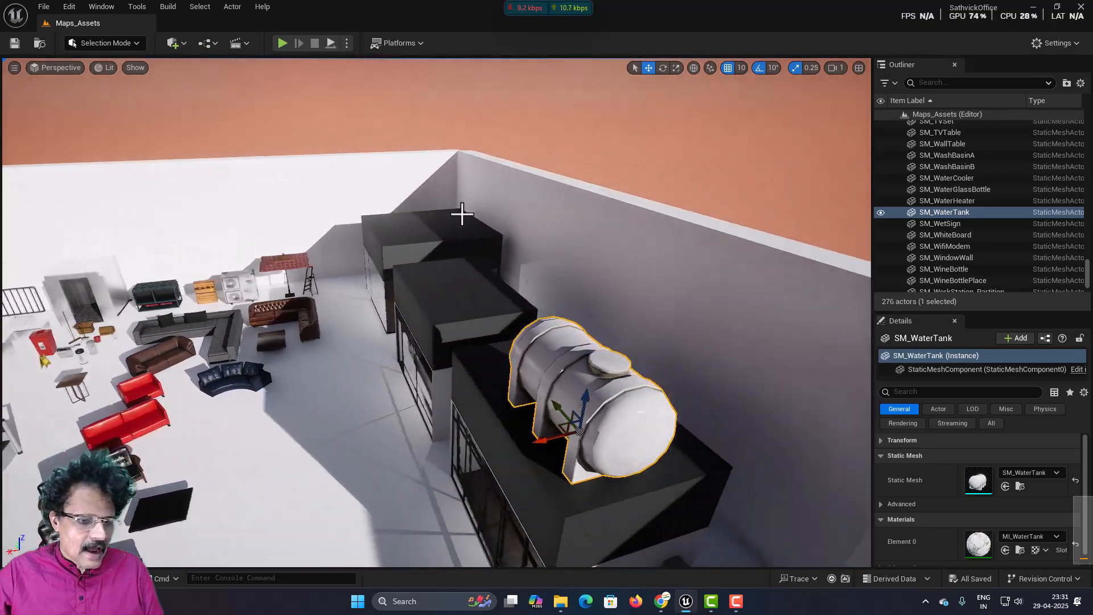
{"action": "scroll", "coordinate": [462, 214], "scroll_direction": "up", "scroll_amount": 5}
{"action": "scroll", "coordinate": [462, 214], "scroll_direction": "down", "scroll_amount": 6}
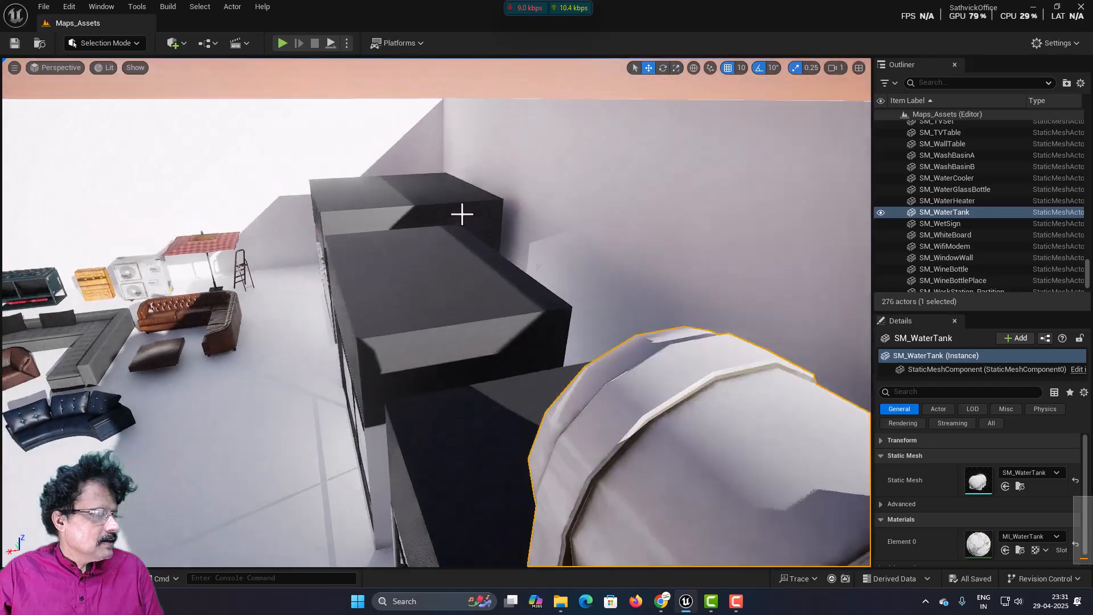
{"action": "scroll", "coordinate": [462, 214], "scroll_direction": "down", "scroll_amount": 4}
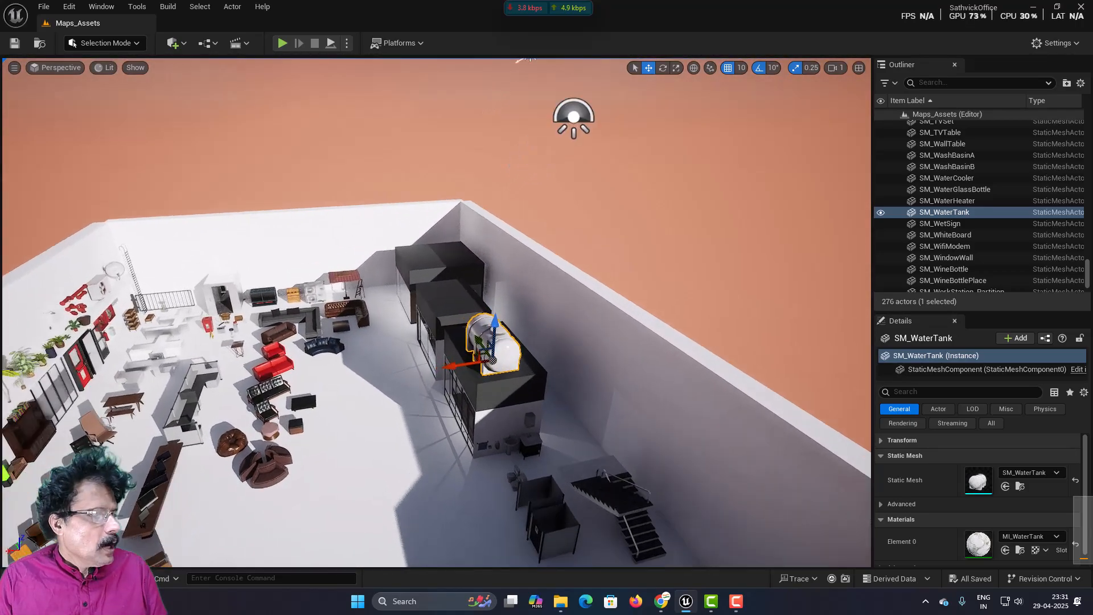
- Fly the camera forward and backward over the dark room blocks beside the furniture area
{"action": "scroll", "coordinate": [461, 214], "scroll_direction": "up", "scroll_amount": 2}
{"action": "key", "text": "w"}
{"action": "right_click_drag", "start_coordinate": [462, 214], "coordinate": [570, 256]}
{"action": "key", "text": "s"}
{"action": "key", "text": "w"}
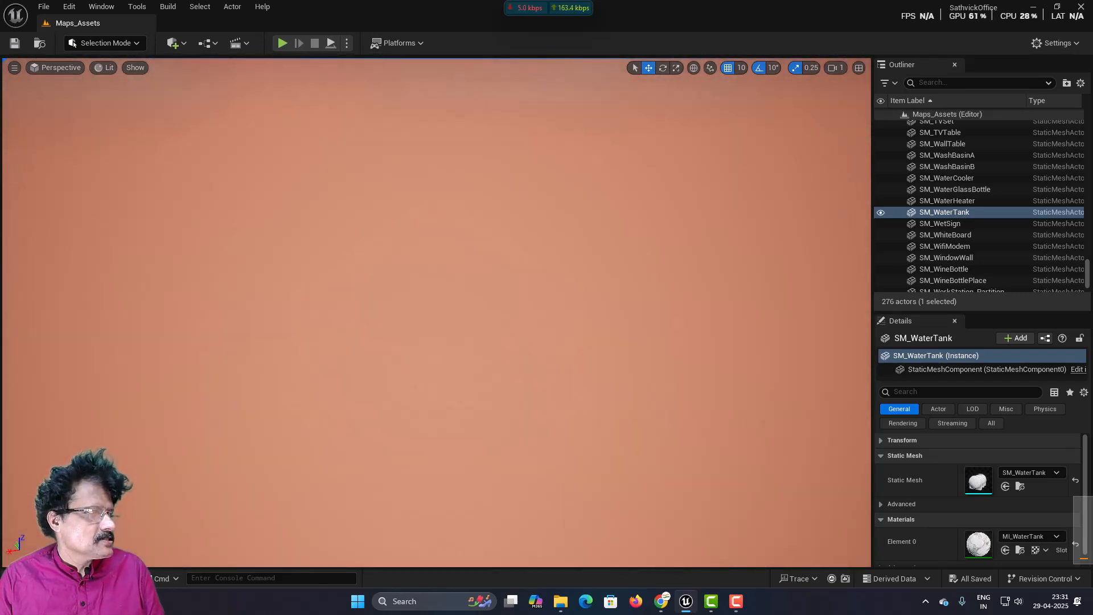
{"action": "key", "text": "s"}
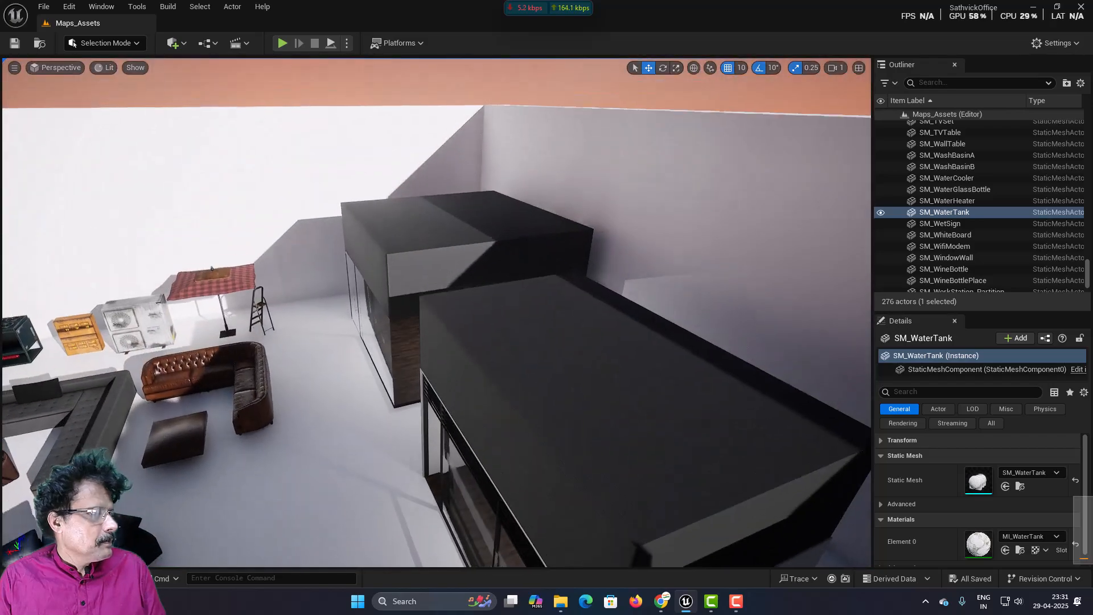
- Examine the level from beyond the dark room blocks down to floor level among the sofas, and view the furniture from above
{"action": "key", "text": "w"}
{"action": "right_click_drag", "start_coordinate": [435, 312], "coordinate": [712, 347]}
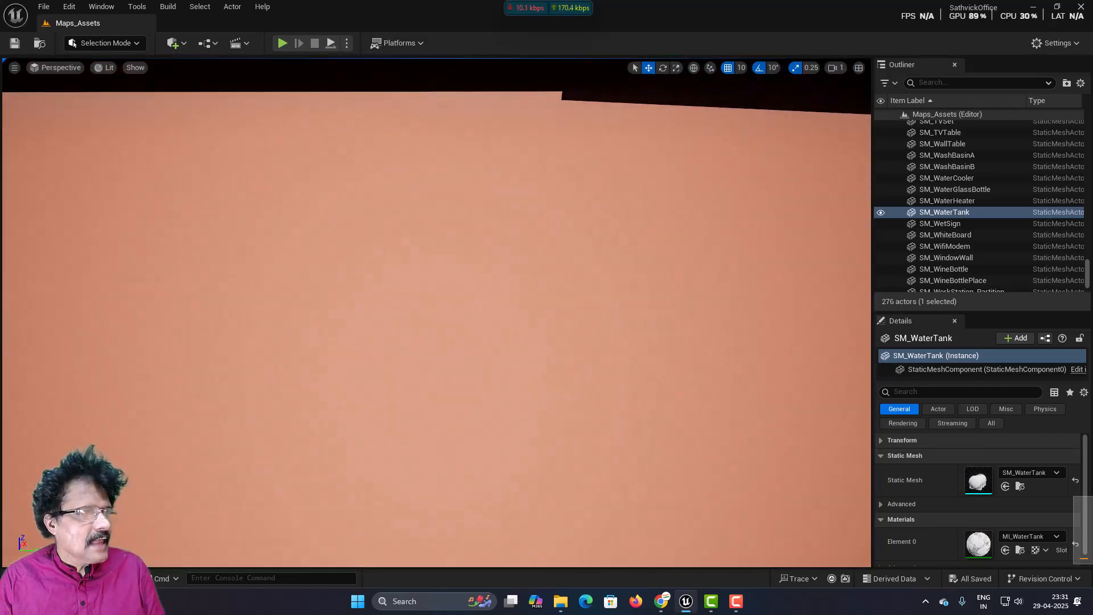
{"action": "key", "text": "e"}
{"action": "right_click_drag", "start_coordinate": [436, 312], "coordinate": [450, 336]}
{"action": "key", "text": "w"}
{"action": "key", "text": "w"}
{"action": "key", "text": "s"}
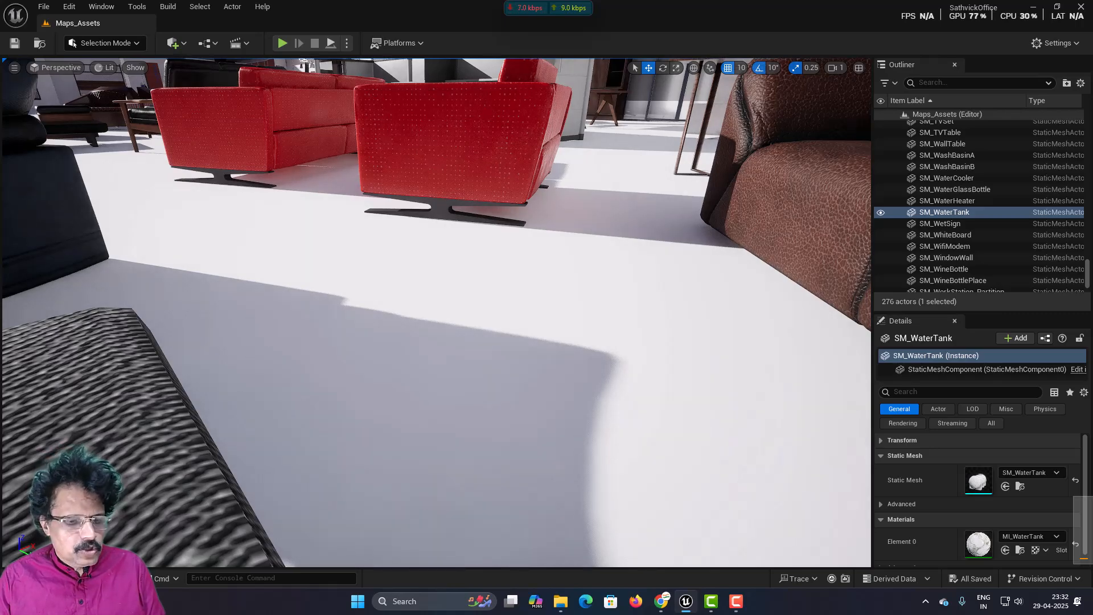
{"action": "right_click_drag", "start_coordinate": [449, 336], "coordinate": [438, 336]}
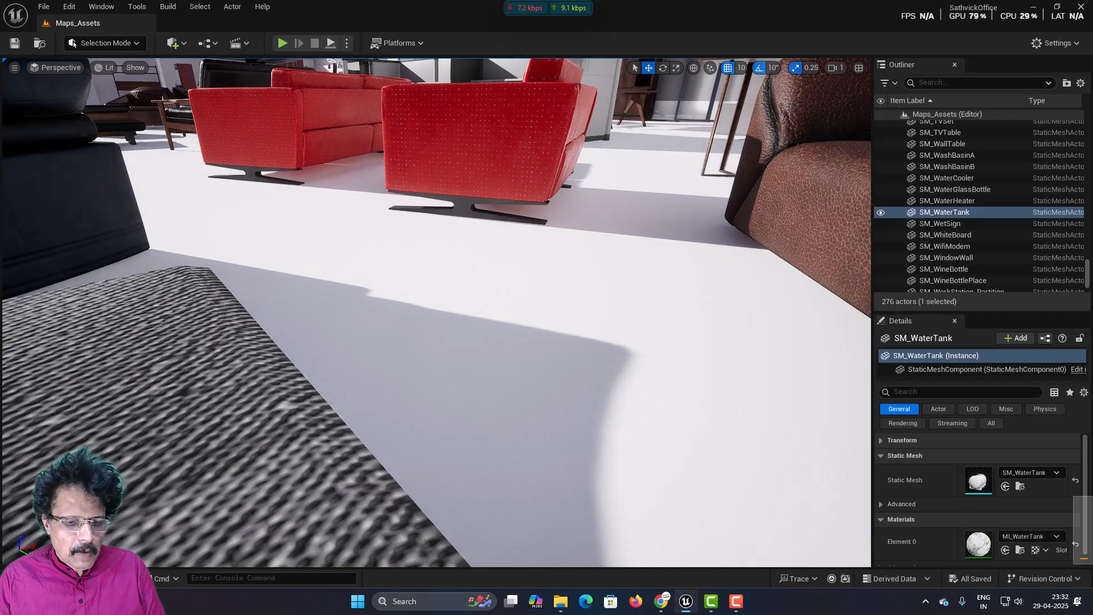
{"action": "key", "text": "e"}
{"action": "key", "text": "w"}
{"action": "right_click_drag", "start_coordinate": [439, 336], "coordinate": [503, 336]}
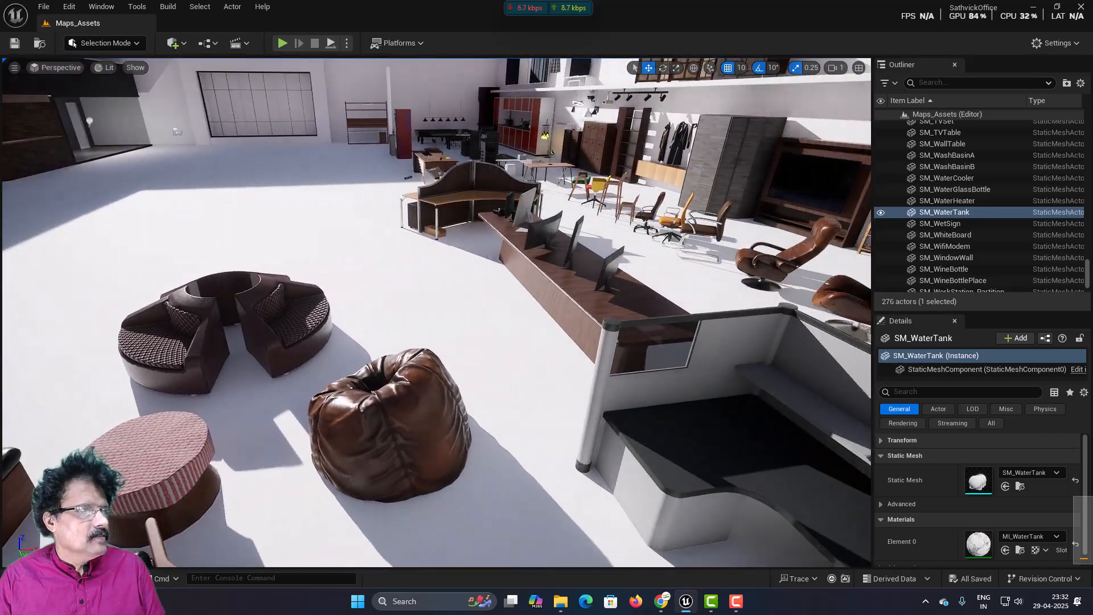
- Fly the camera repeatedly forward and backward between the whole furniture layout and close views of the desks and beanbag
{"action": "key", "text": "w"}
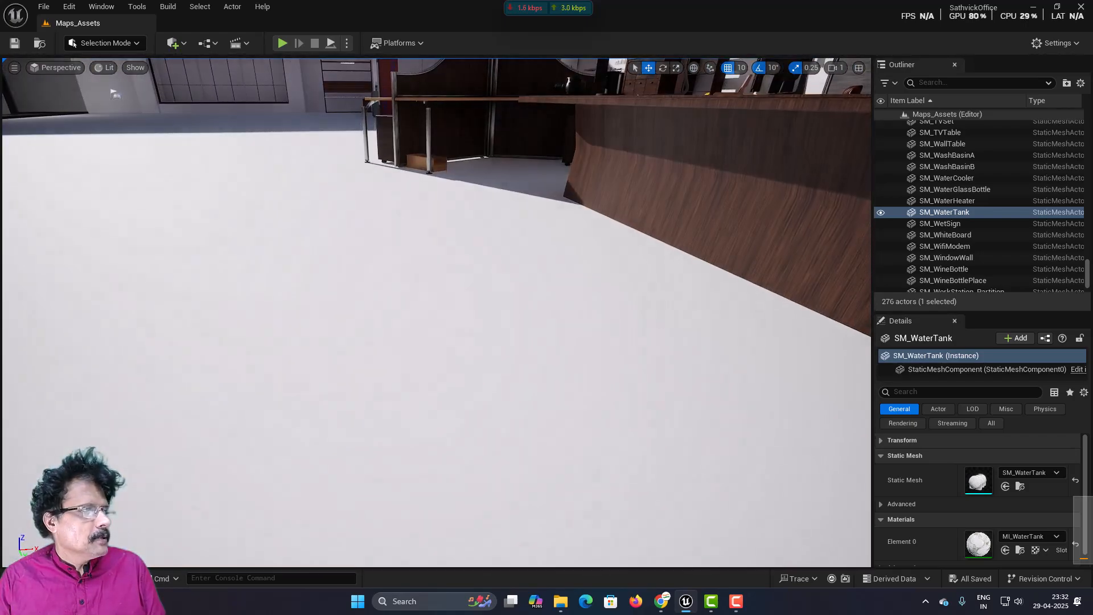
{"action": "key", "text": "s"}
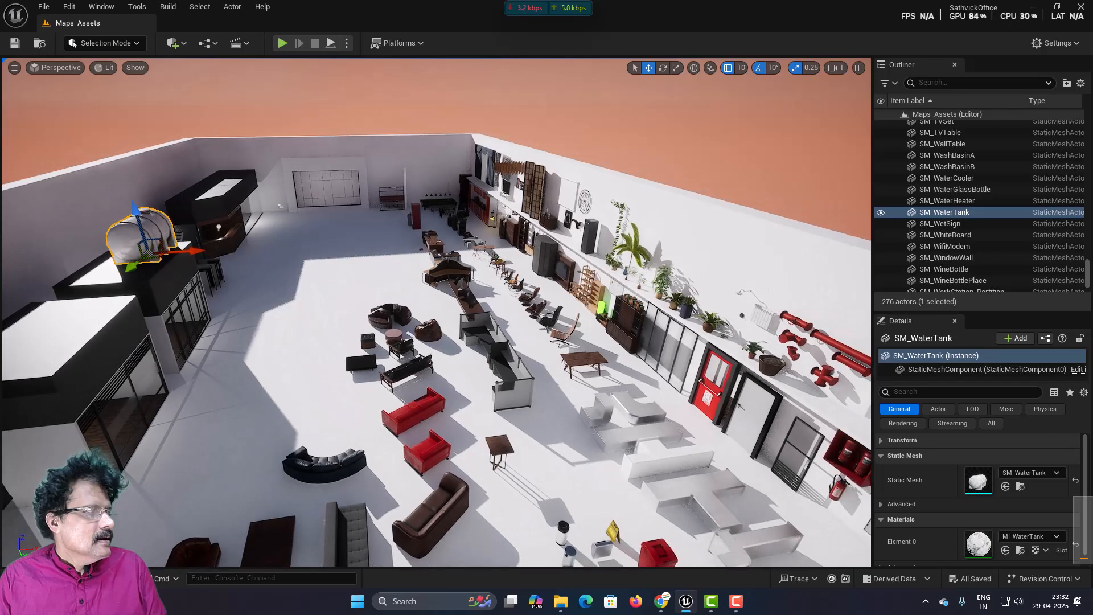
{"action": "key", "text": "w"}
{"action": "key", "text": "w"}
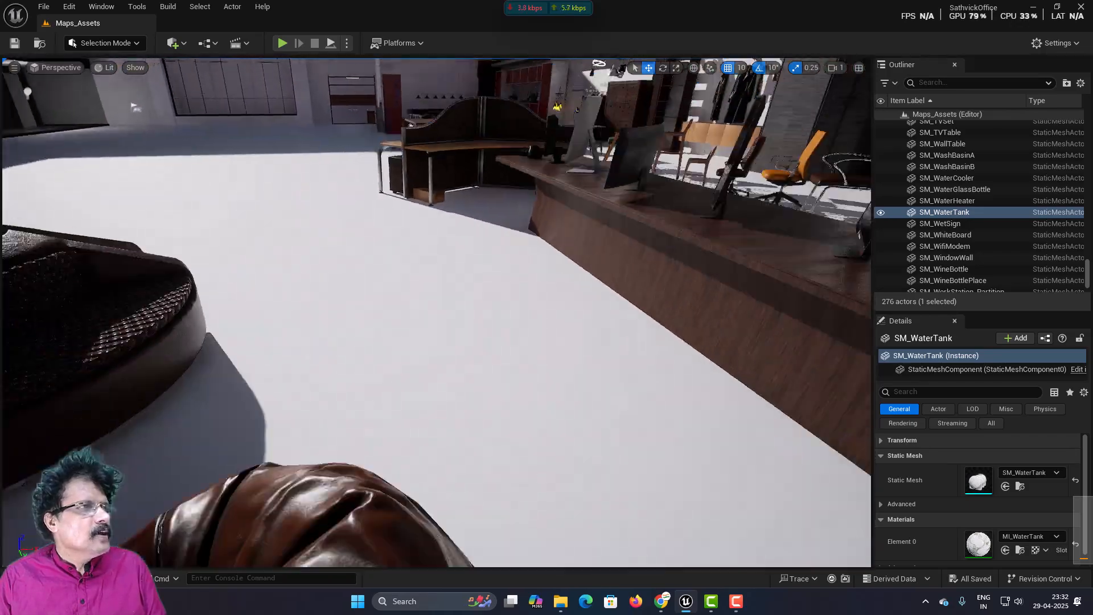
{"action": "key", "text": "s"}
{"action": "key", "text": "w"}
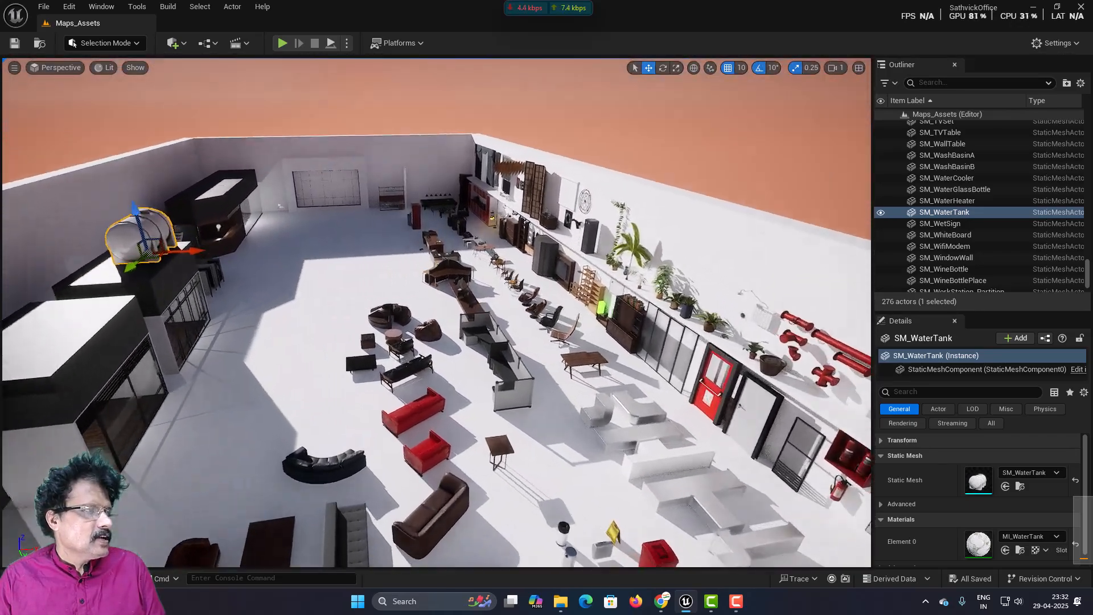
{"action": "key", "text": "w"}
{"action": "key", "text": "s"}
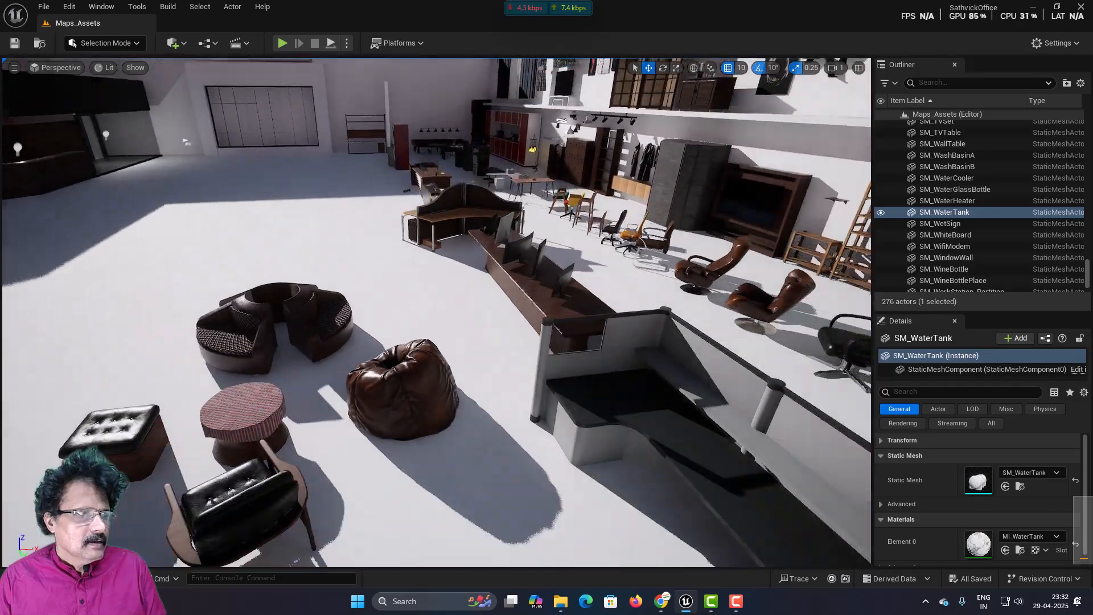
{"action": "key", "text": "w"}
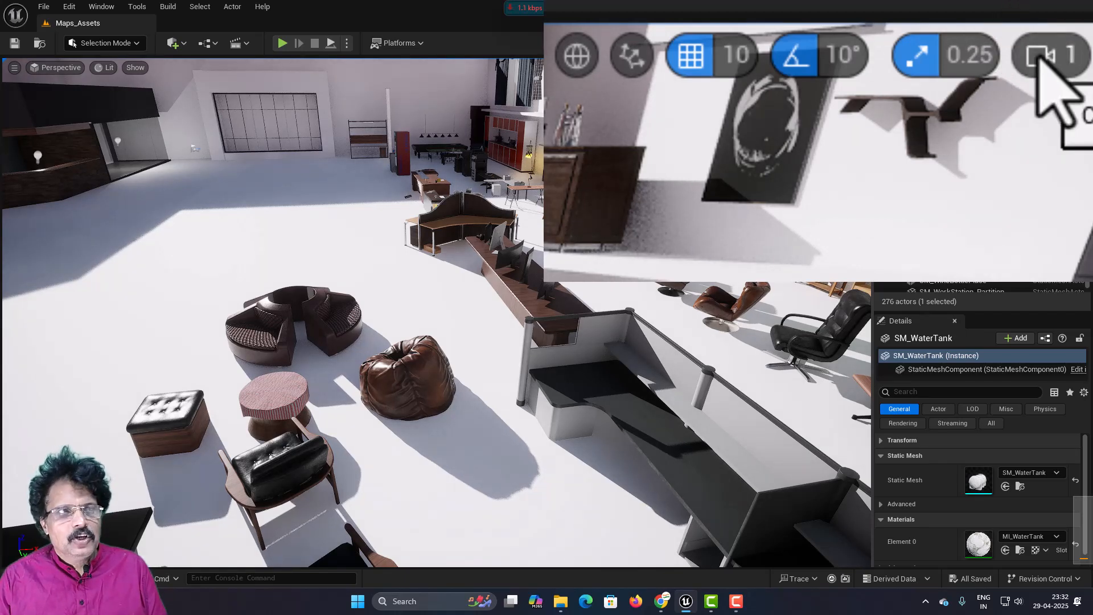
- Set the viewport camera speed to 0.033
{"action": "left_click", "coordinate": [856, 67]}
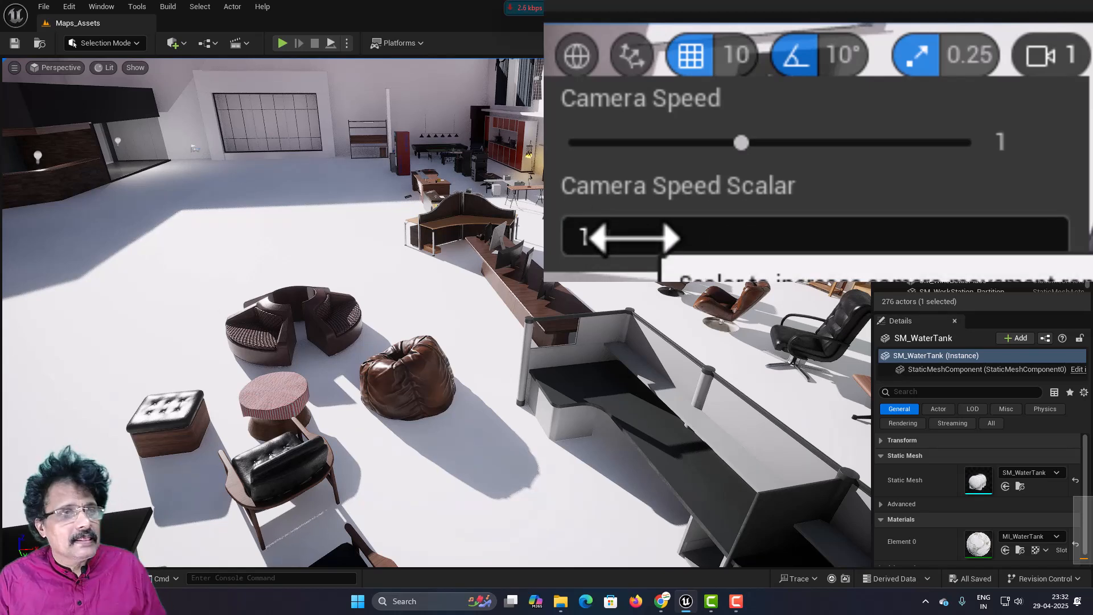
{"action": "left_click_drag", "start_coordinate": [740, 143], "coordinate": [575, 142]}
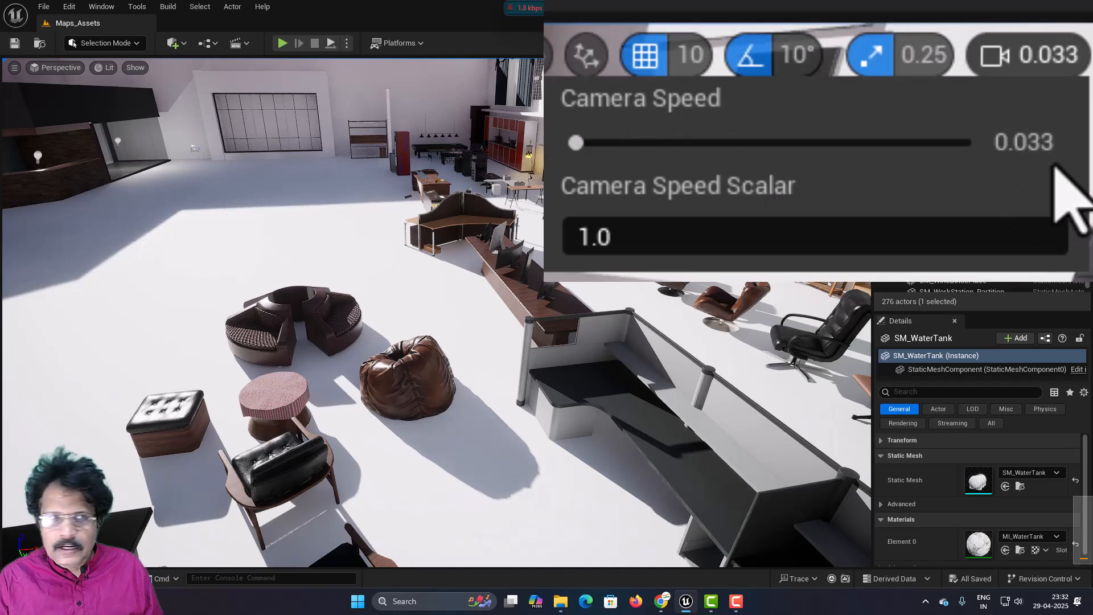
{"action": "key", "text": "Escape"}
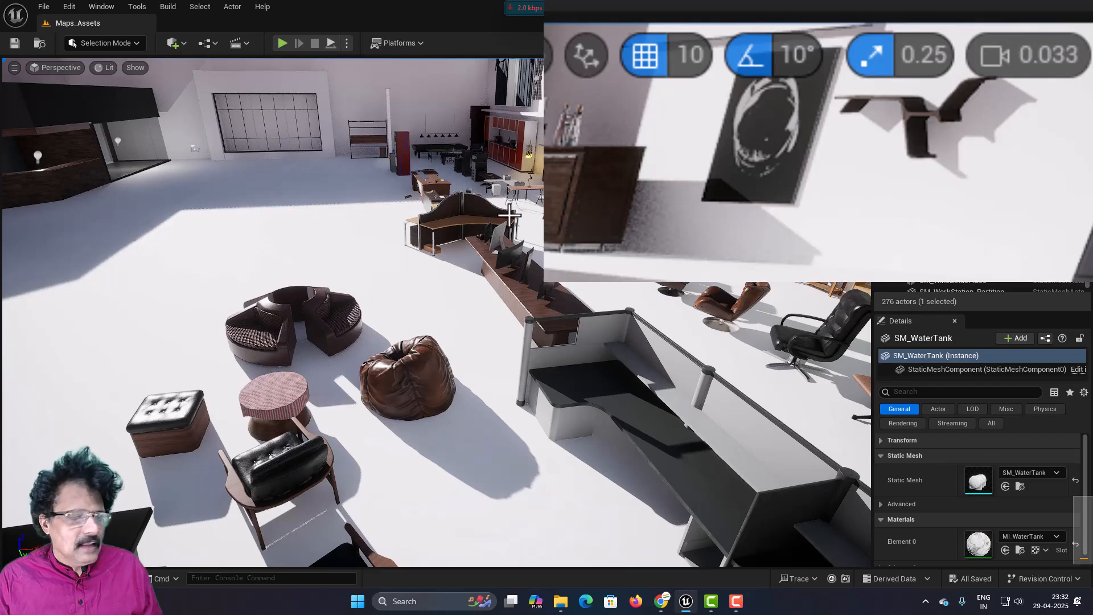
- Travel slowly forward over the beanbag and round seating and sideways to the left at the reduced camera speed
{"action": "scroll", "coordinate": [510, 215], "scroll_direction": "up", "scroll_amount": 8}
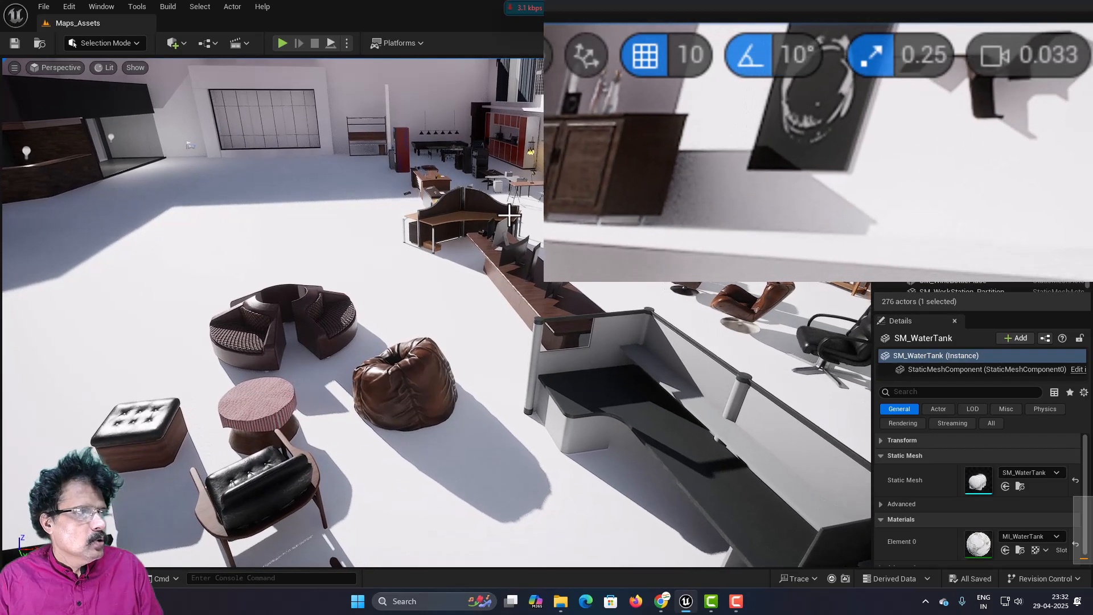
{"action": "scroll", "coordinate": [510, 215], "scroll_direction": "up", "scroll_amount": 8}
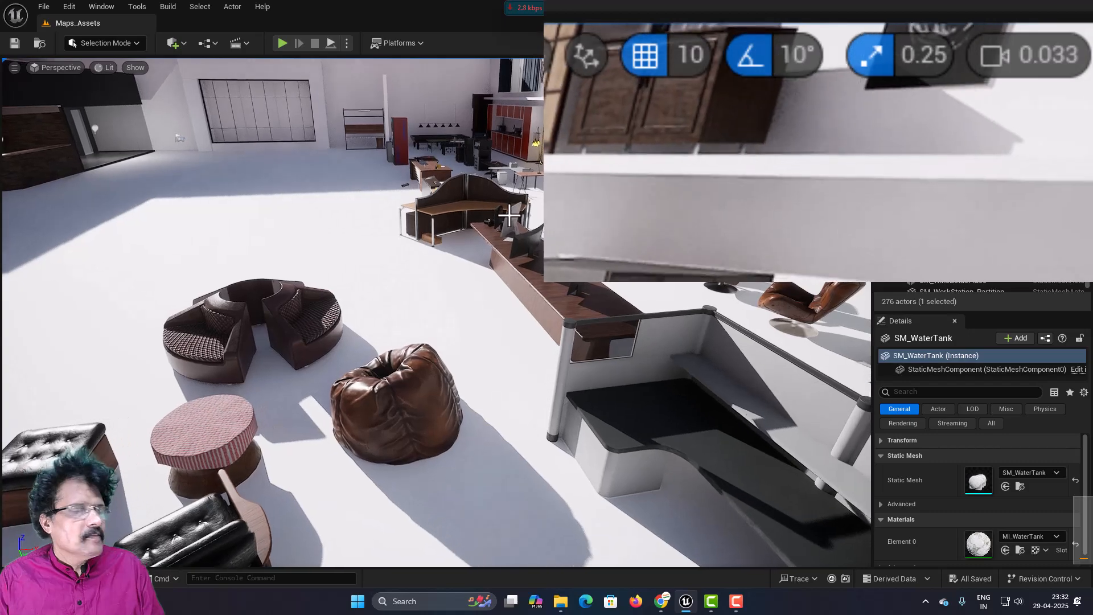
{"action": "key", "text": "Left"}
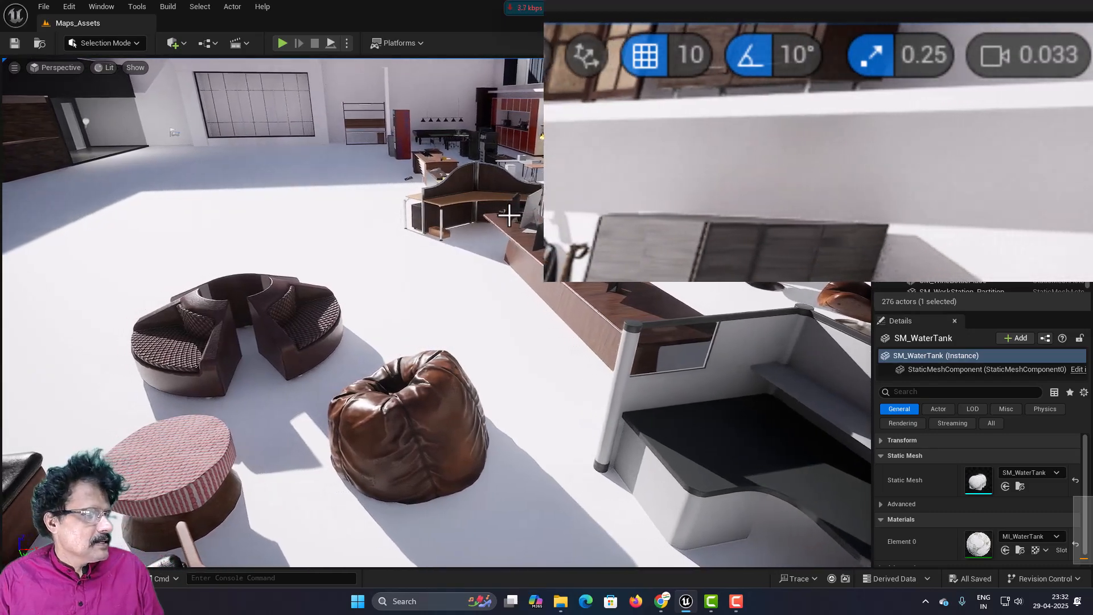
{"action": "key", "text": "Left"}
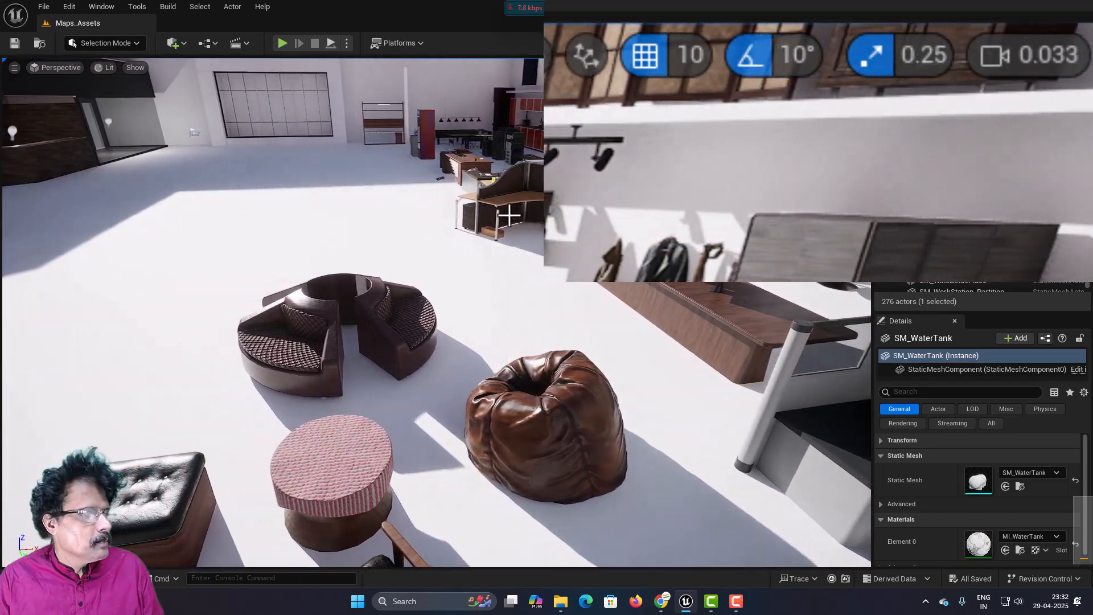
{"action": "key", "text": "Left"}
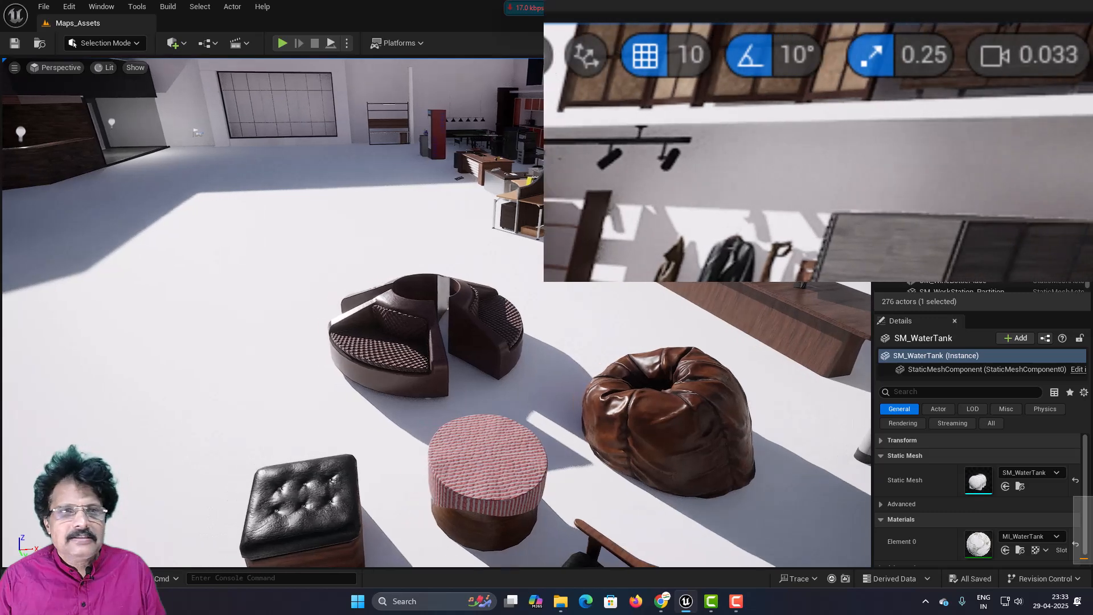
{"action": "key", "text": "Left"}
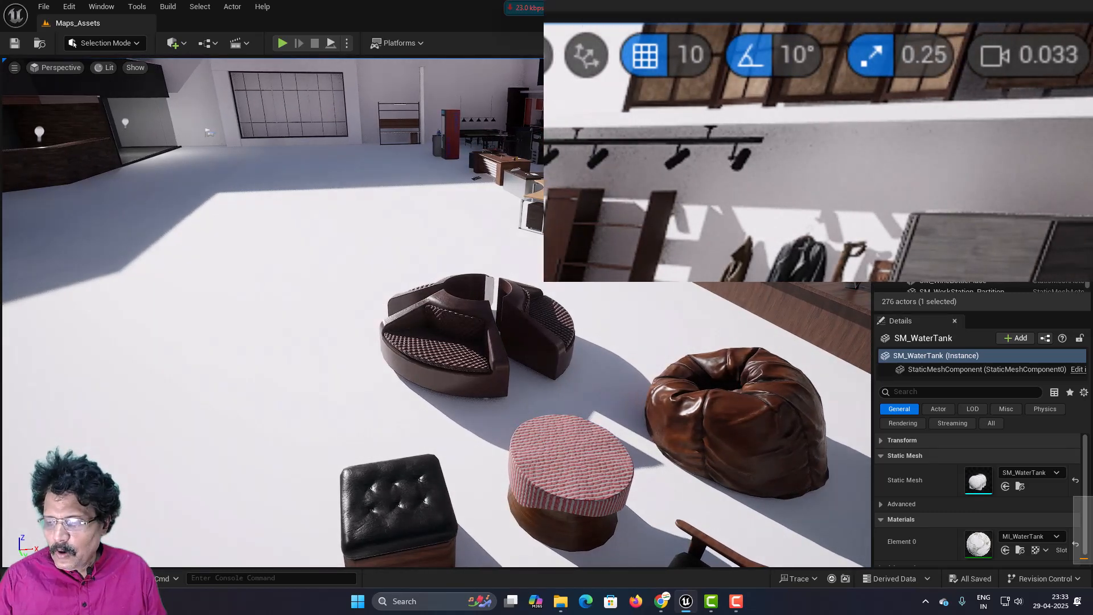
{"action": "key", "text": "Left"}
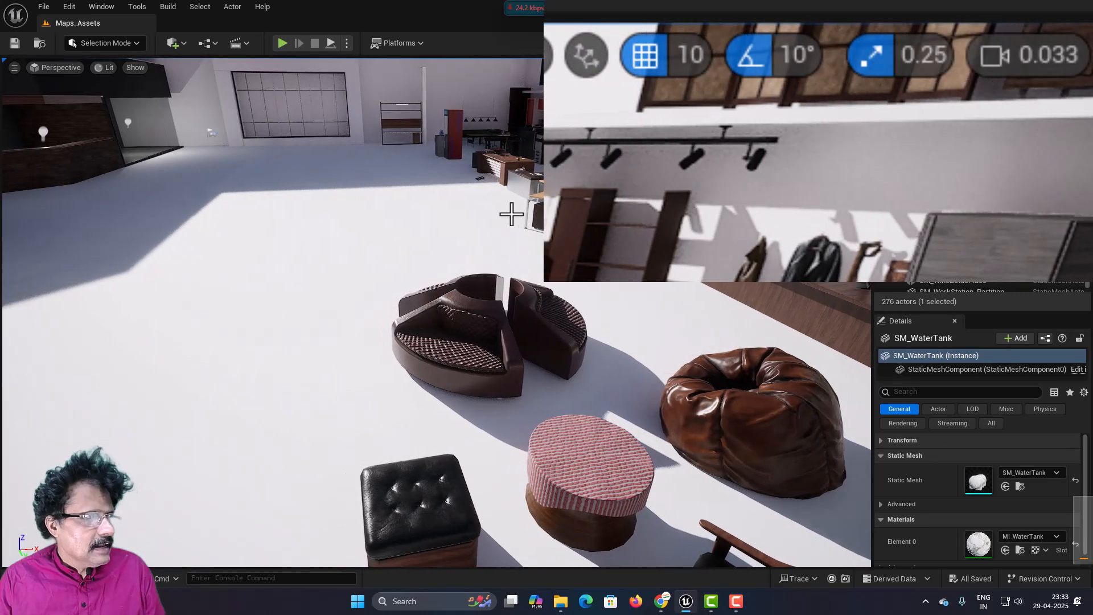
- Raise the camera speed to 0.083 while travelling further left past the seating and through the glass-walled room
{"action": "key", "text": "Left"}
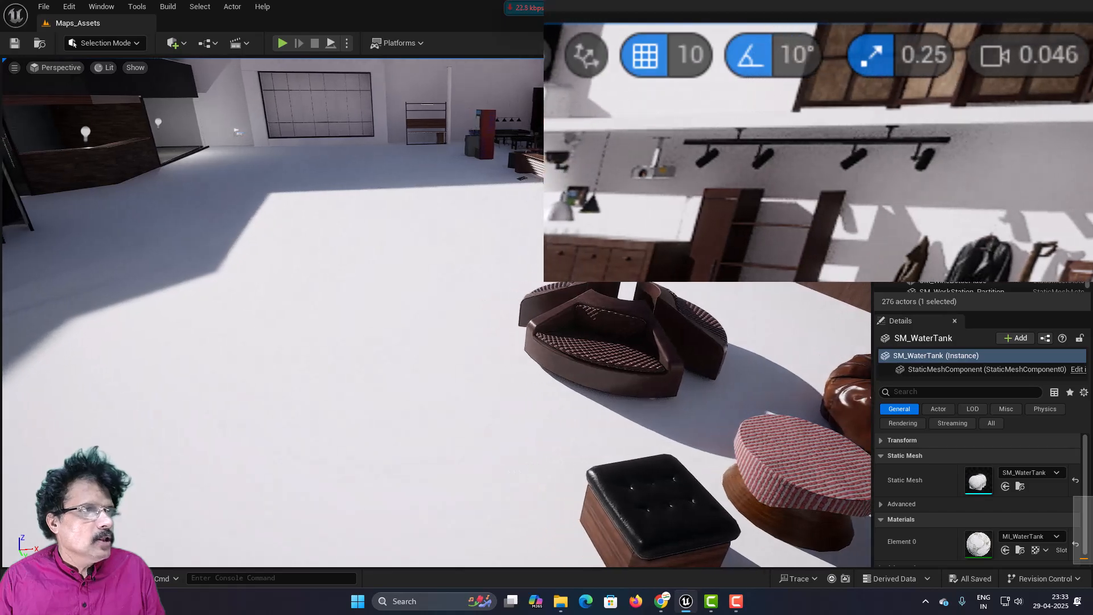
{"action": "key", "text": "Left"}
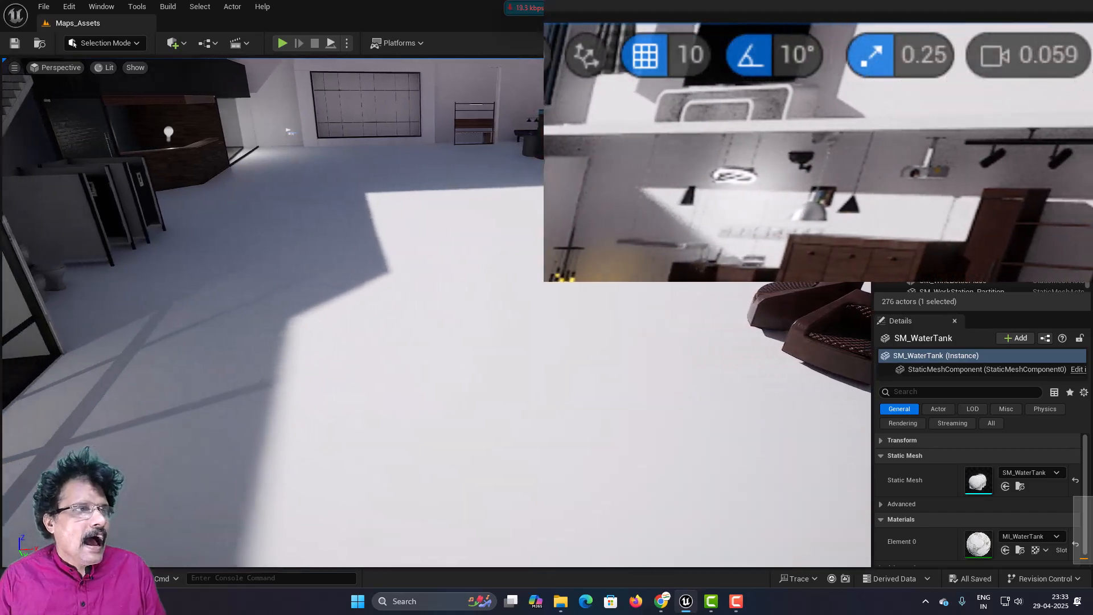
{"action": "key", "text": "Left"}
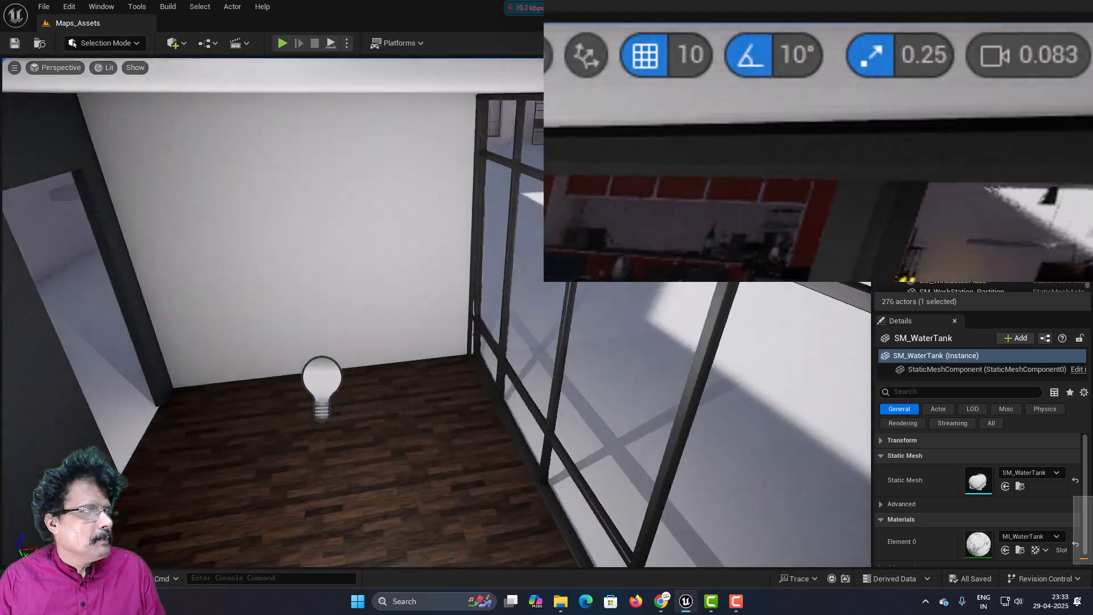
{"action": "key", "text": "Left"}
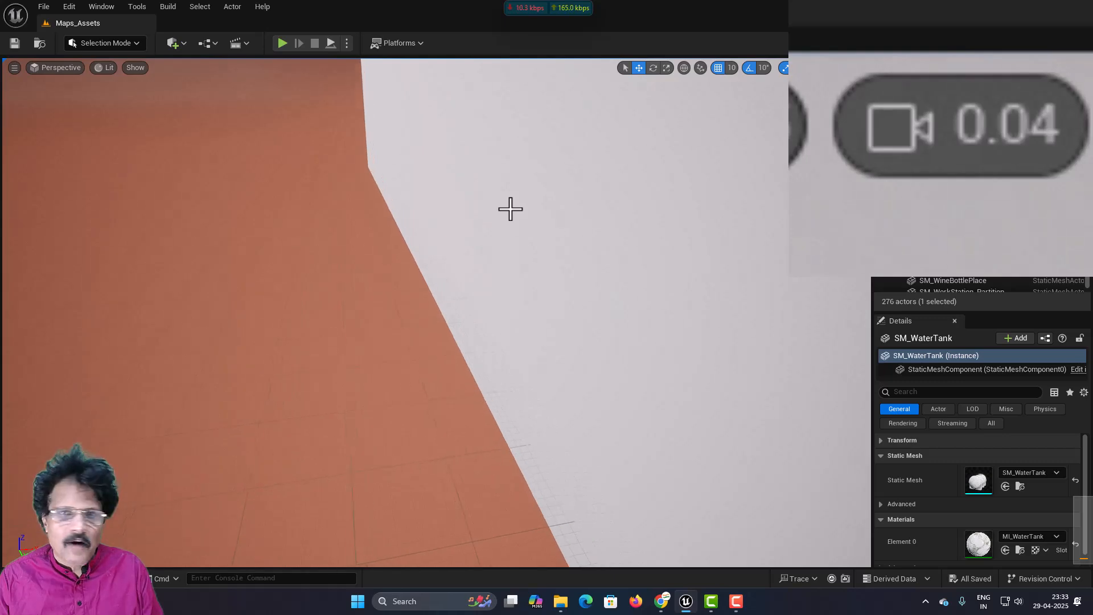
- Raise the camera speed to 0.132 while flying sideways to the right from the outer wall to the office furniture
{"action": "scroll", "coordinate": [511, 209], "scroll_direction": "up", "scroll_amount": 8}
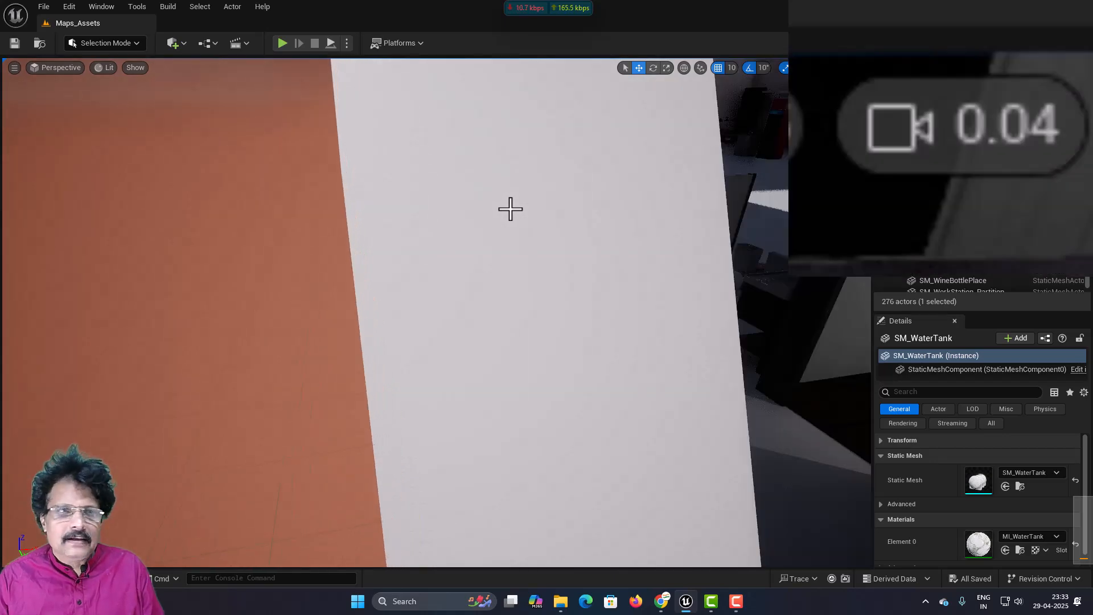
{"action": "key", "text": "d"}
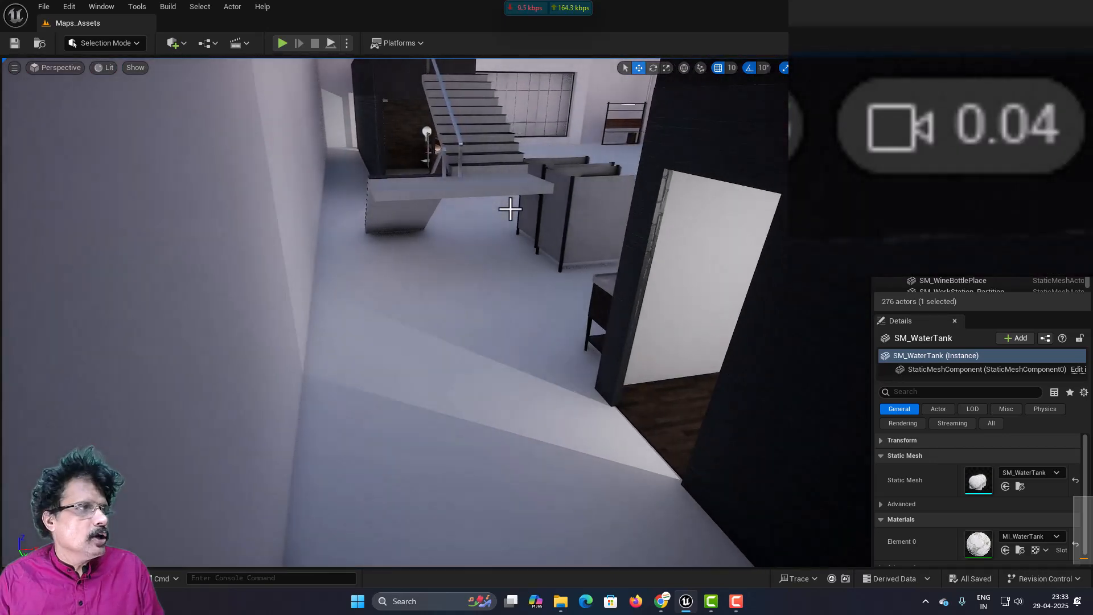
{"action": "scroll", "coordinate": [511, 209], "scroll_direction": "up", "scroll_amount": 2}
{"action": "key", "text": "d"}
{"action": "scroll", "coordinate": [436, 312], "scroll_direction": "up", "scroll_amount": 1}
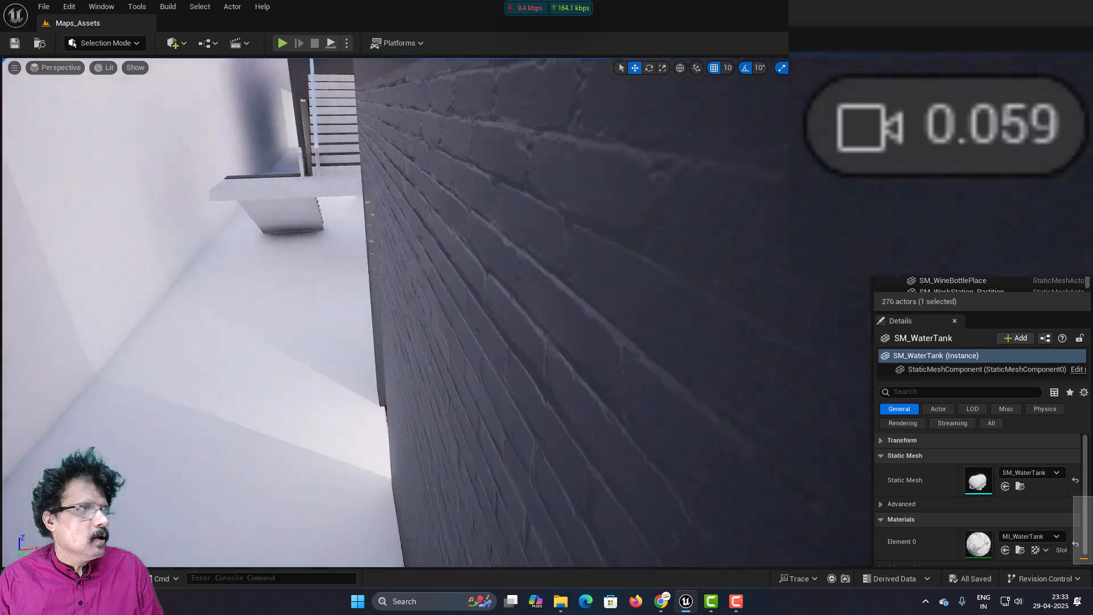
{"action": "scroll", "coordinate": [436, 312], "scroll_direction": "up", "scroll_amount": 3}
{"action": "key", "text": "d"}
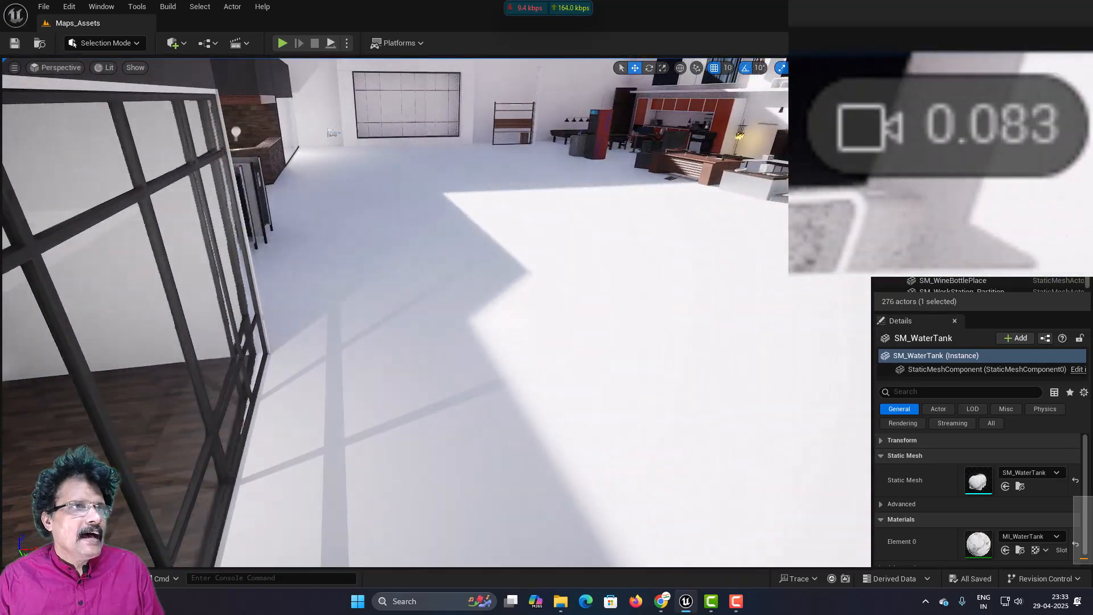
{"action": "scroll", "coordinate": [436, 312], "scroll_direction": "up", "scroll_amount": 2}
{"action": "key", "text": "d"}
{"action": "scroll", "coordinate": [436, 312], "scroll_direction": "up", "scroll_amount": 1}
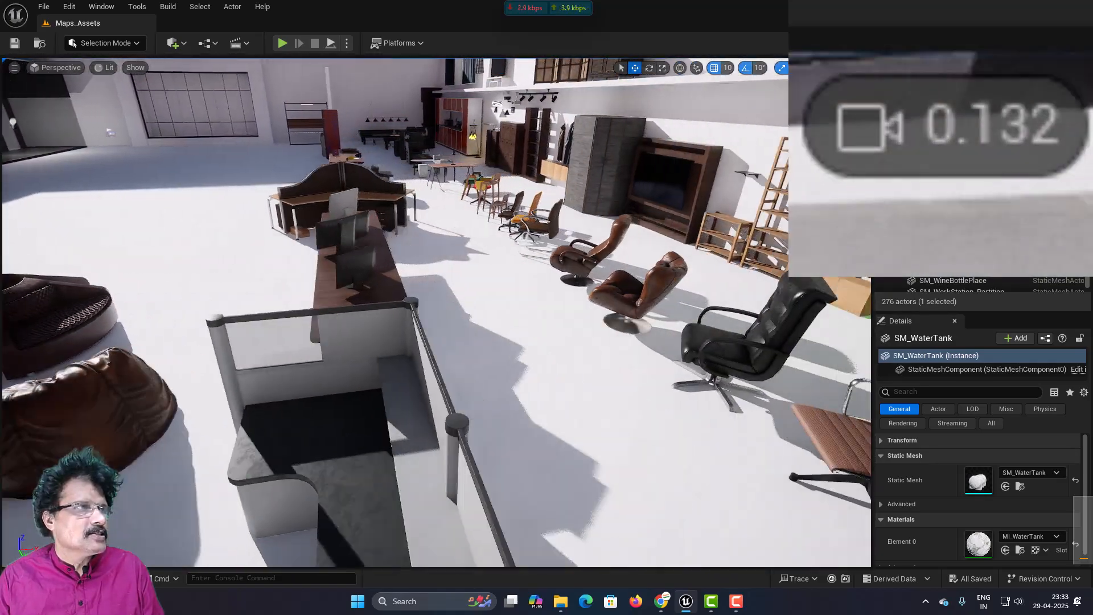
- Reduce the camera speed to 0.066 while flying sideways between the furniture and the glass-walled room, ending with a view towards the seating
{"action": "scroll", "coordinate": [437, 312], "scroll_direction": "down", "scroll_amount": 1}
{"action": "key", "text": "d"}
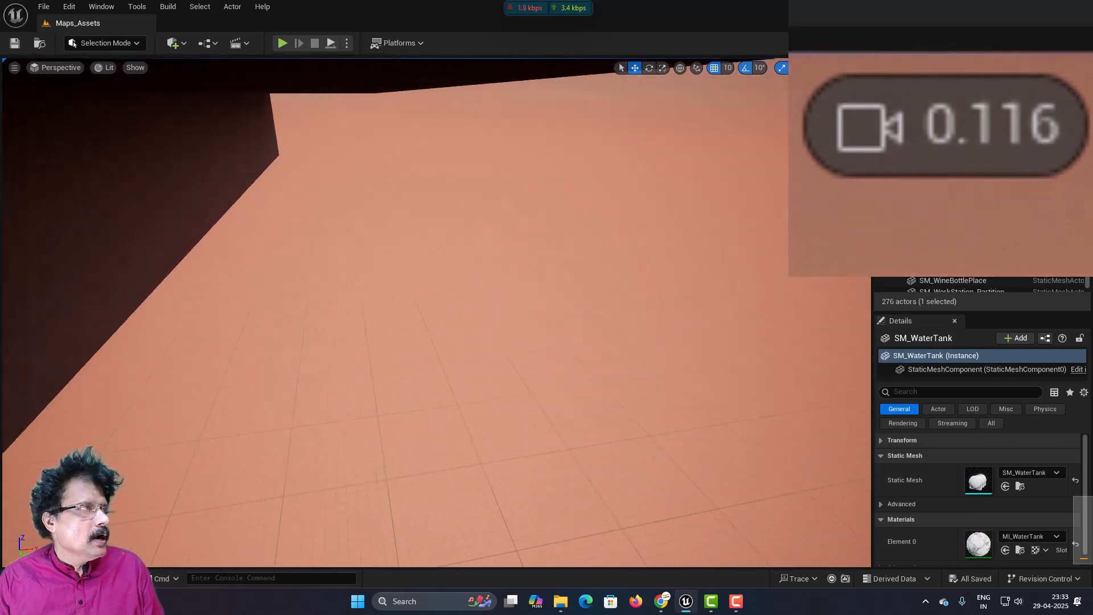
{"action": "key", "text": "a"}
{"action": "key", "text": "a"}
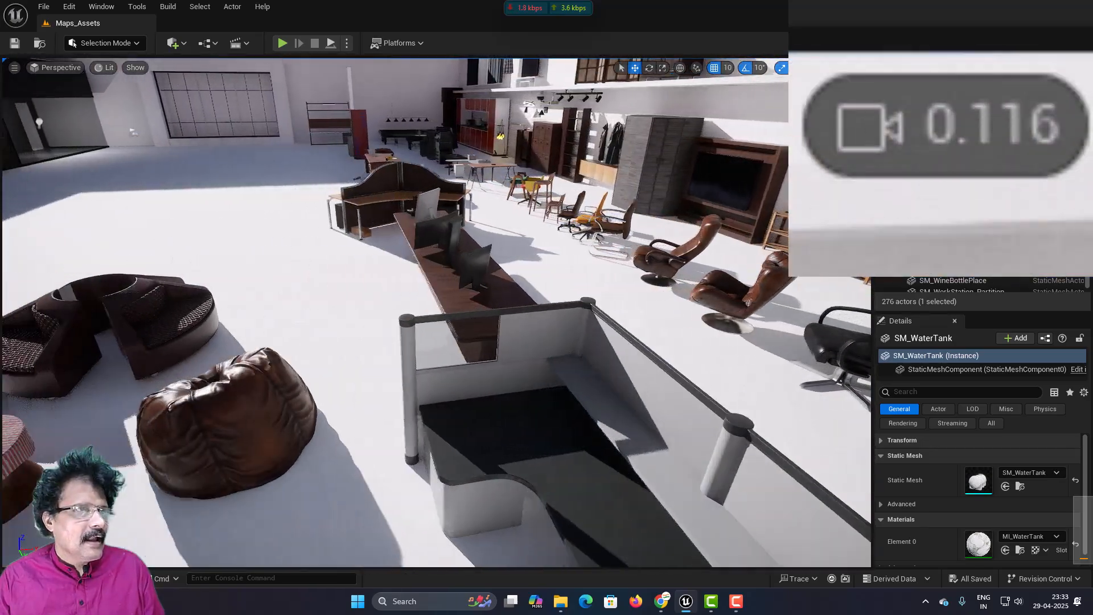
{"action": "scroll", "coordinate": [436, 312], "scroll_direction": "down", "scroll_amount": 1}
{"action": "key", "text": "a"}
{"action": "scroll", "coordinate": [436, 313], "scroll_direction": "down", "scroll_amount": 1}
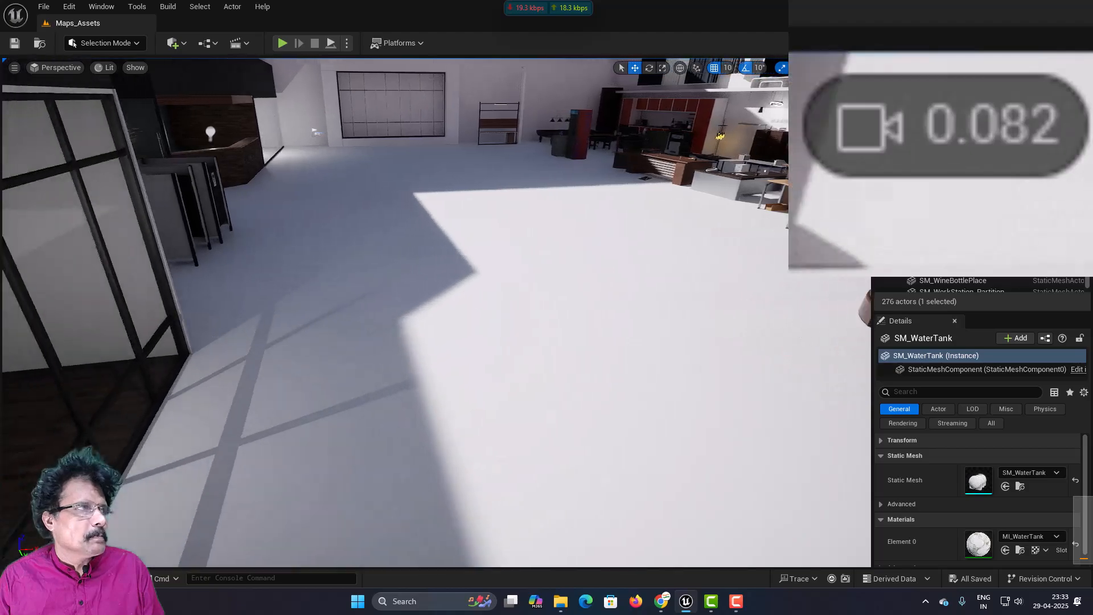
{"action": "key", "text": "a"}
{"action": "scroll", "coordinate": [436, 312], "scroll_direction": "down", "scroll_amount": 1}
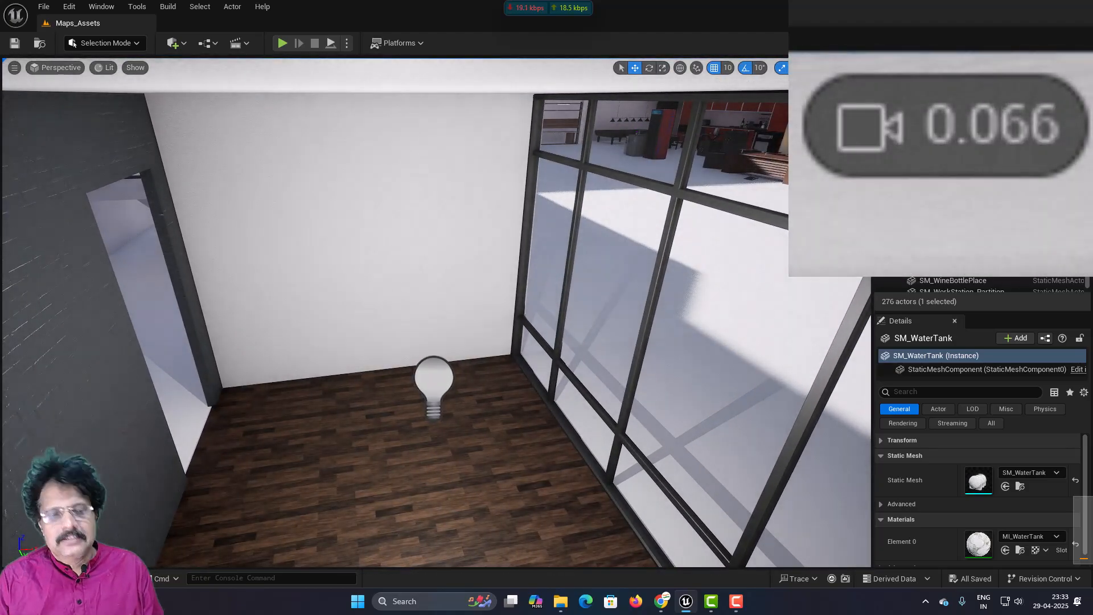
{"action": "key", "text": "d"}
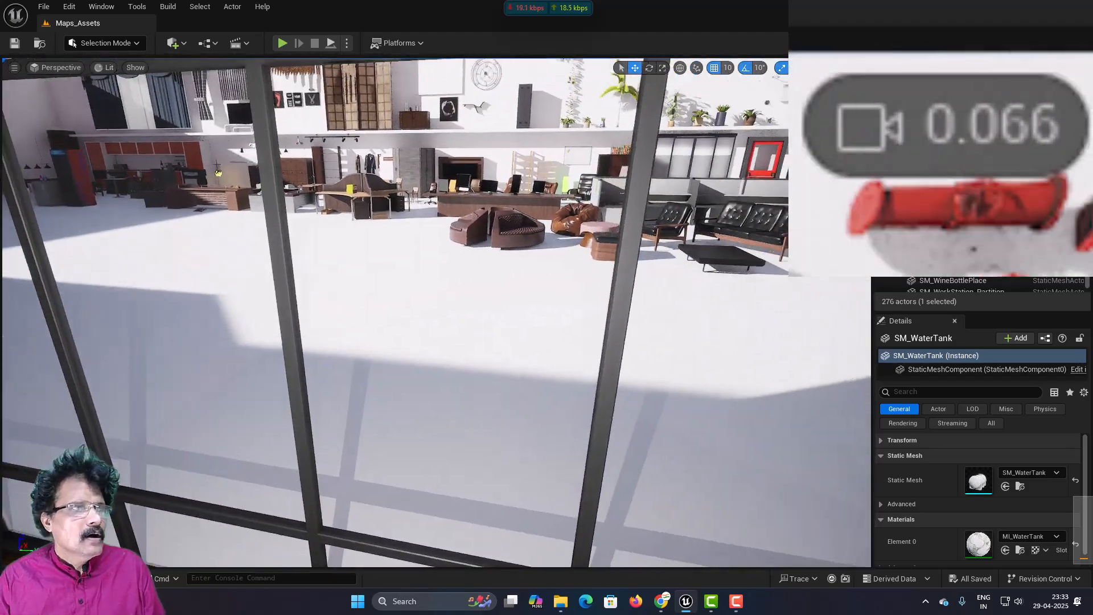
{"action": "key", "text": "s"}
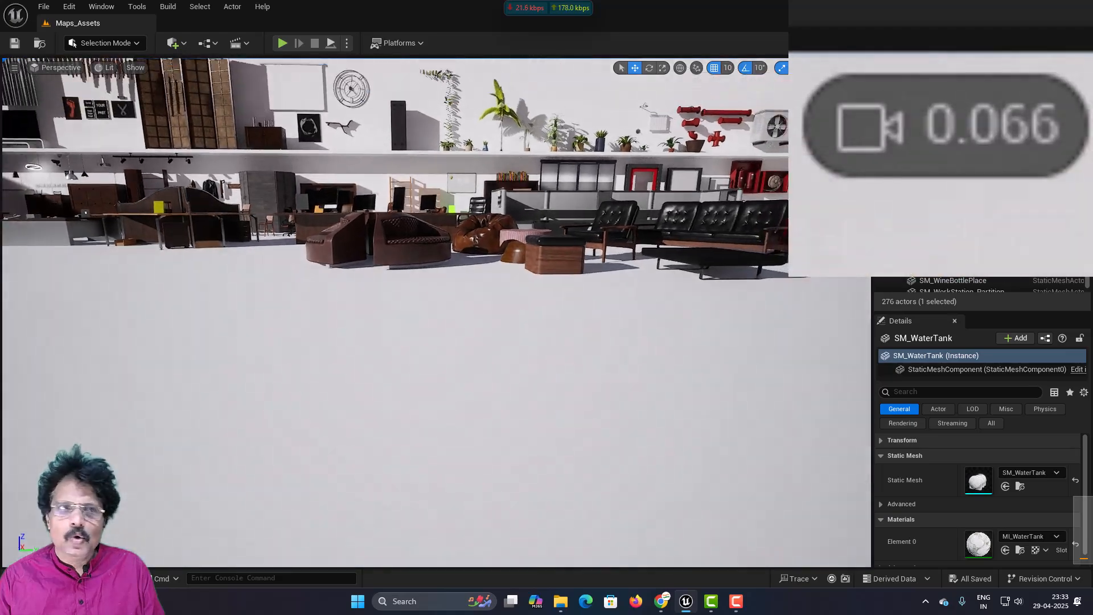
- Fly forward past the black and red sofas to the dark blue sofa, turn back under the red sofa, and rise above the floor
{"action": "key", "text": "w"}
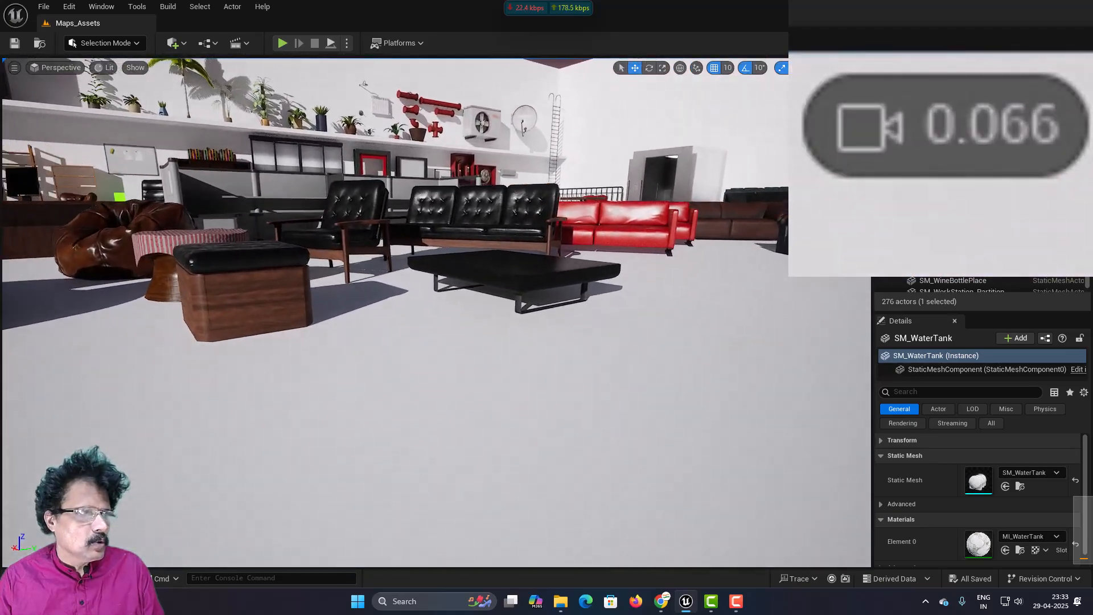
{"action": "key", "text": "w"}
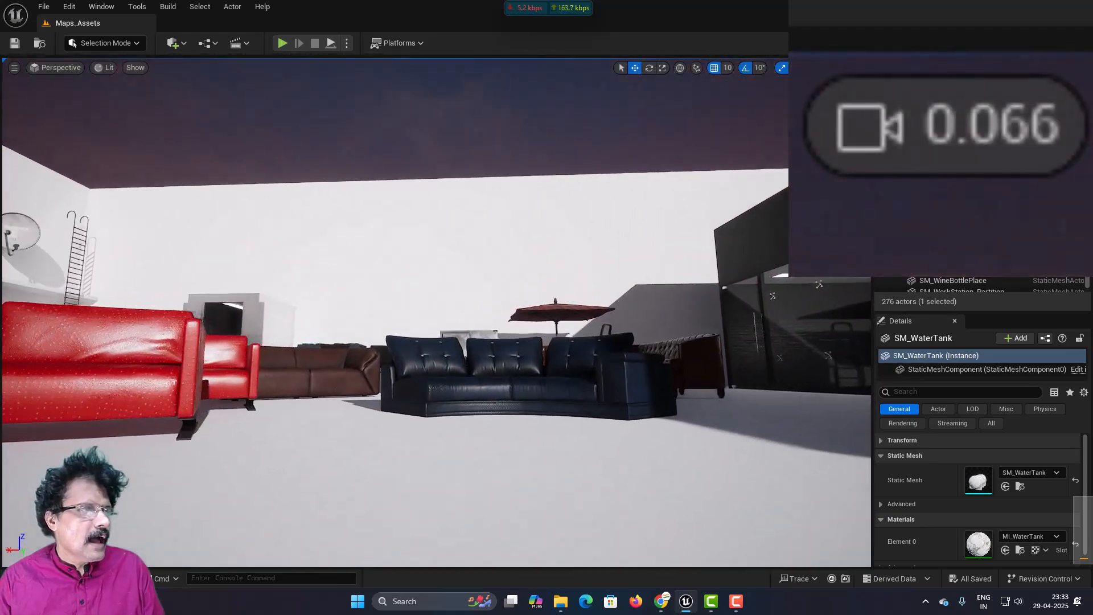
{"action": "key", "text": "w"}
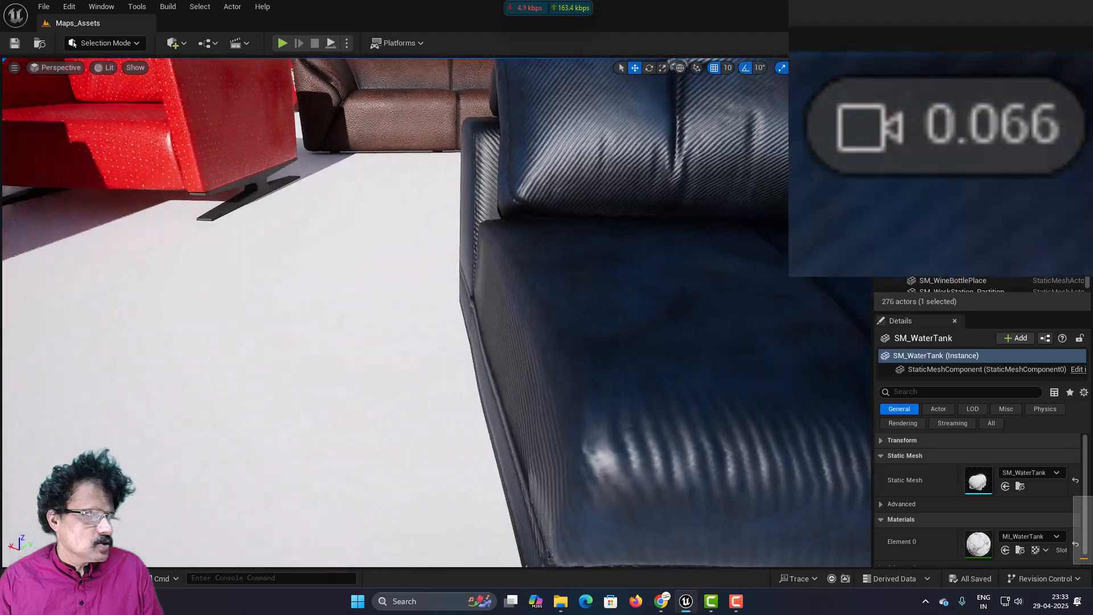
{"action": "key", "text": "w"}
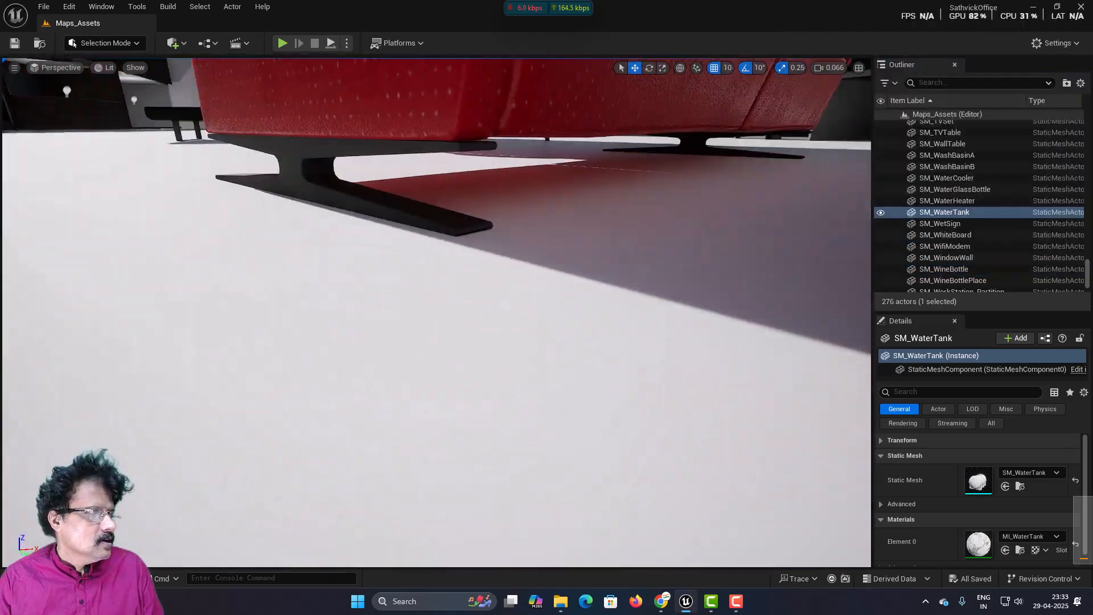
{"action": "key", "text": "w"}
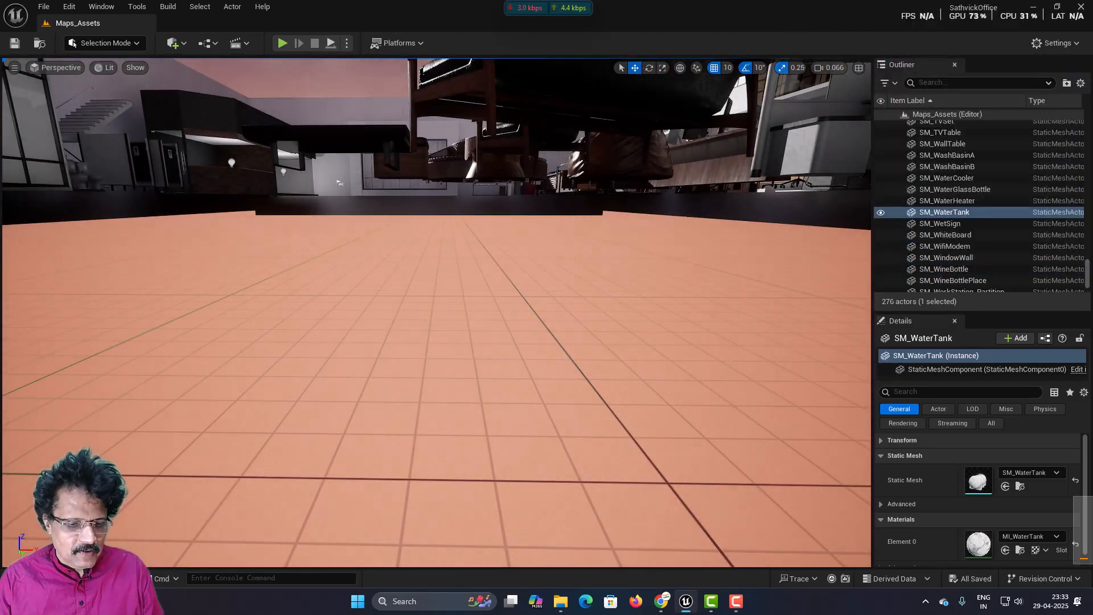
{"action": "key", "text": "e"}
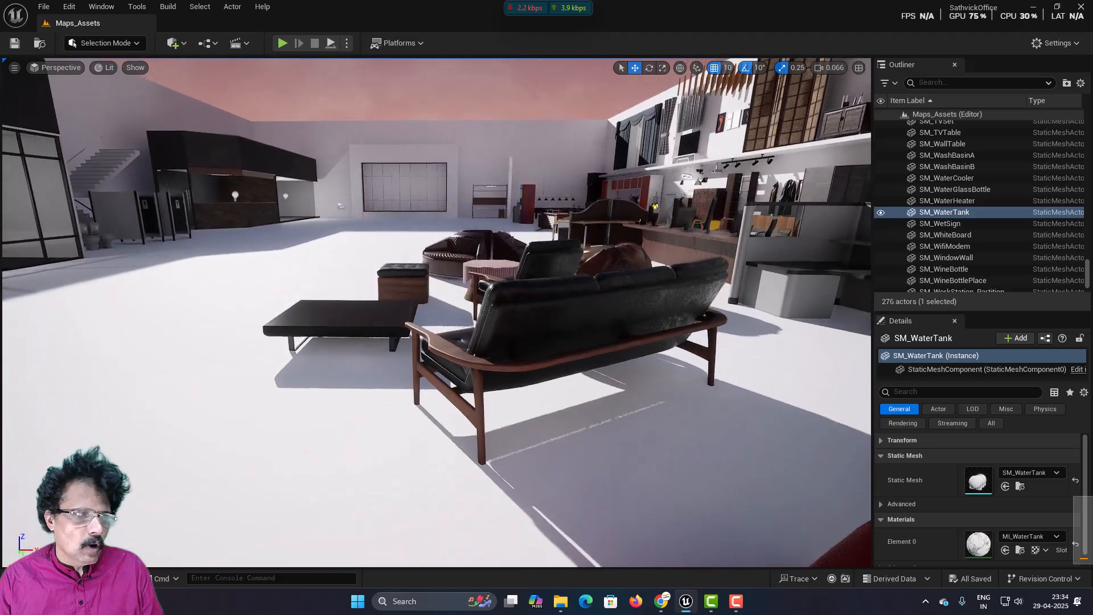
- Fly sideways left to the glass-walled room and back right past the black sofa to the office partitions
{"action": "key", "text": "a"}
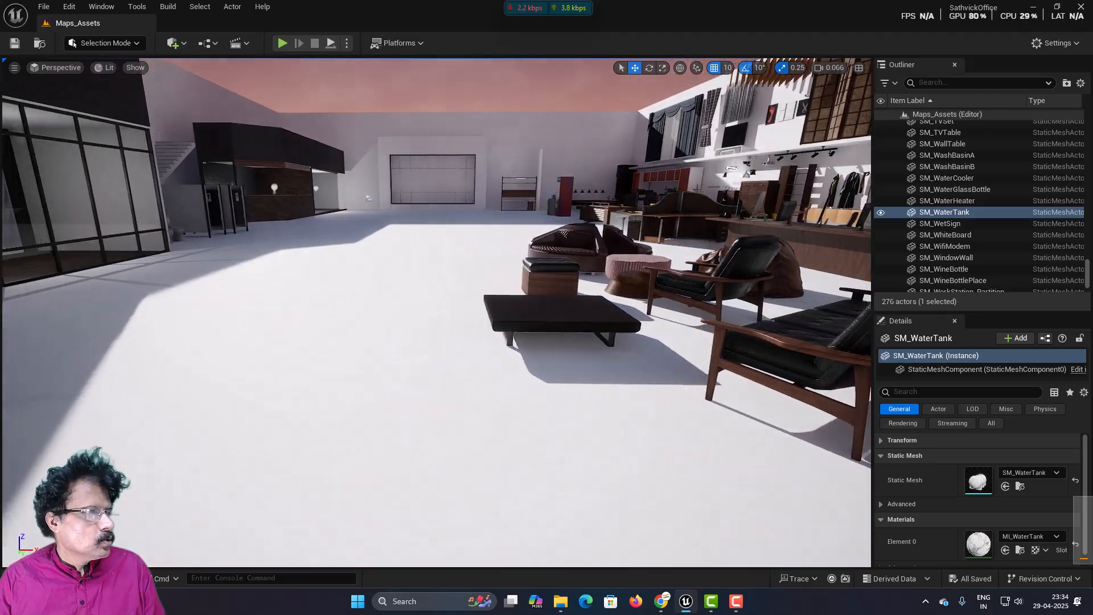
{"action": "key", "text": "a"}
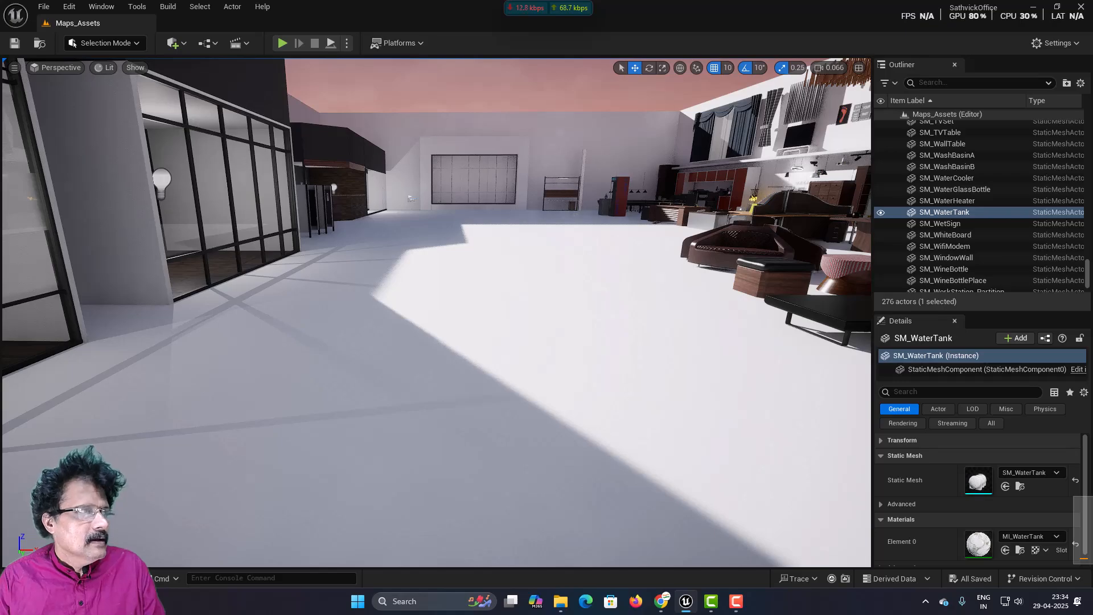
{"action": "key", "text": "d"}
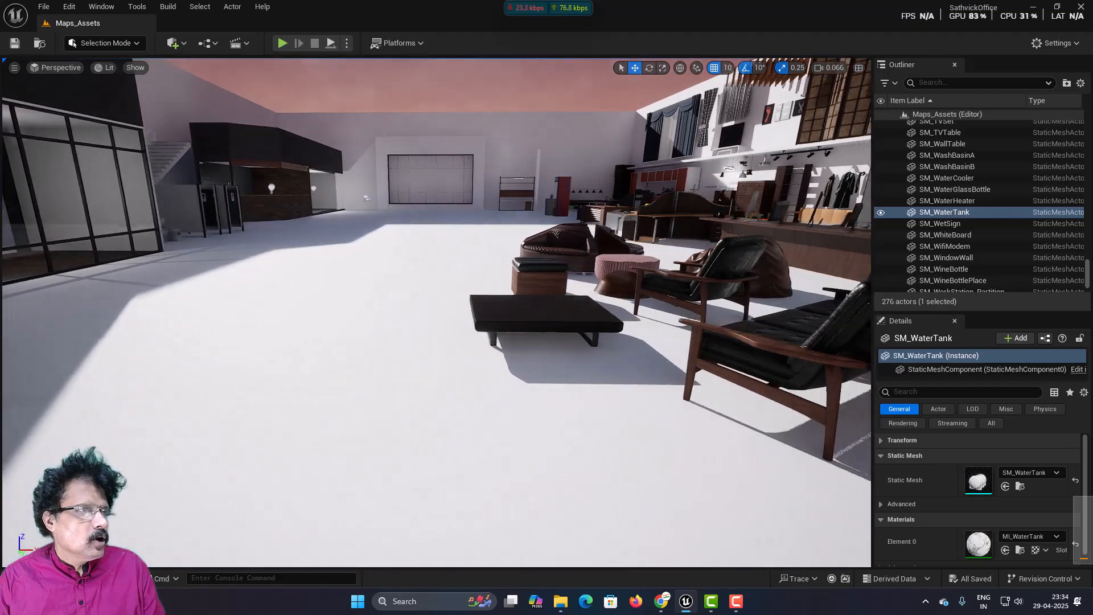
{"action": "key", "text": "d"}
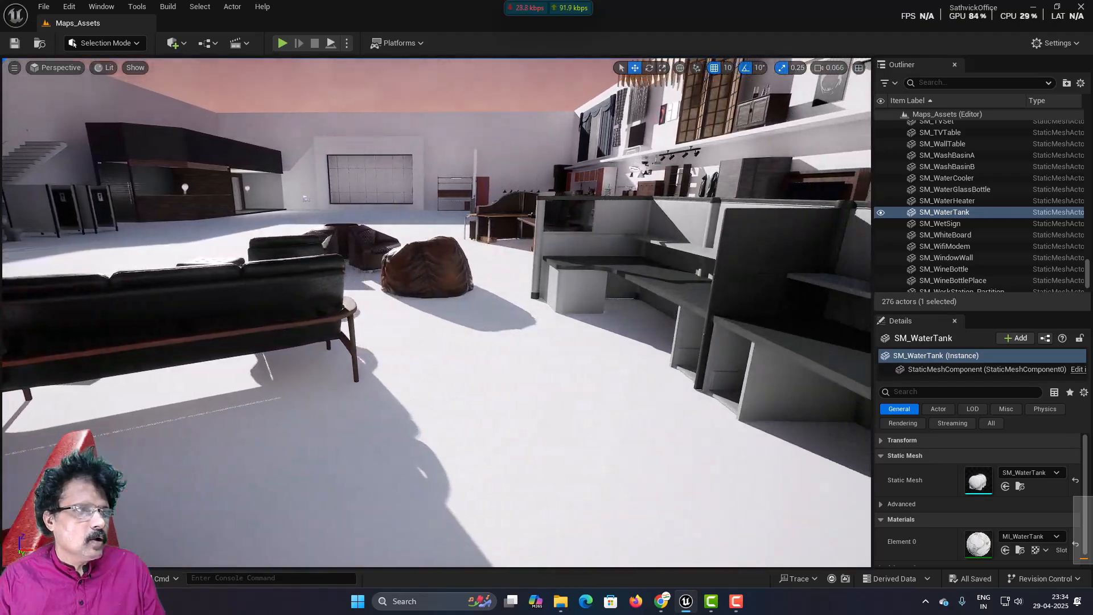
- Reduce the camera speed to 0.016 while flying sideways right past the partition wall towards the wooden table
{"action": "key", "text": "d"}
{"action": "scroll", "coordinate": [436, 312], "scroll_direction": "down", "scroll_amount": 3}
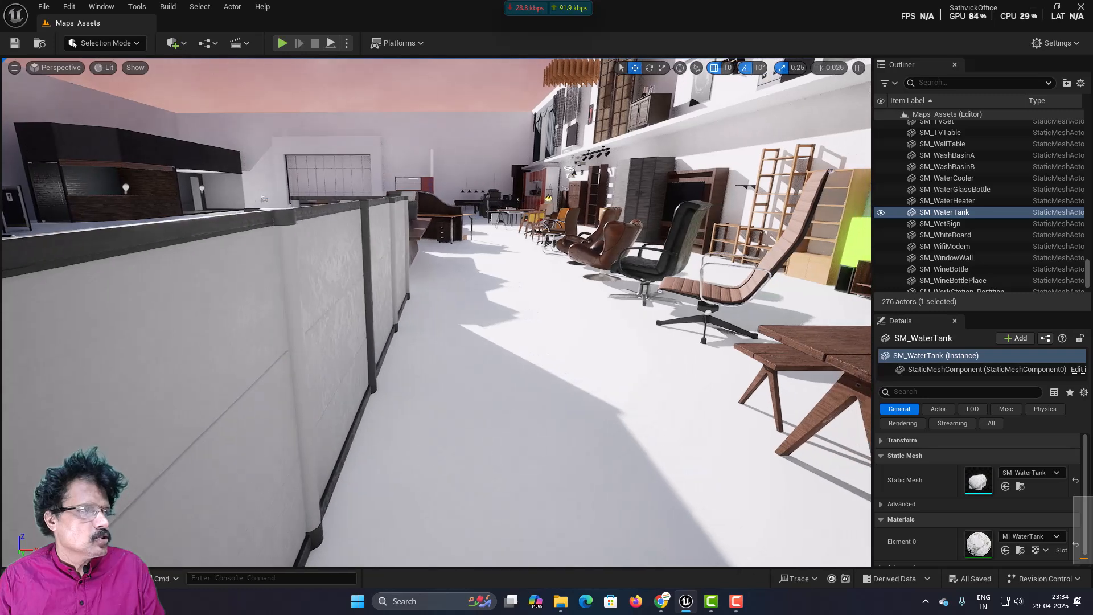
{"action": "key", "text": "d"}
{"action": "scroll", "coordinate": [436, 312], "scroll_direction": "down", "scroll_amount": 1}
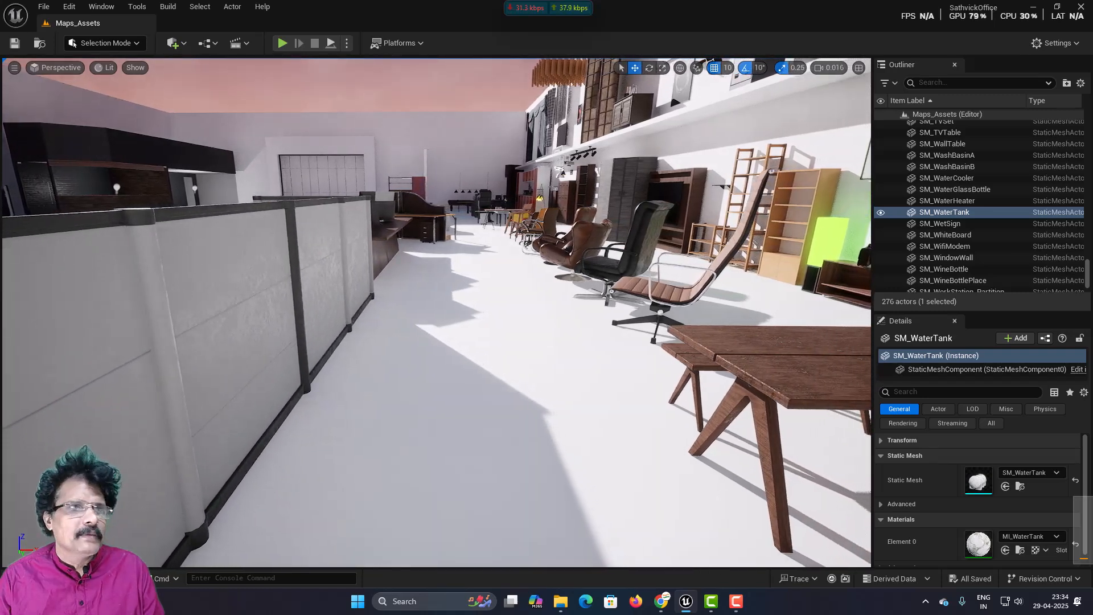
{"action": "key", "text": "d"}
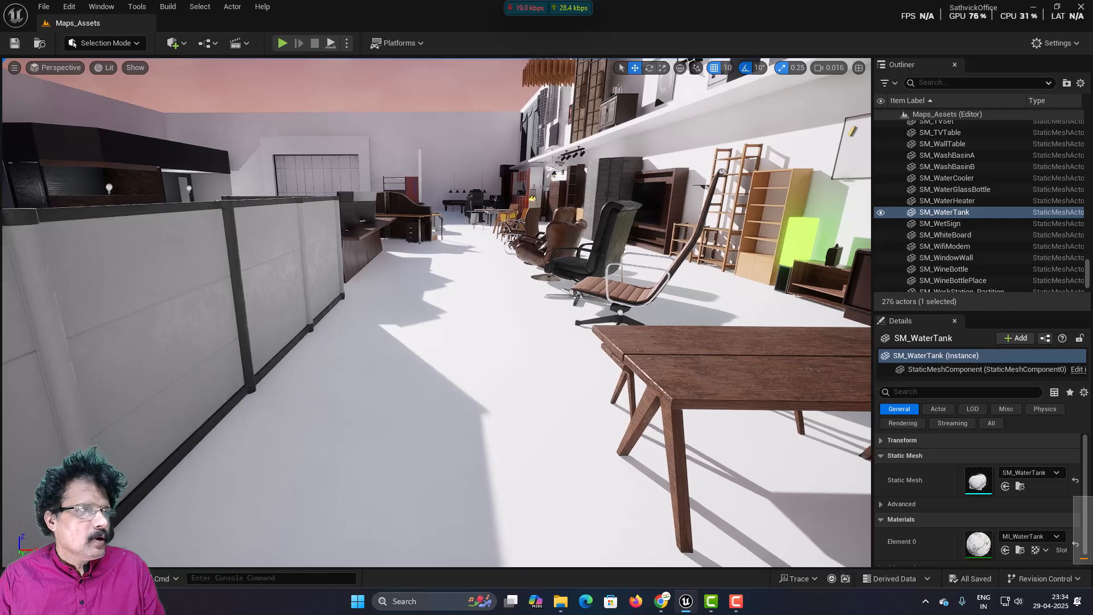
- Raise the camera speed to 0.033 while flying sideways right until the wooden table is centred in view
{"action": "key", "text": "d"}
{"action": "scroll", "coordinate": [437, 312], "scroll_direction": "up", "scroll_amount": 4}
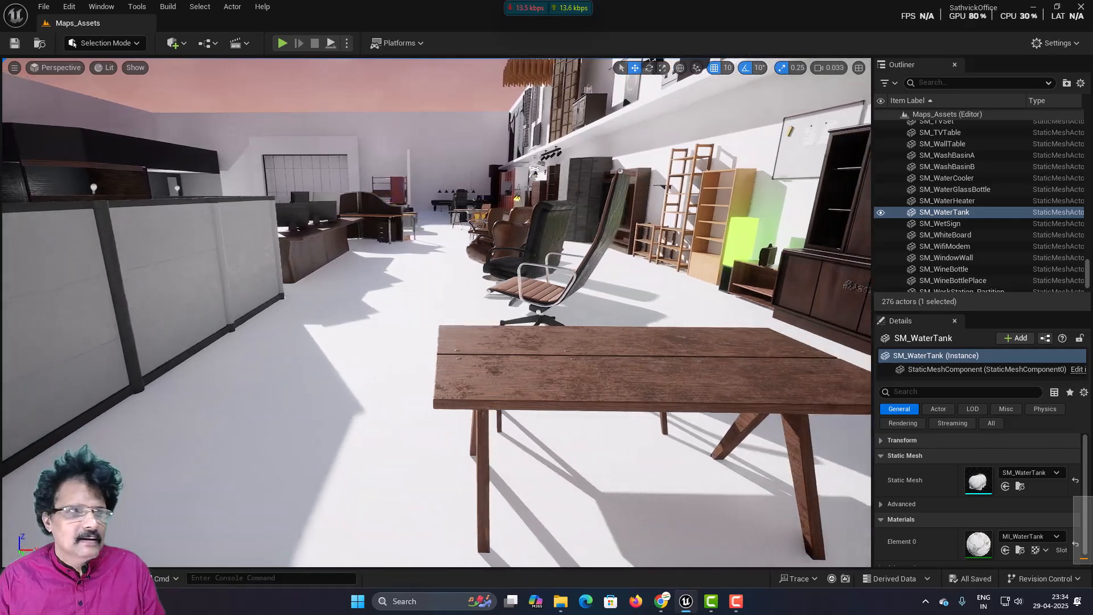
{"action": "key", "text": "d"}
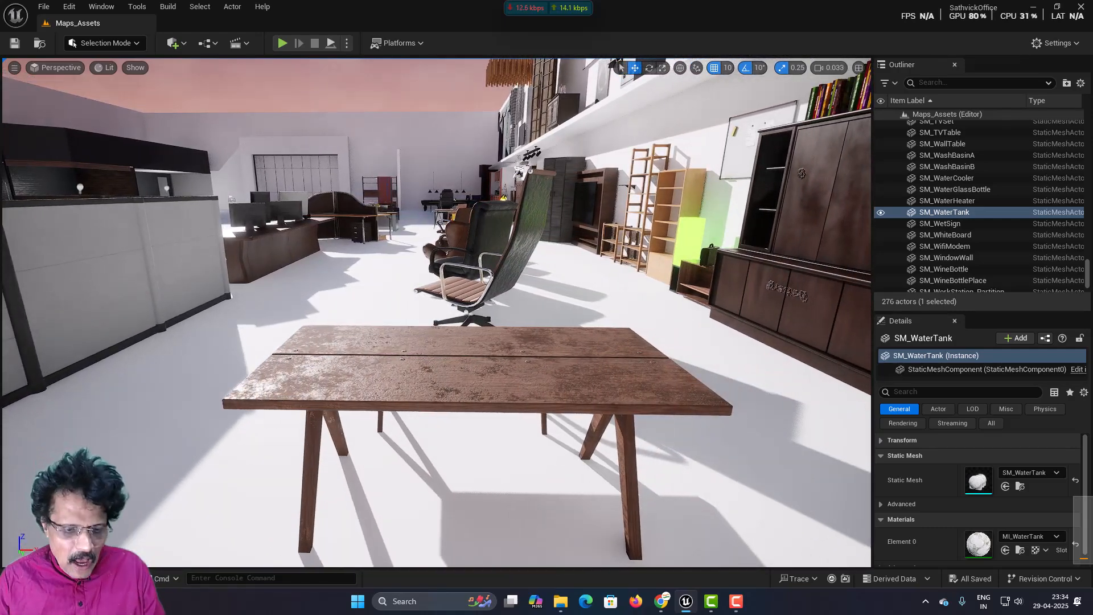
- Fly forward over the wooden table and past the office chairs, looking around to the bench, the partition wall and the metal ducts
{"action": "key", "text": "w"}
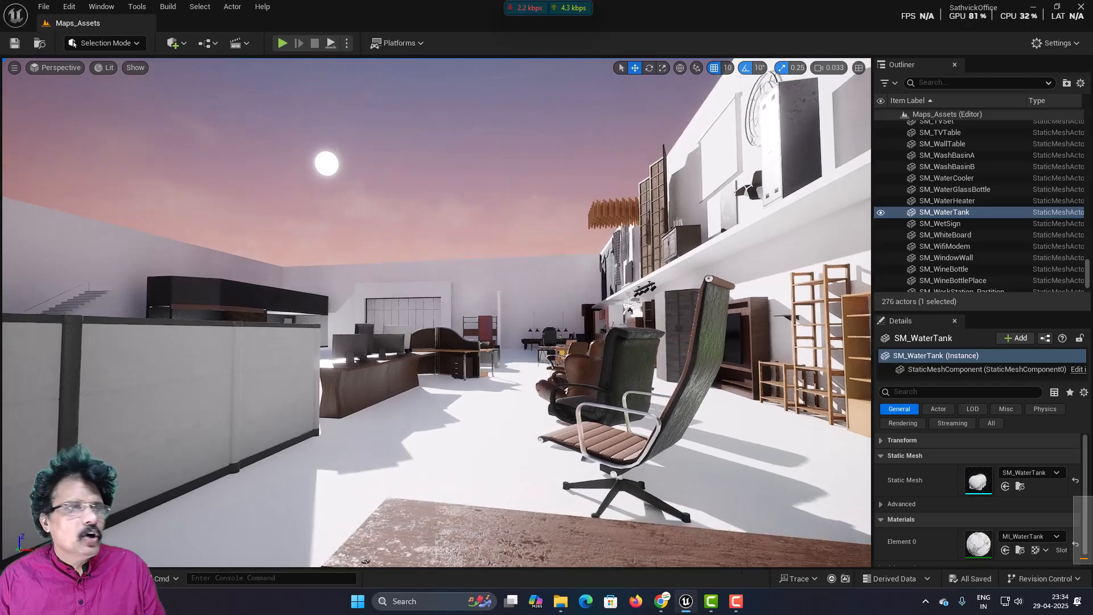
{"action": "key", "text": "w"}
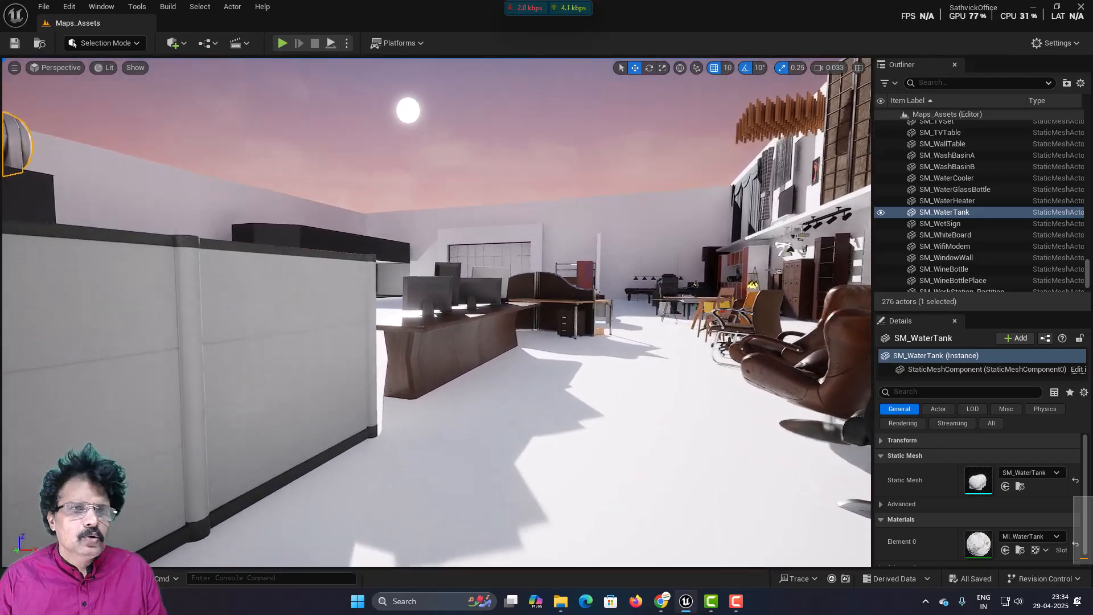
{"action": "key", "text": "w"}
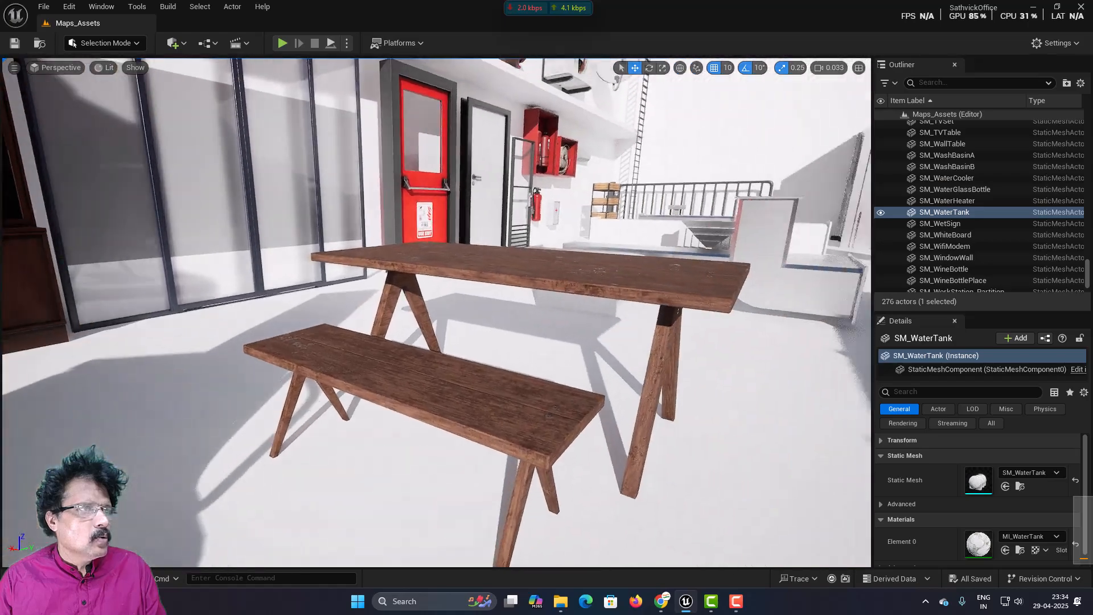
{"action": "key", "text": "w"}
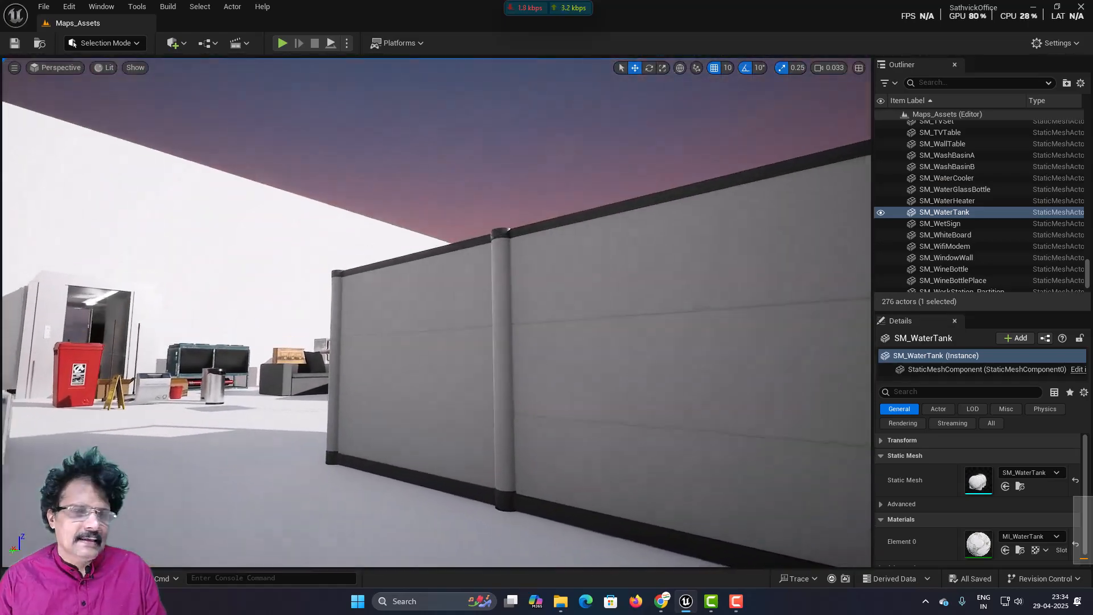
{"action": "key", "text": "w"}
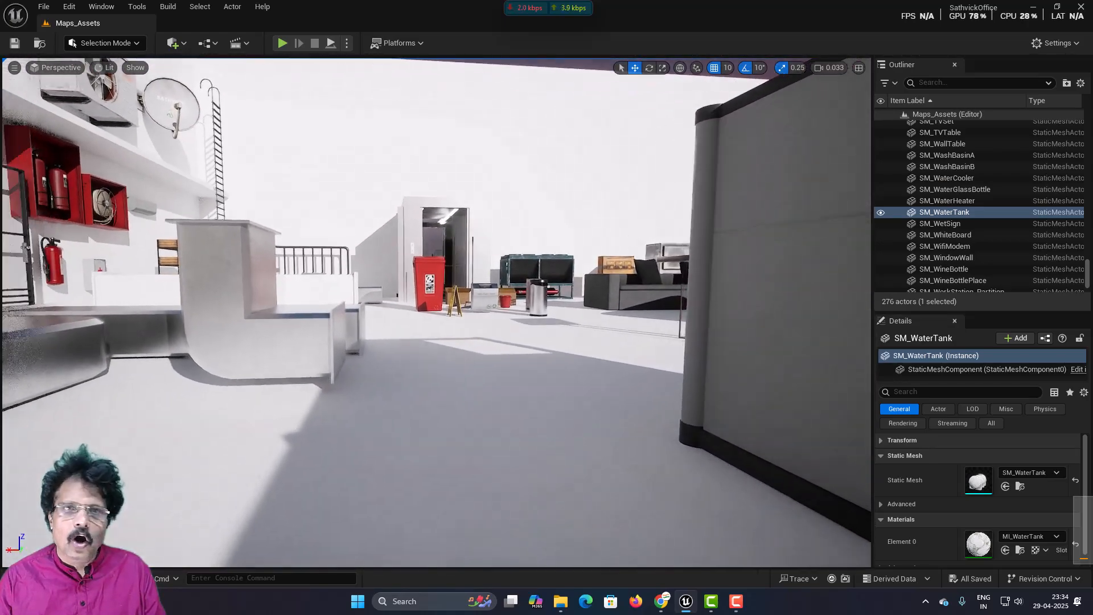
- Move the view closer to the metal ducts and back away from them beside the partition wall
{"action": "scroll", "coordinate": [619, 279], "scroll_direction": "up", "scroll_amount": 3}
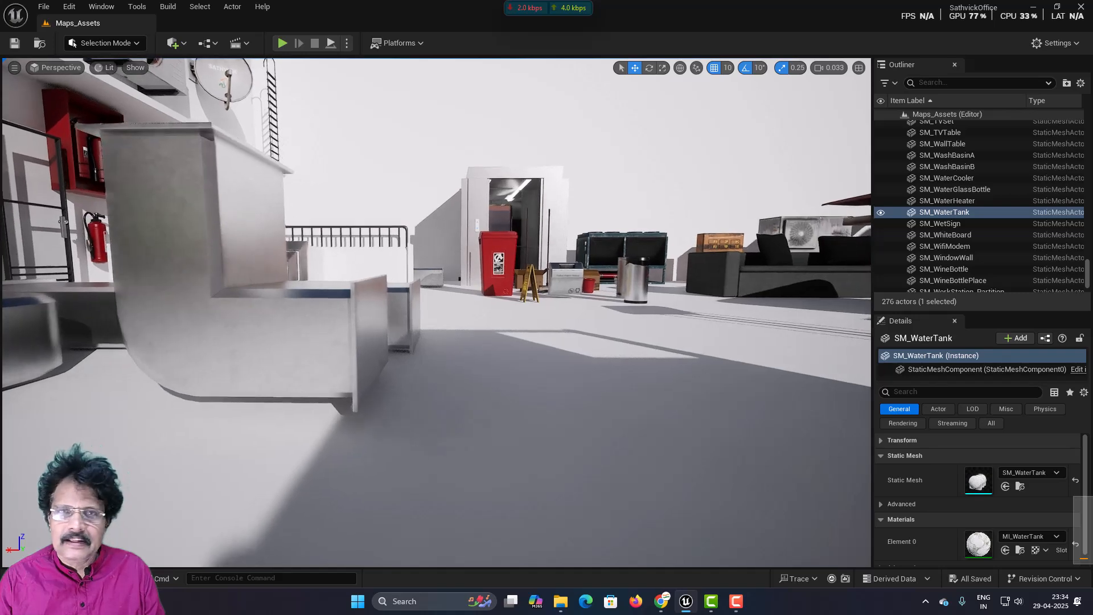
{"action": "scroll", "coordinate": [619, 279], "scroll_direction": "down", "scroll_amount": 5}
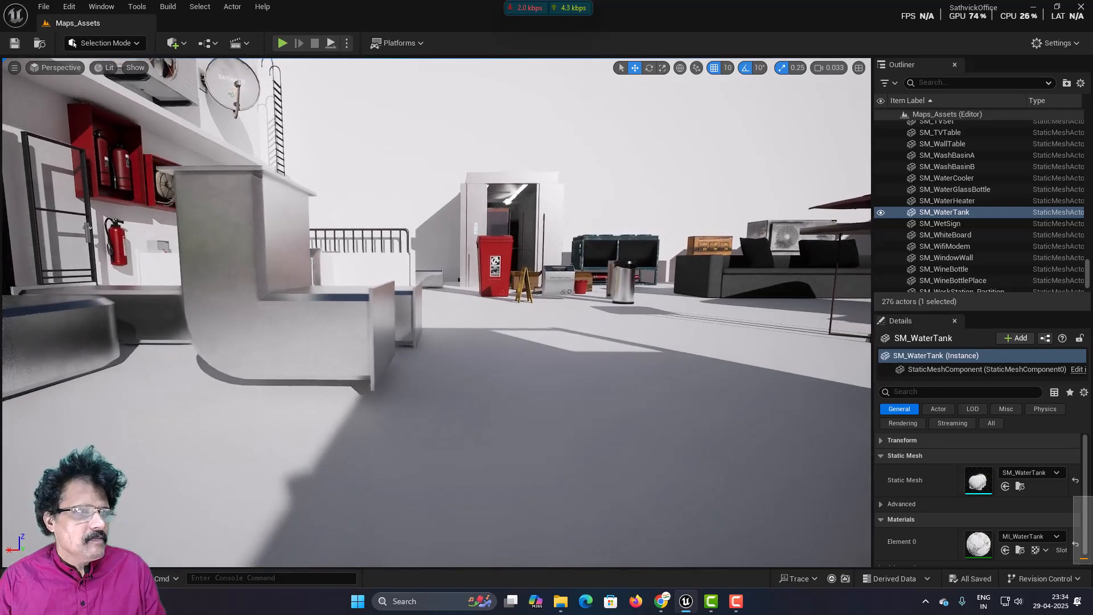
{"action": "key", "text": "s"}
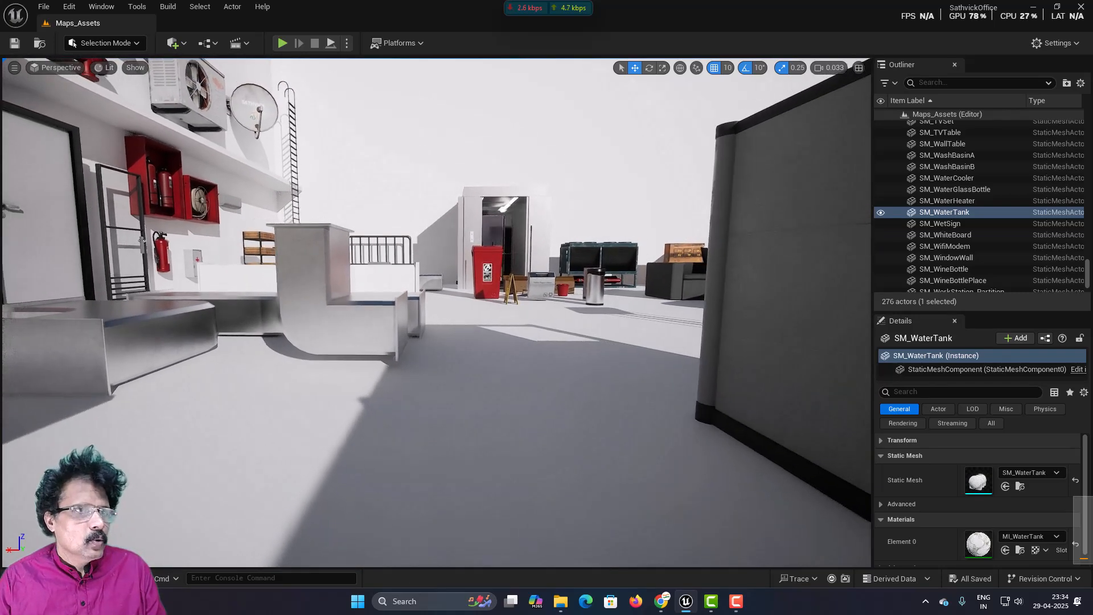
- Raise the camera speed to 0.33 while flying backward out of the building until all of it is seen from afar
{"action": "scroll", "coordinate": [436, 312], "scroll_direction": "up", "scroll_amount": 1}
{"action": "key", "text": "s"}
{"action": "scroll", "coordinate": [437, 312], "scroll_direction": "up", "scroll_amount": 3}
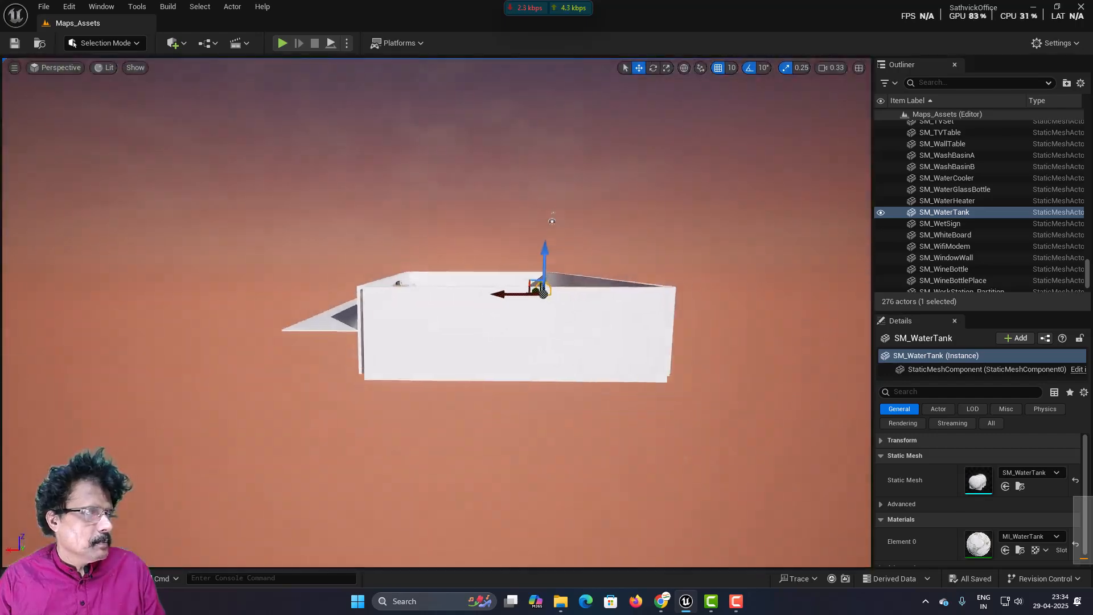
{"action": "key", "text": "s"}
{"action": "right_click_drag", "start_coordinate": [436, 312], "coordinate": [473, 352]}
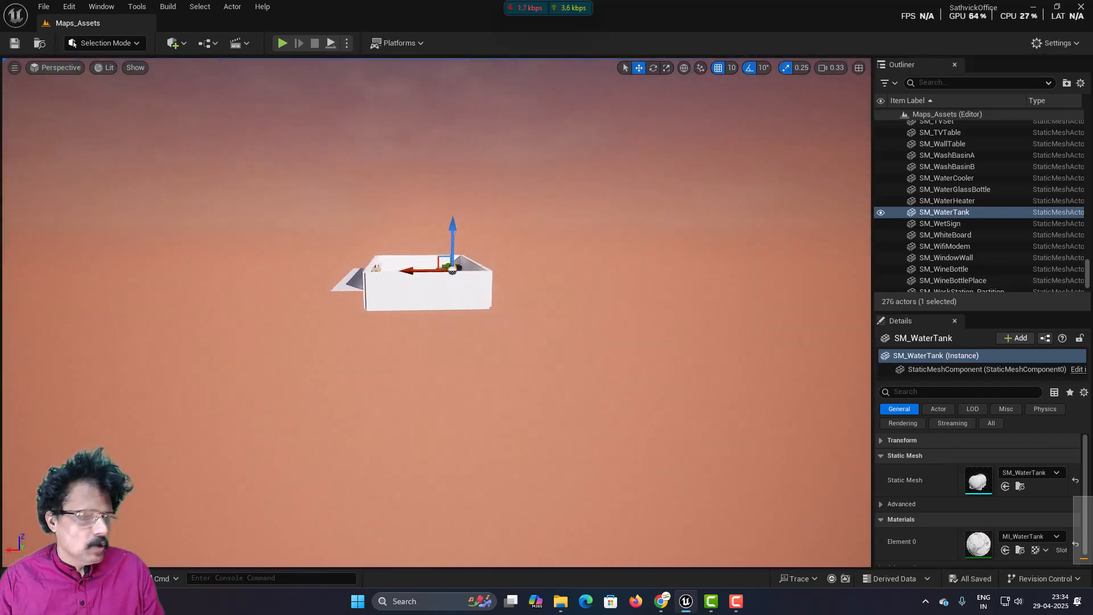
- Fly sideways to the right until the building is out of view
{"action": "key", "text": "d"}
{"action": "key", "text": "d"}
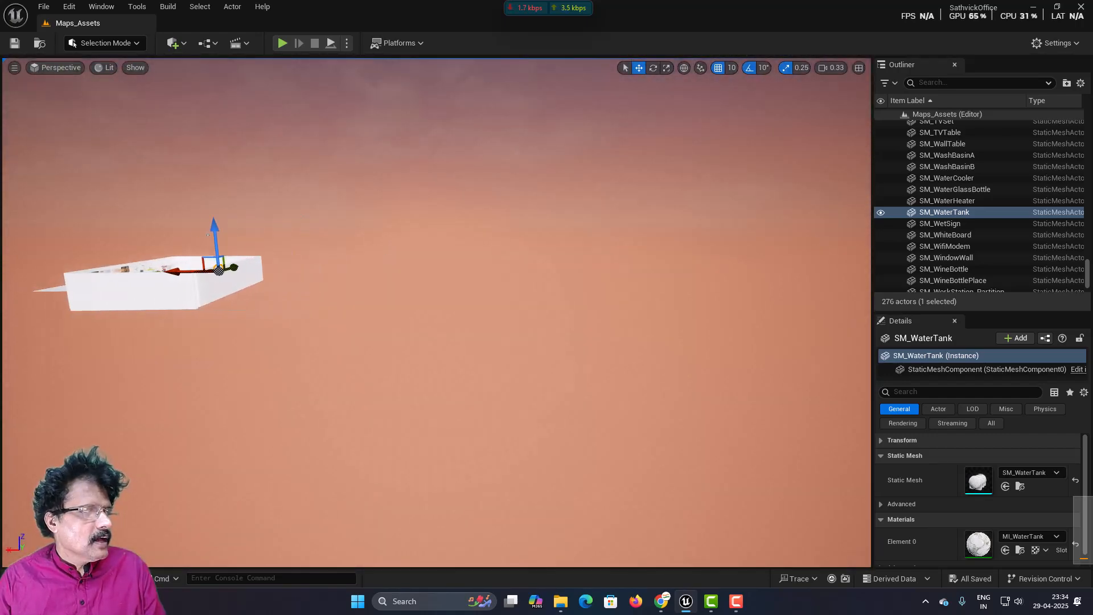
{"action": "key", "text": "d"}
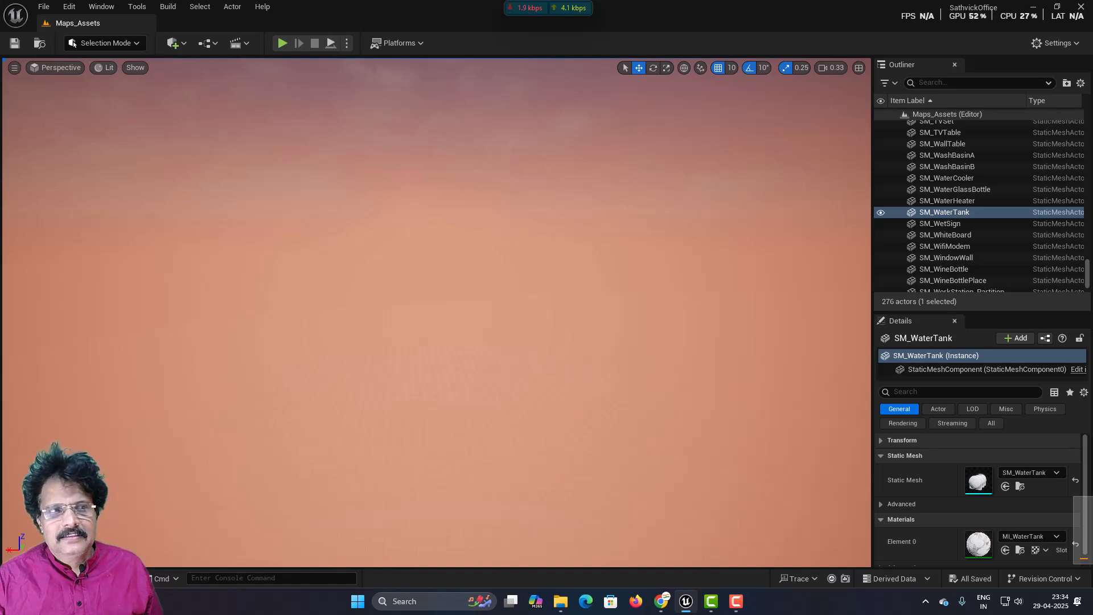
- Select the SM_WaterTank actor and focus the viewport on it, then do the same for SM_WaterCooler
{"action": "left_click", "coordinate": [937, 211]}
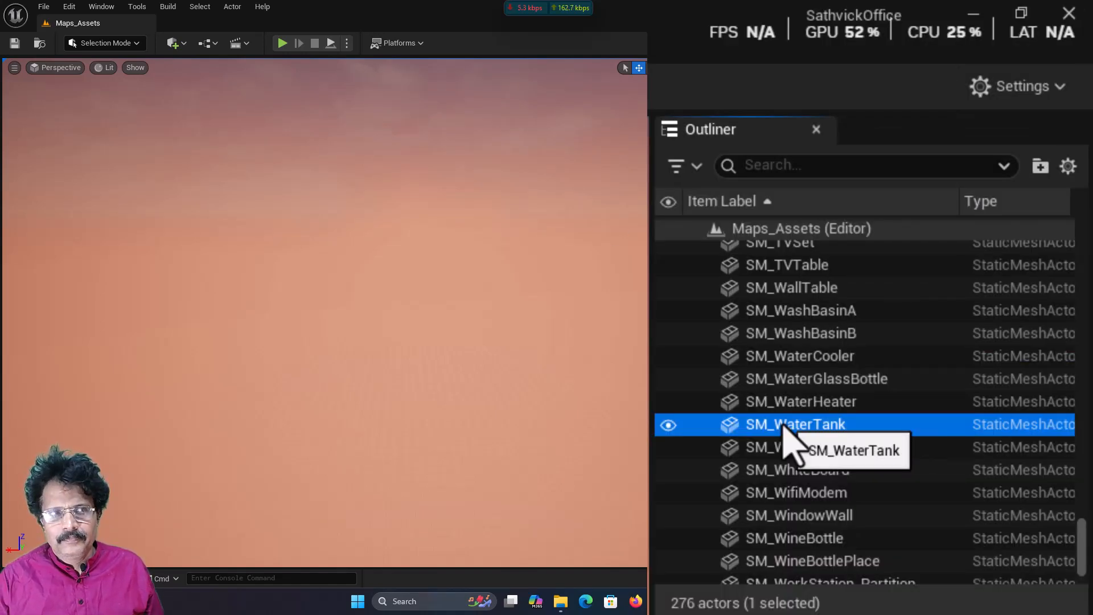
{"action": "double_click", "coordinate": [733, 431]}
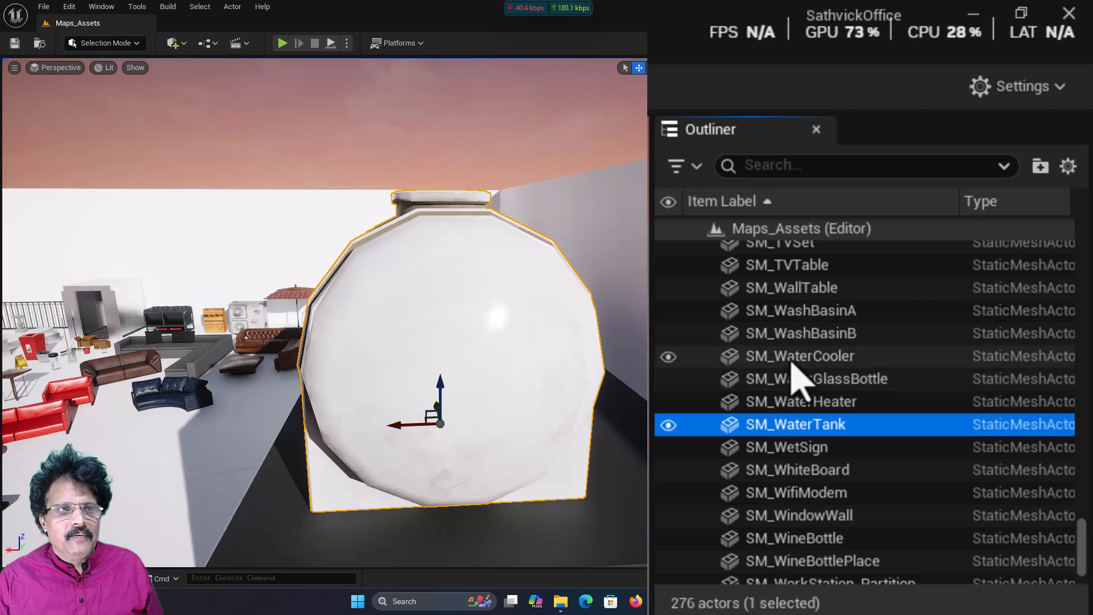
{"action": "left_click", "coordinate": [733, 359]}
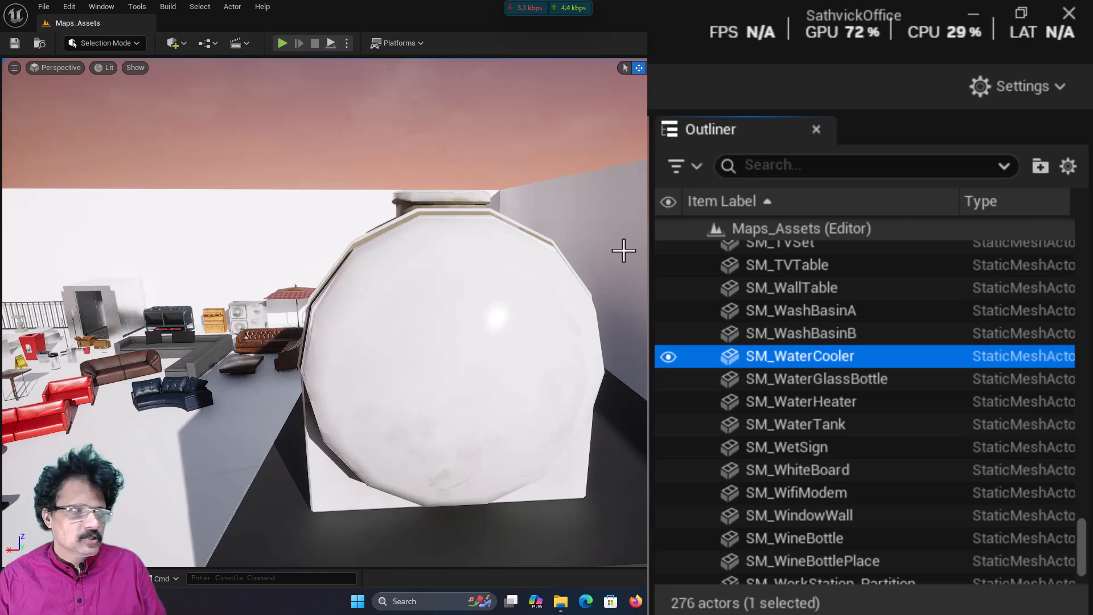
{"action": "key", "text": "f"}
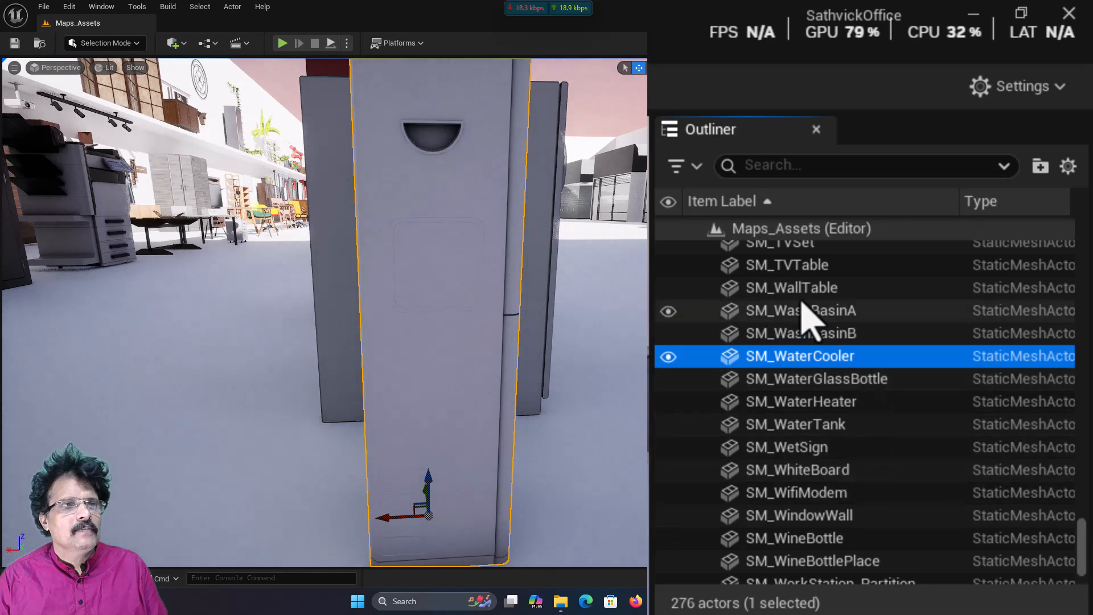
- Focus the viewport on the SM_WallTable actor and then on SM_WifiModem, and back the view away from the modem
{"action": "left_click", "coordinate": [795, 289]}
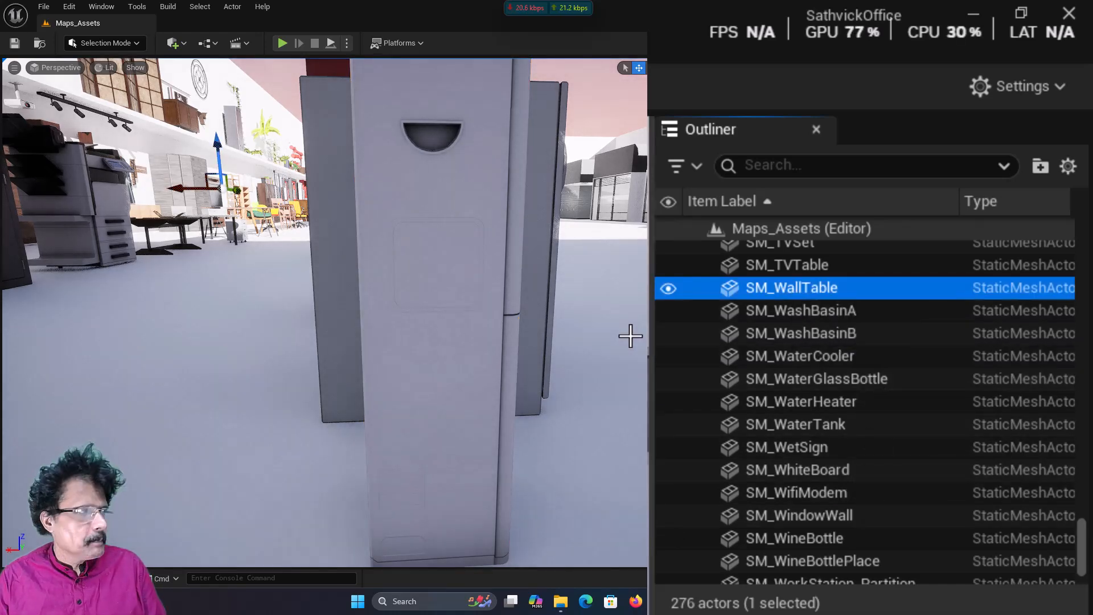
{"action": "key", "text": "f"}
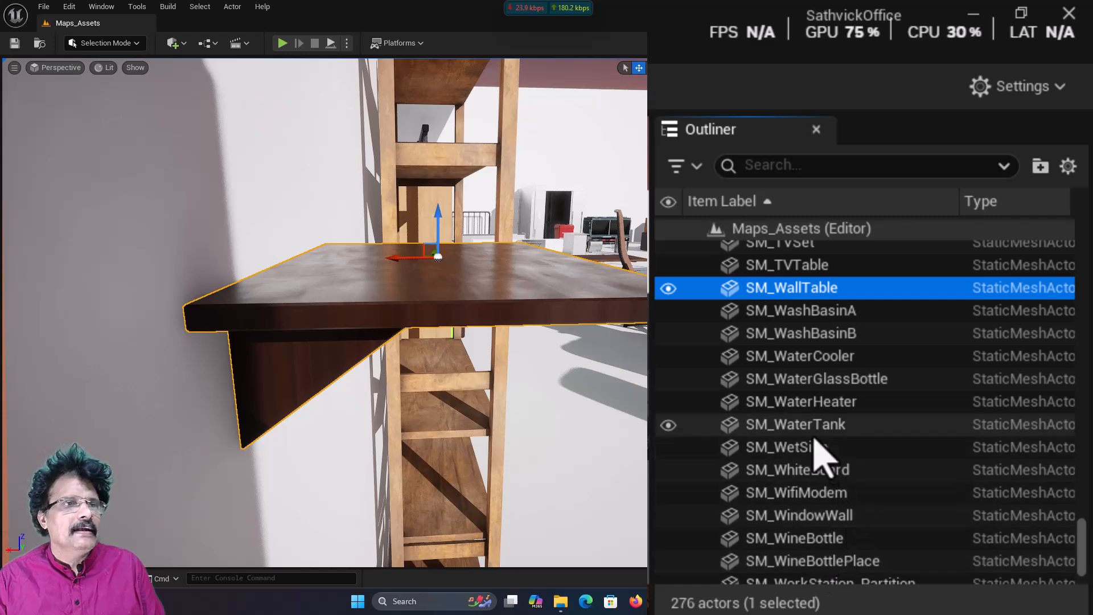
{"action": "left_click", "coordinate": [822, 496]}
{"action": "double_click", "coordinate": [821, 495]}
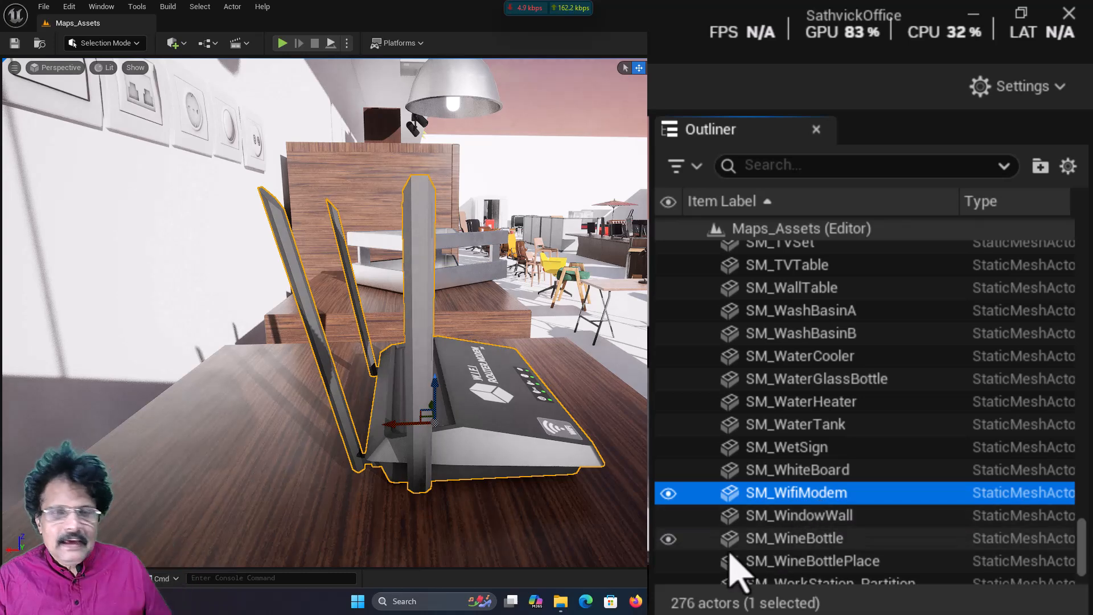
{"action": "scroll", "coordinate": [325, 312], "scroll_direction": "down", "scroll_amount": 5}
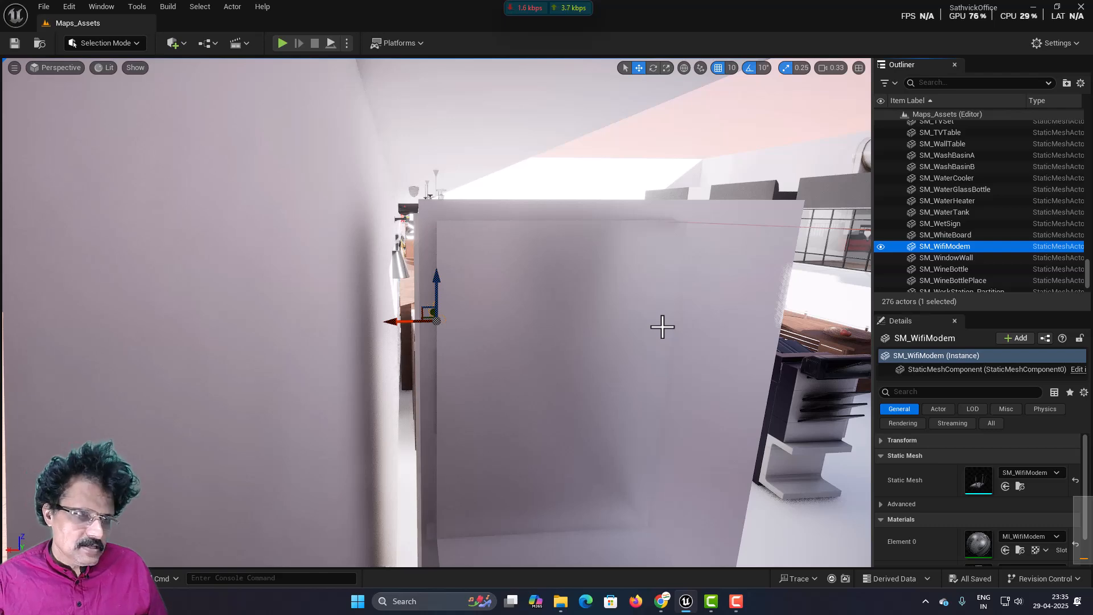
- Look over the furniture hall around the Wi-Fi modem, and select the BP_Sky_Sphere actor and focus the viewport on it
{"action": "scroll", "coordinate": [661, 332], "scroll_direction": "down", "scroll_amount": 8}
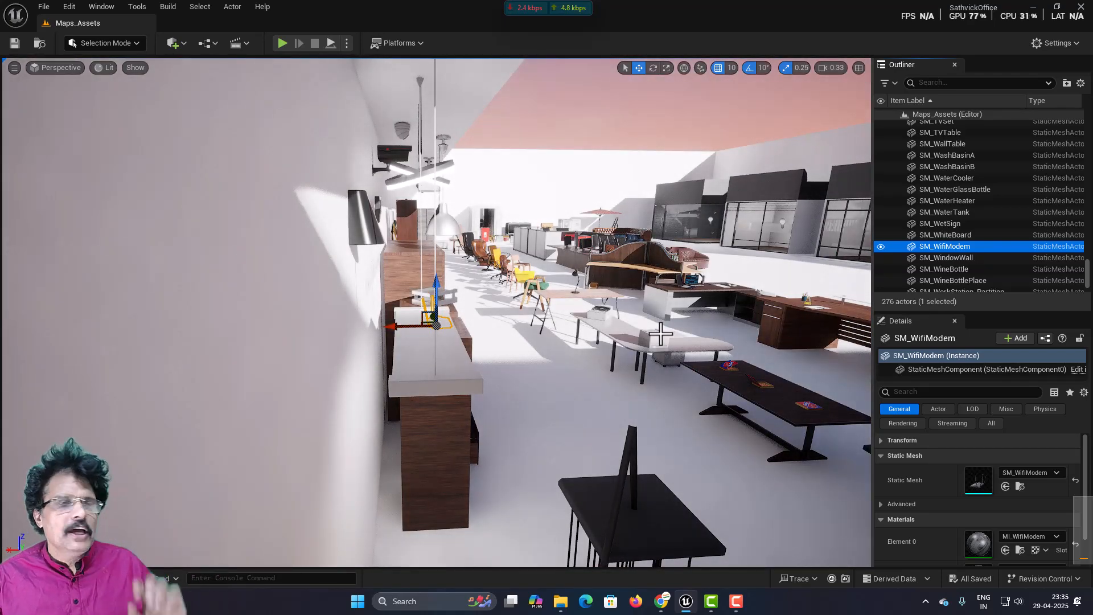
{"action": "scroll", "coordinate": [644, 340], "scroll_direction": "up", "scroll_amount": 5}
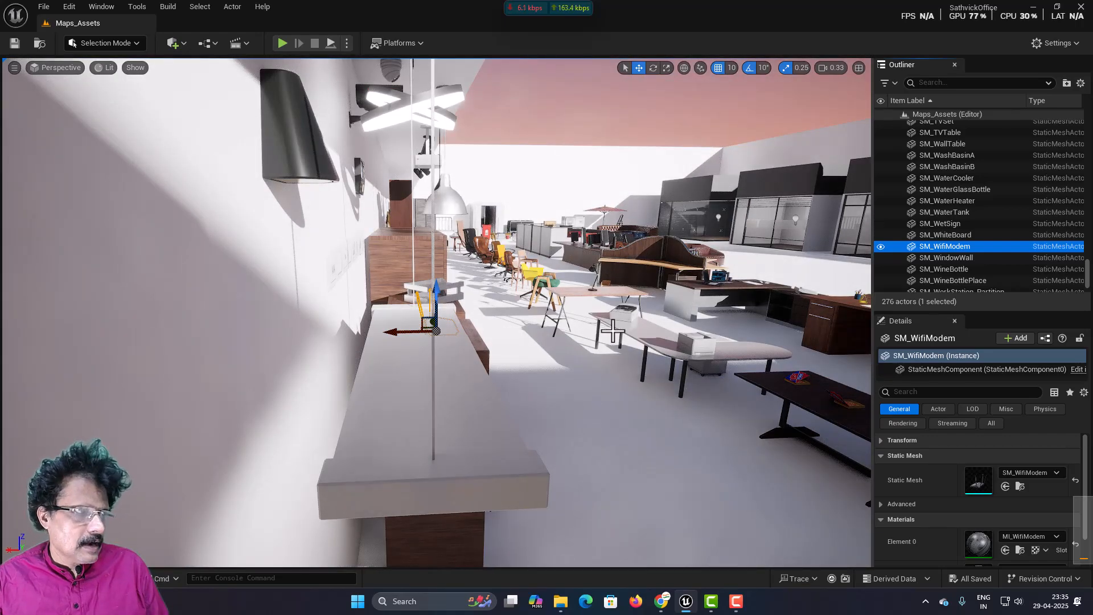
{"action": "right_click_drag", "start_coordinate": [613, 331], "coordinate": [614, 330]}
{"action": "right_click", "coordinate": [614, 329]}
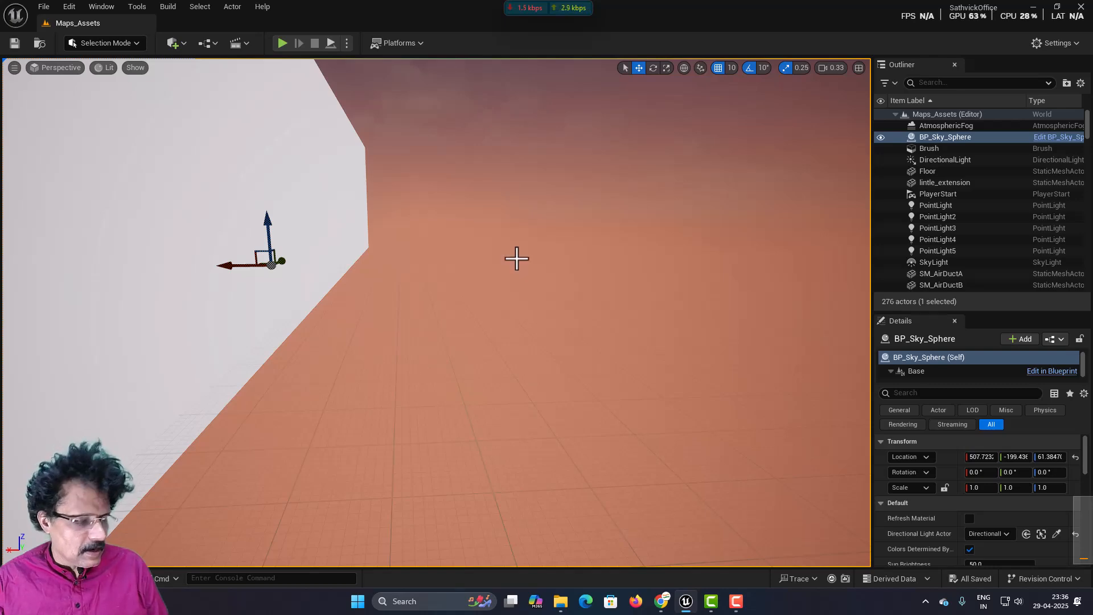
{"action": "key", "text": "f"}
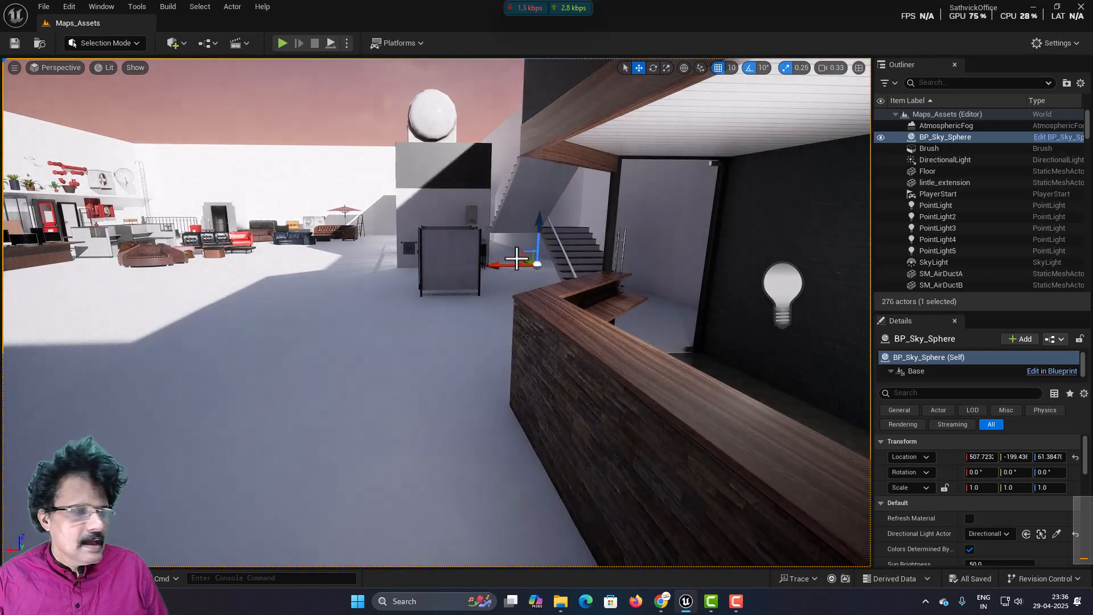
- Fly the camera through the level until the photocopier is framed beside the two safes, with the red kitchen cabinets behind
{"action": "scroll", "coordinate": [516, 259], "scroll_direction": "down", "scroll_amount": 4}
{"action": "right_click_drag", "start_coordinate": [517, 258], "coordinate": [716, 288]}
{"action": "key", "text": "a"}
{"action": "key", "text": "a"}
{"action": "scroll", "coordinate": [516, 259], "scroll_direction": "down", "scroll_amount": 5}
{"action": "key", "text": "a"}
{"action": "key", "text": "a"}
{"action": "key", "text": "w"}
{"action": "key", "text": "s"}
{"action": "key", "text": "s"}
{"action": "key", "text": "w"}
{"action": "key", "text": "q"}
{"action": "key", "text": "s"}
{"action": "key", "text": "d"}
{"action": "key", "text": "d"}
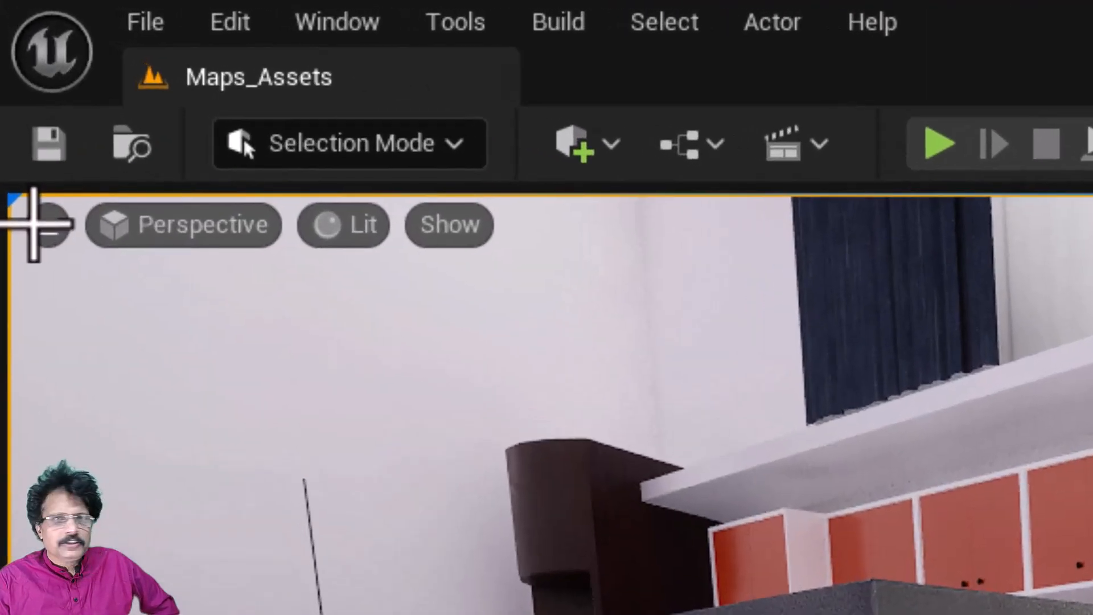
- Capture a high-resolution screenshot of the photocopier and safes and open the folder where it was saved
{"action": "left_click", "coordinate": [40, 224]}
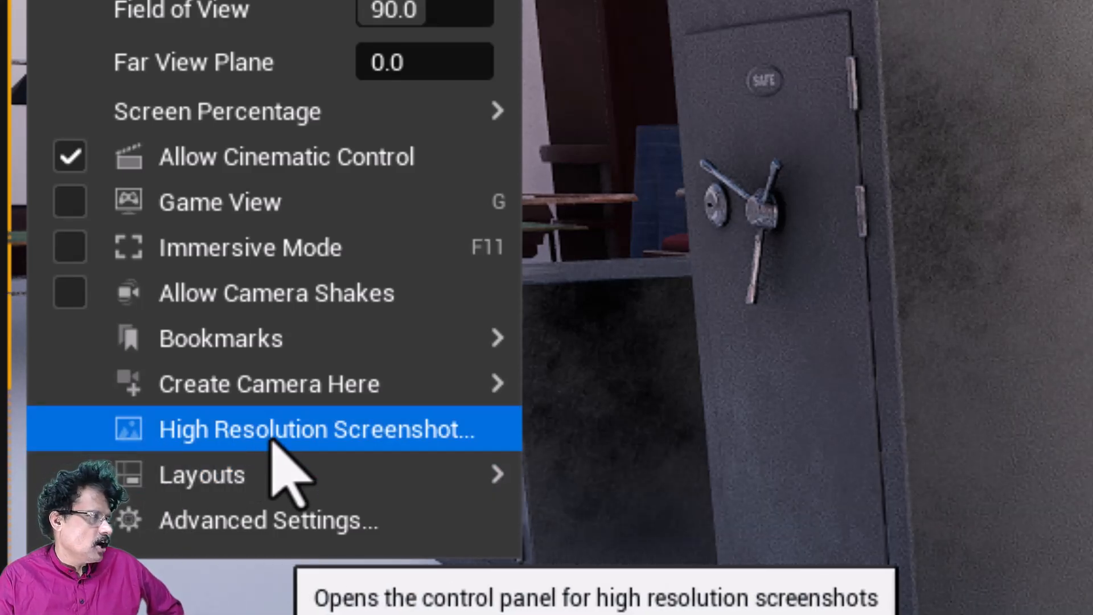
{"action": "left_click", "coordinate": [272, 438]}
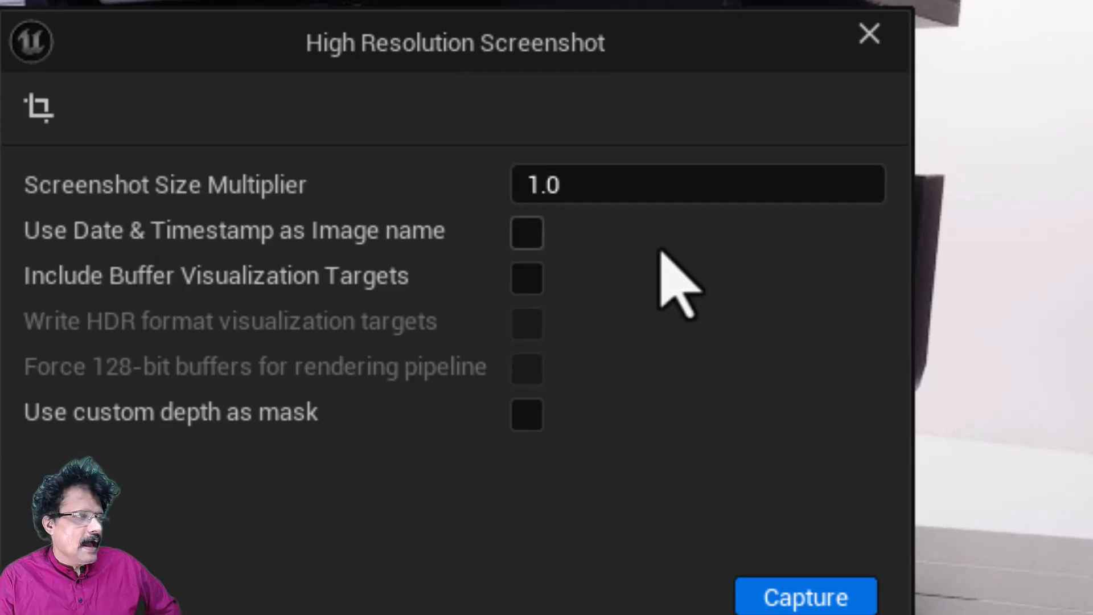
{"action": "left_click", "coordinate": [812, 607]}
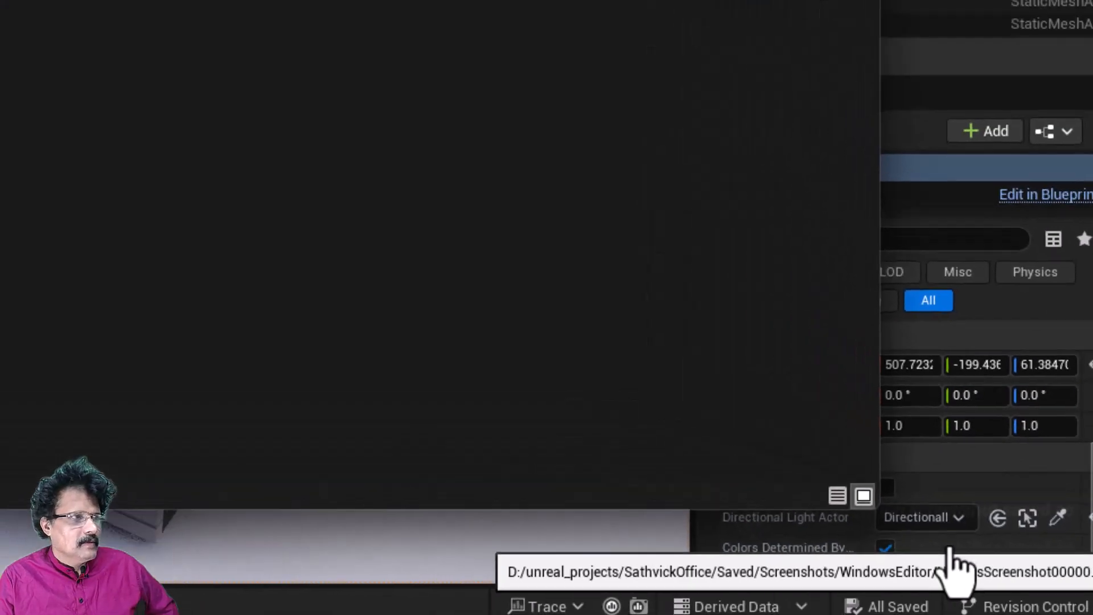
{"action": "left_click", "coordinate": [797, 521]}
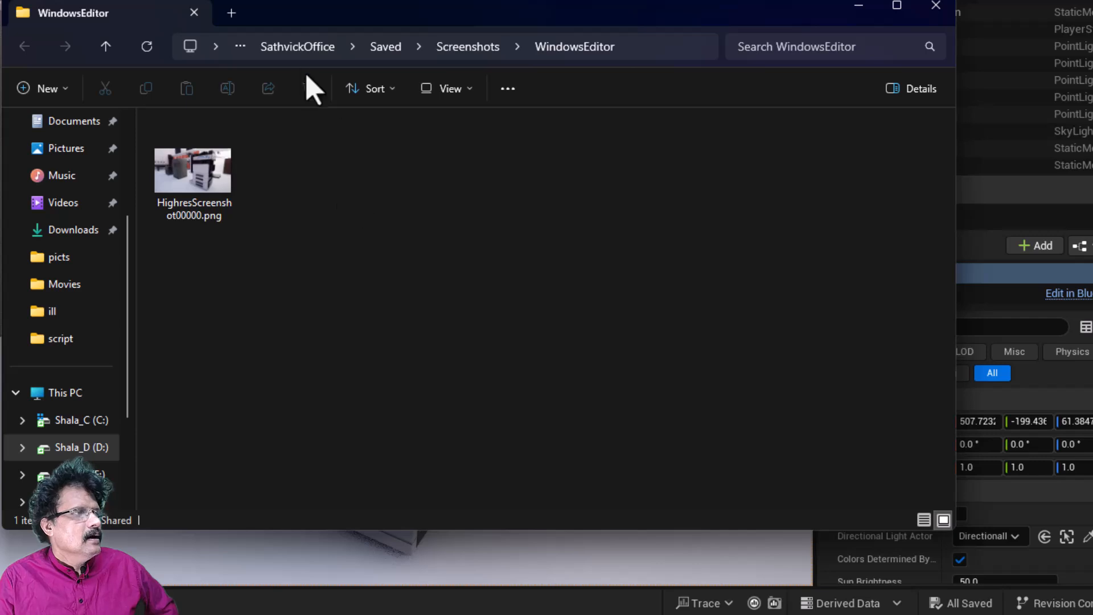
- Go up to the SathvickOffice project folder and trace the path through Saved and Screenshots back to WindowsEditor
{"action": "left_click", "coordinate": [285, 44]}
{"action": "left_click", "coordinate": [744, 230]}
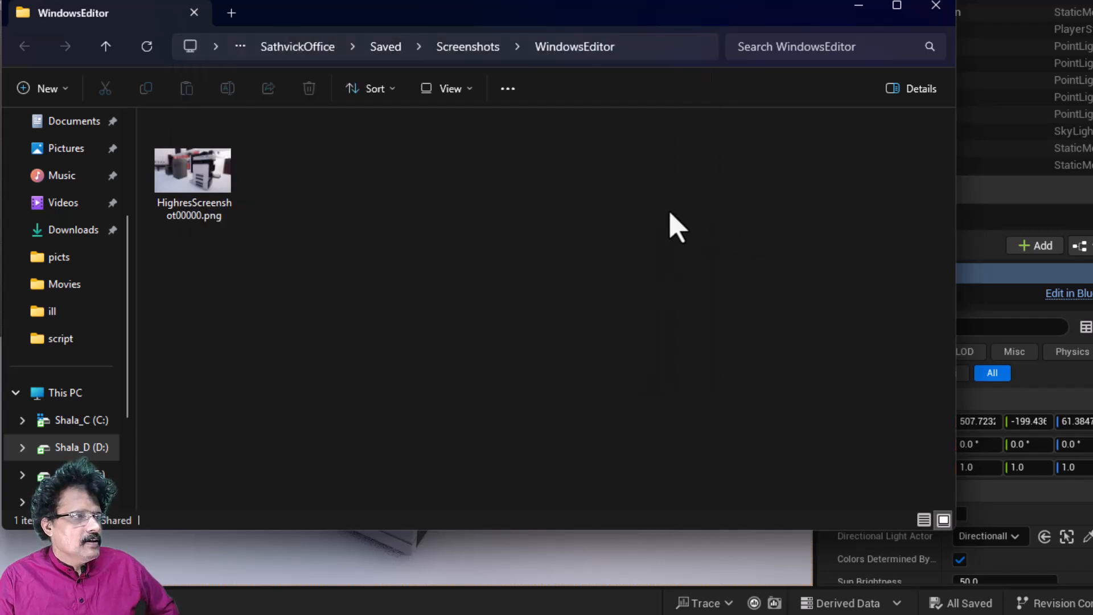
{"action": "left_click", "coordinate": [289, 46]}
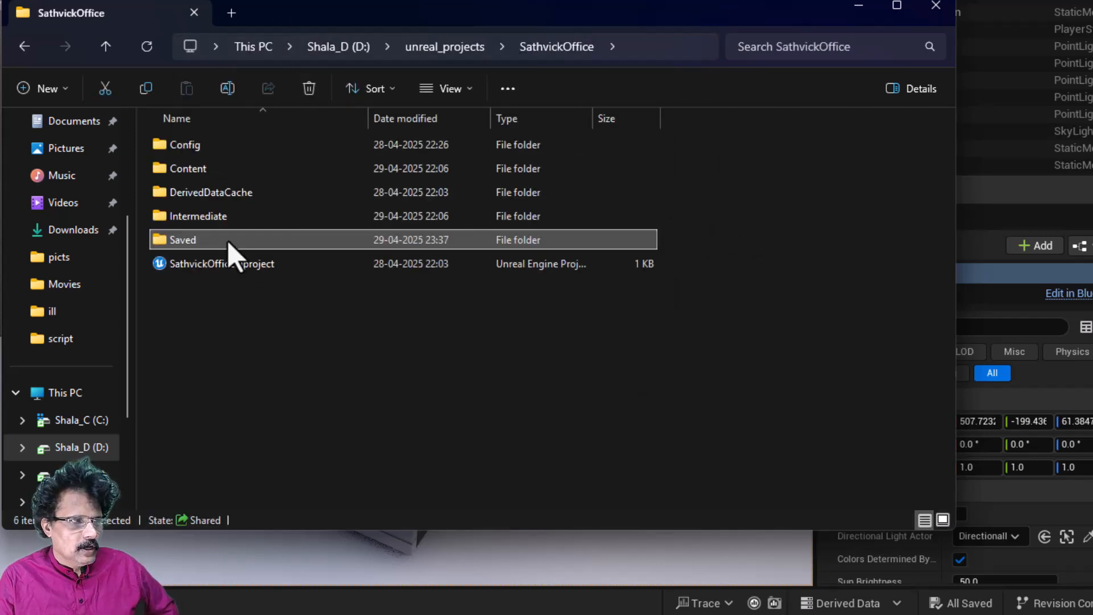
{"action": "double_click", "coordinate": [229, 241]}
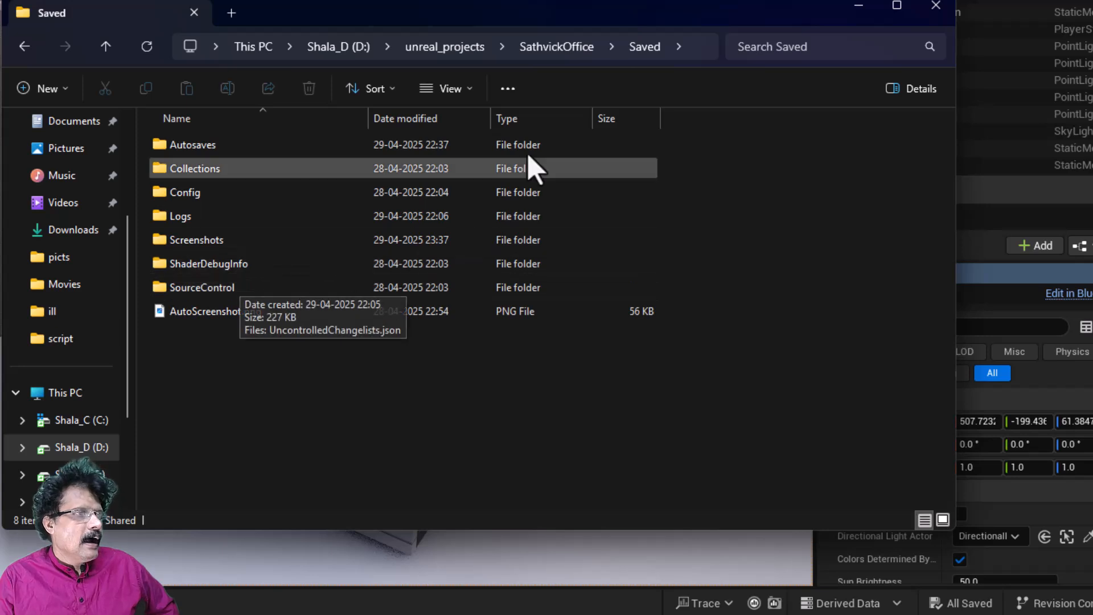
{"action": "double_click", "coordinate": [279, 242]}
{"action": "double_click", "coordinate": [246, 149]}
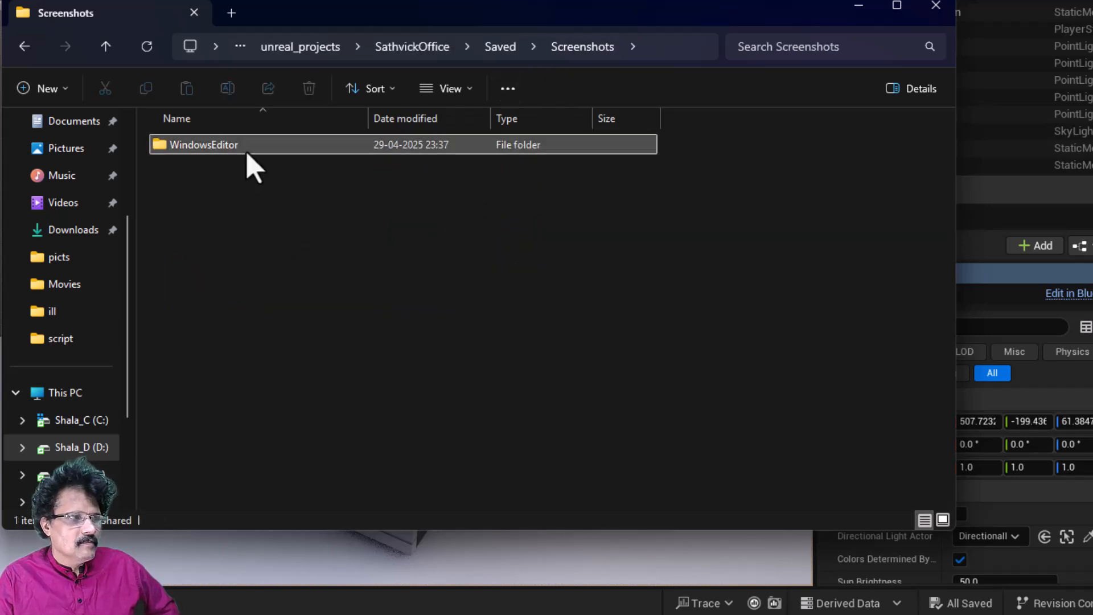
- View HighresScreenshot00000.png, close it, and return to the level, dismissing the High Resolution Screenshot dialog
{"action": "left_click", "coordinate": [189, 161]}
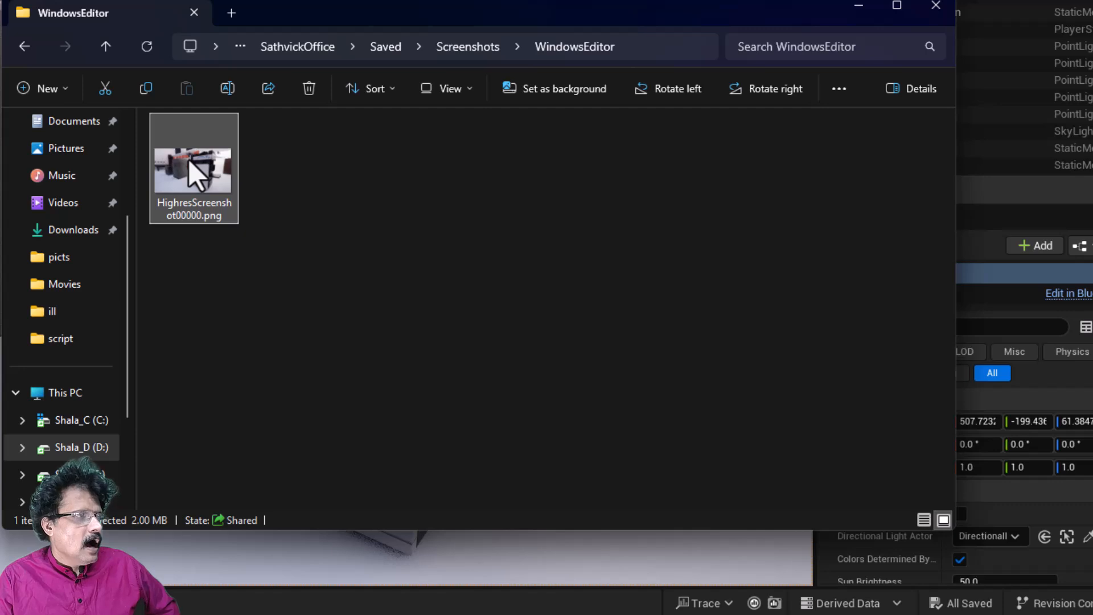
{"action": "double_click", "coordinate": [189, 160]}
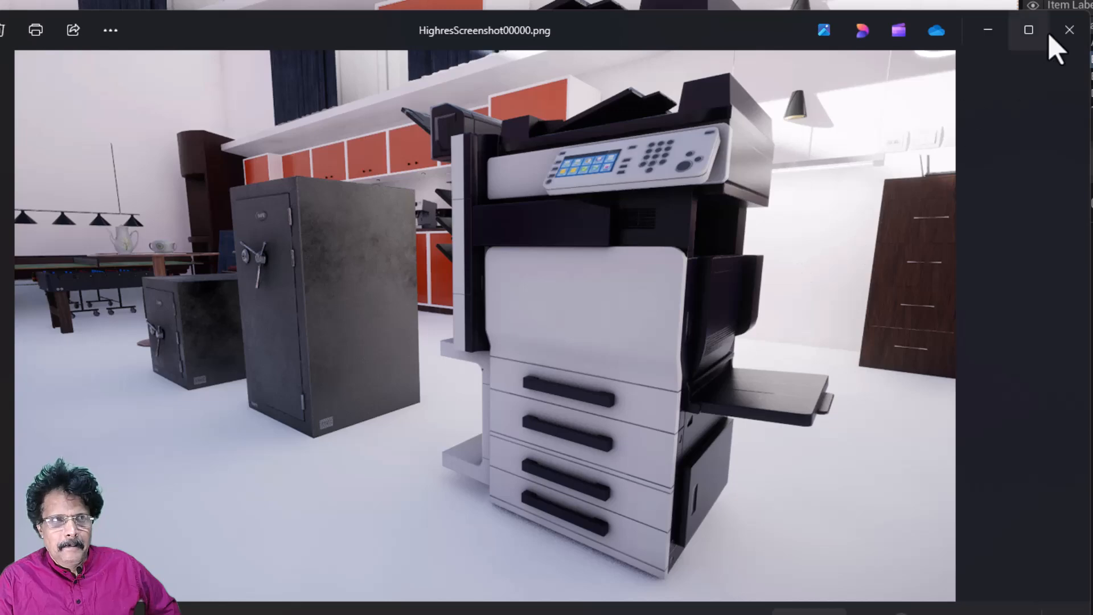
{"action": "left_click", "coordinate": [1069, 30]}
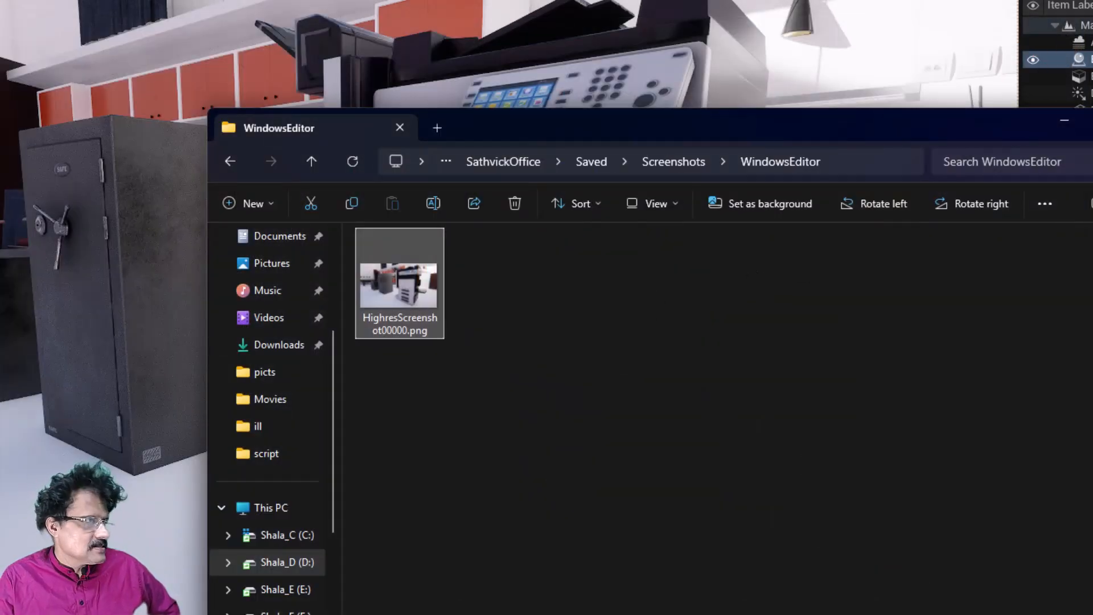
{"action": "left_click", "coordinate": [104, 255]}
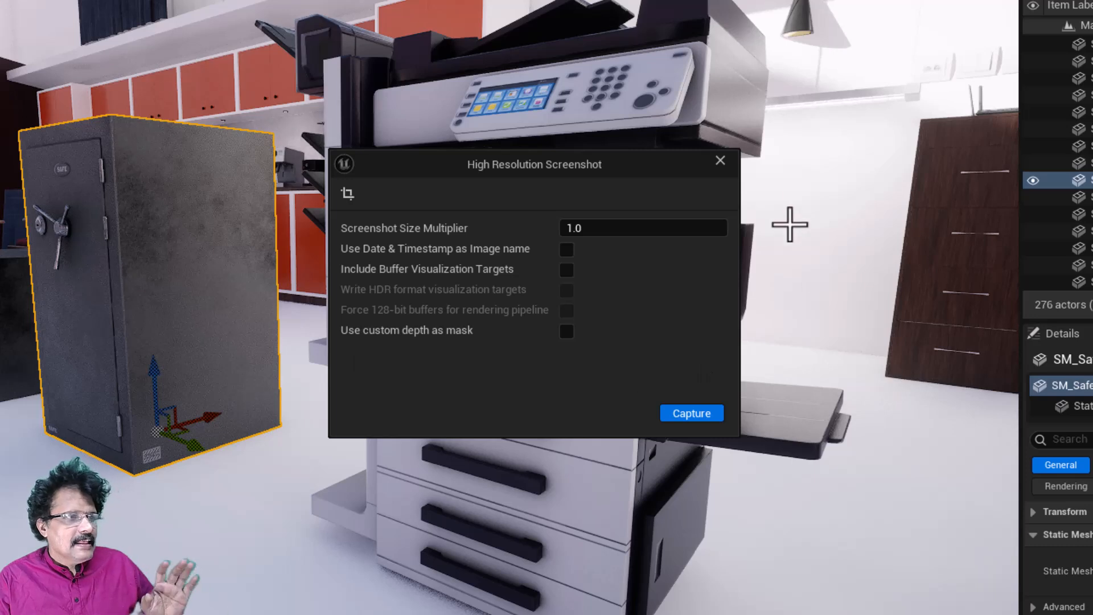
{"action": "left_click", "coordinate": [720, 161]}
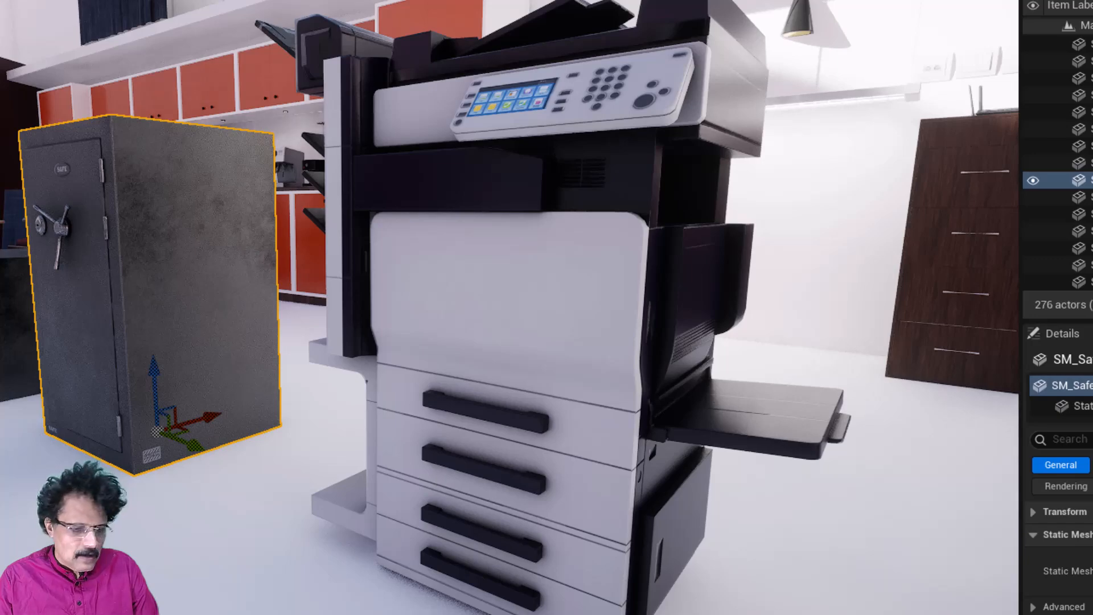
- Capture a high-resolution screenshot of the red kitchen cabinets from a raised viewpoint and close the screenshot dialog
{"action": "key", "text": "Left"}
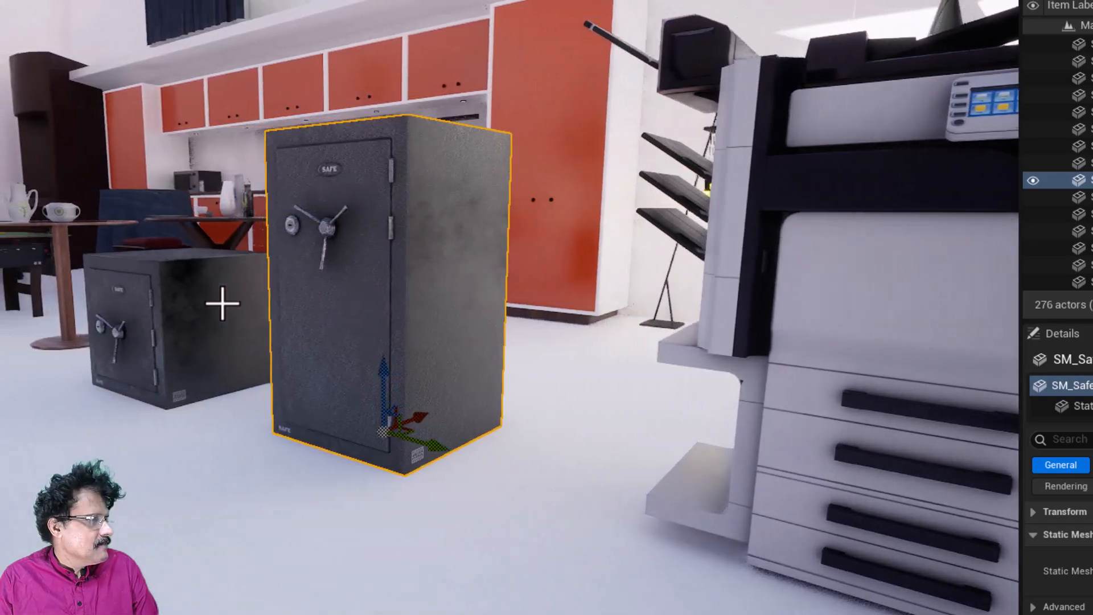
{"action": "key", "text": "Left"}
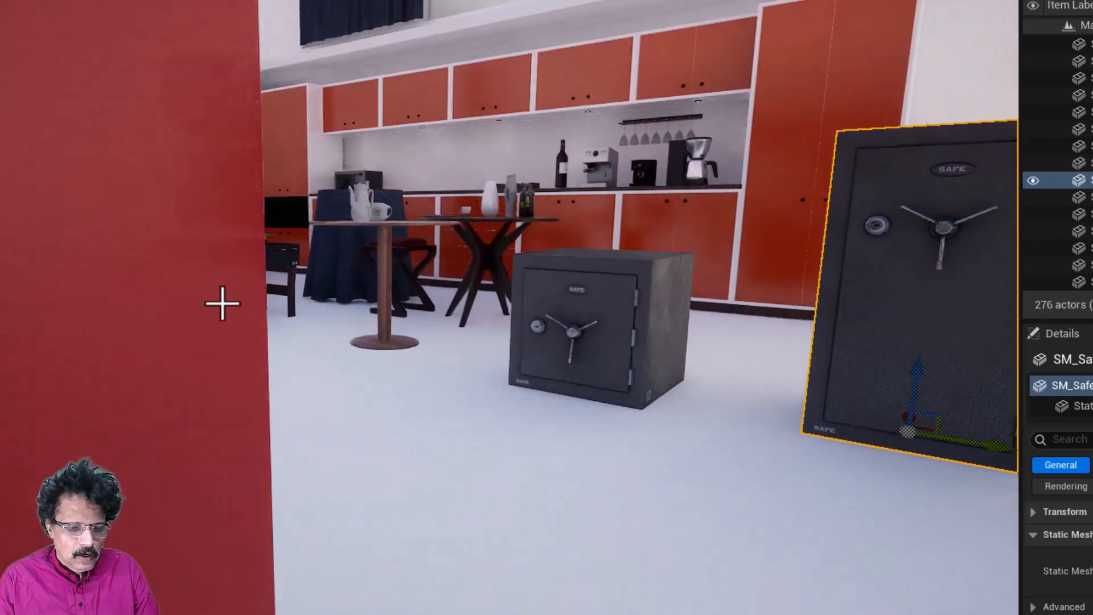
{"action": "key", "text": "Left"}
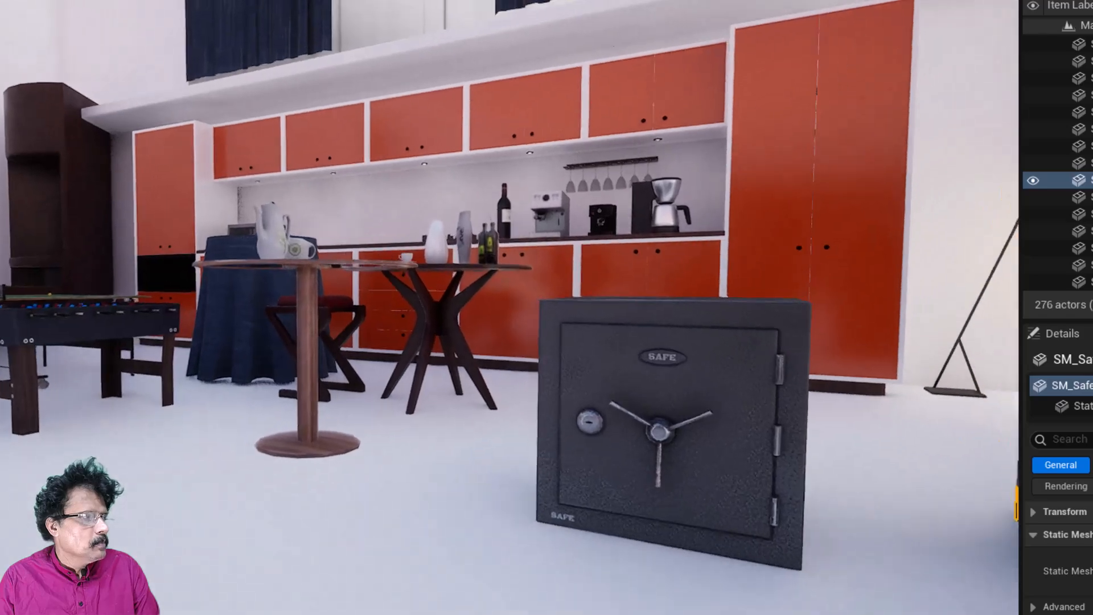
{"action": "key", "text": "Up"}
{"action": "key", "text": "Up"}
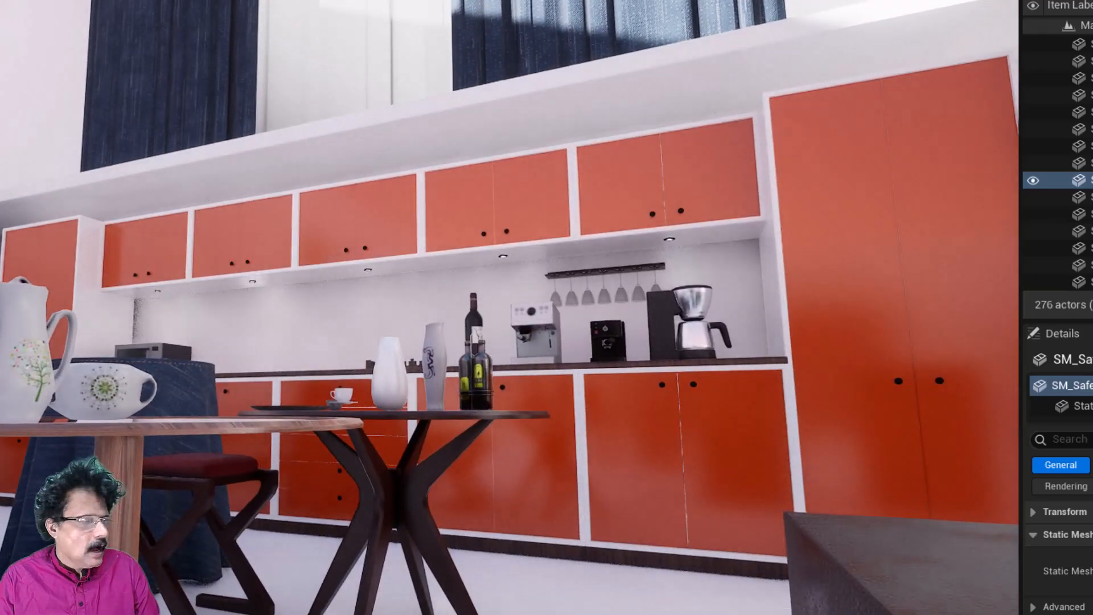
{"action": "key", "text": "Up"}
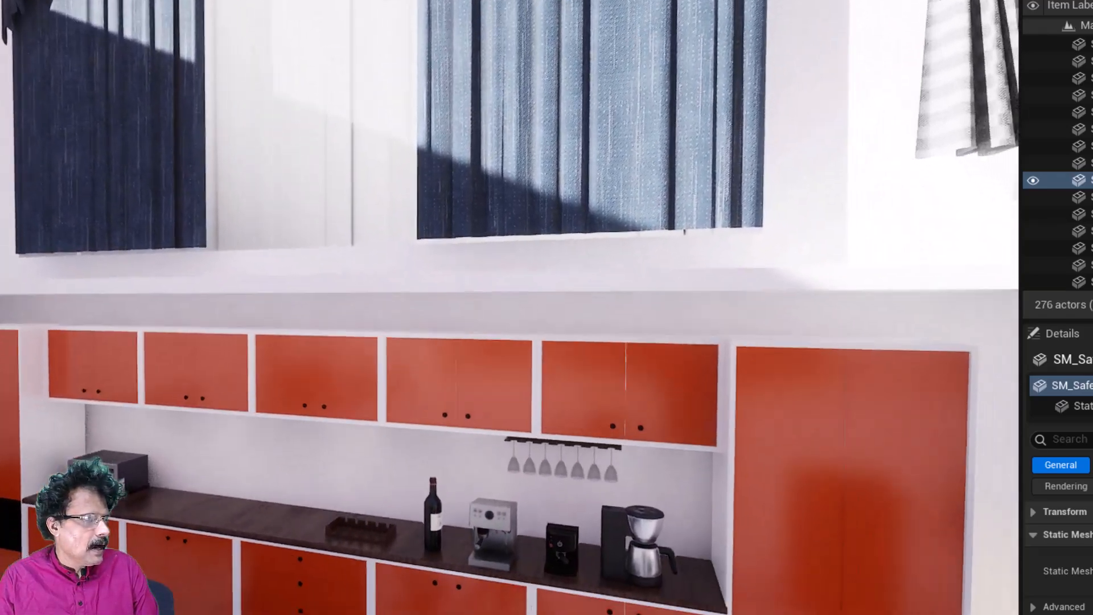
{"action": "right_click_drag", "start_coordinate": [510, 307], "coordinate": [511, 510]}
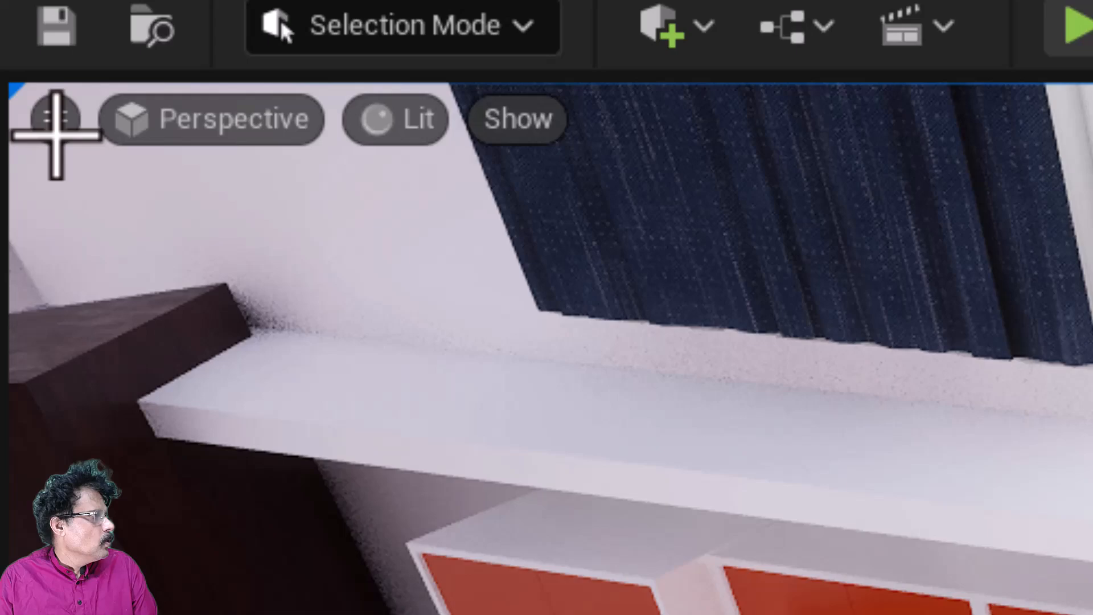
{"action": "left_click", "coordinate": [56, 135]}
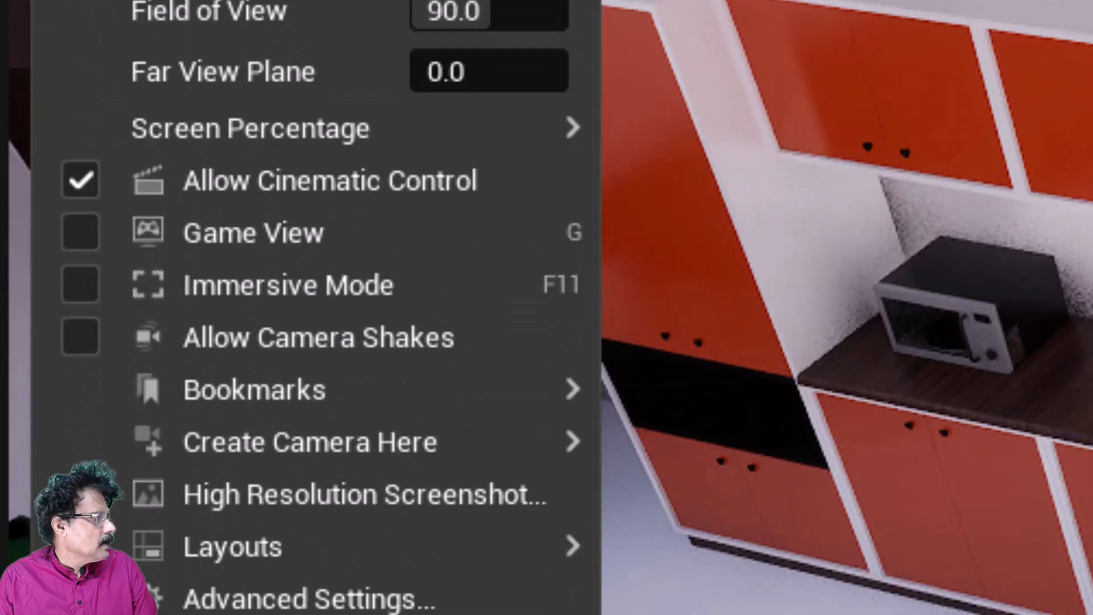
{"action": "left_click", "coordinate": [275, 367]}
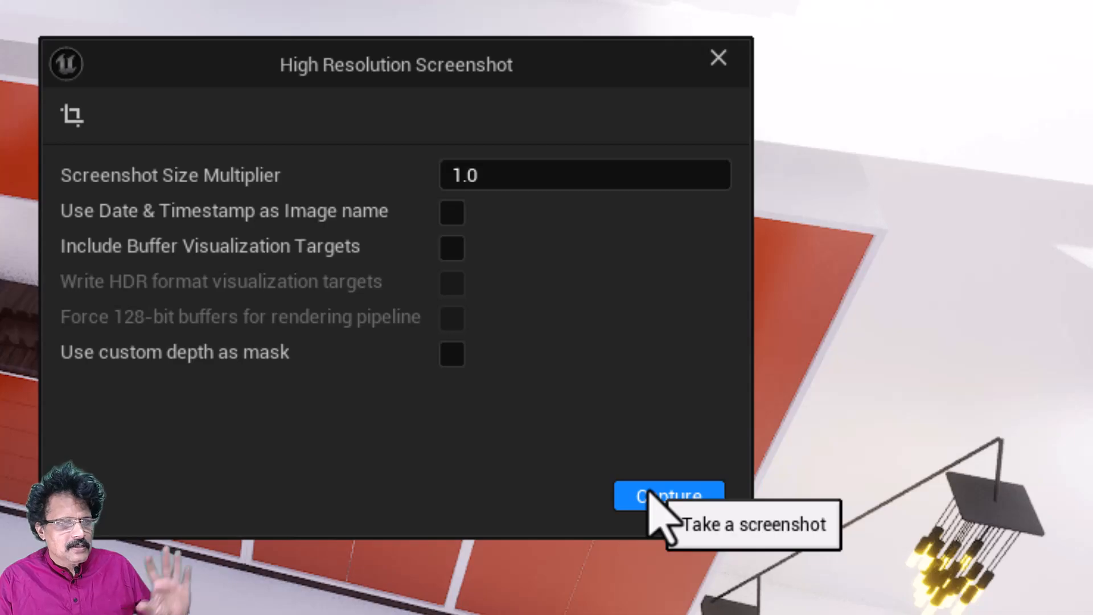
{"action": "left_click", "coordinate": [719, 56]}
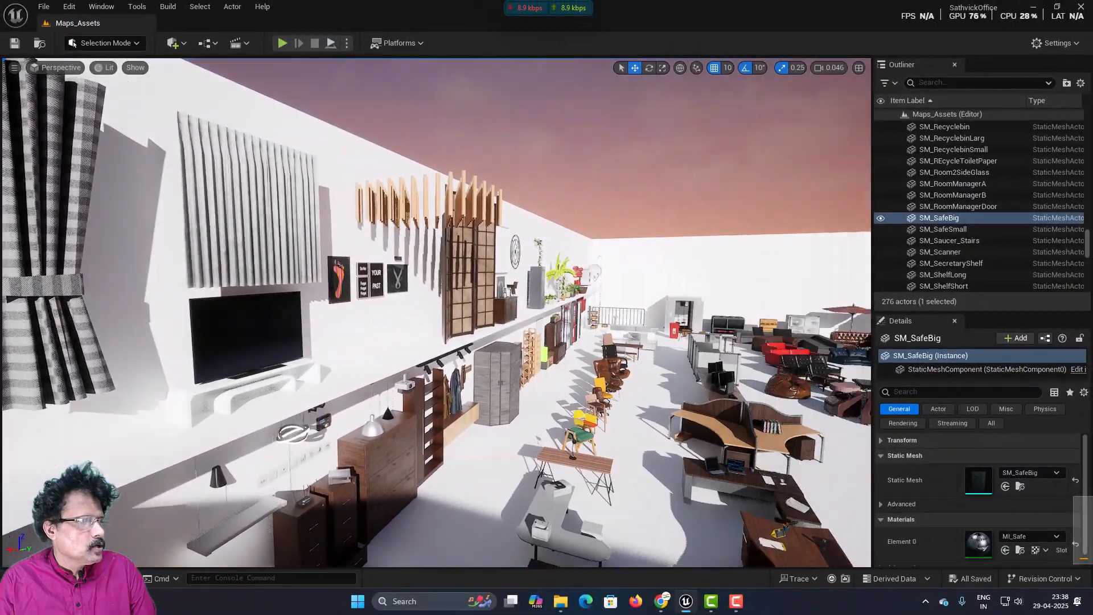
- Fly the camera to the curved wooden workstation with the coloured binders, raising the camera speed to 0.053
{"action": "key", "text": "w"}
{"action": "right_click_drag", "start_coordinate": [436, 312], "coordinate": [405, 320]}
{"action": "key", "text": "w"}
{"action": "key", "text": "w"}
{"action": "key", "text": "w"}
{"action": "scroll", "coordinate": [524, 300], "scroll_direction": "up", "scroll_amount": 1}
{"action": "key", "text": "w"}
{"action": "key", "text": "d"}
{"action": "key", "text": "w"}
{"action": "key", "text": "d"}
{"action": "key", "text": "s"}
- Capture a high-resolution screenshot of the curved workstation and open HighresScreenshot00002.png from its saved folder
{"action": "left_click", "coordinate": [44, 7]}
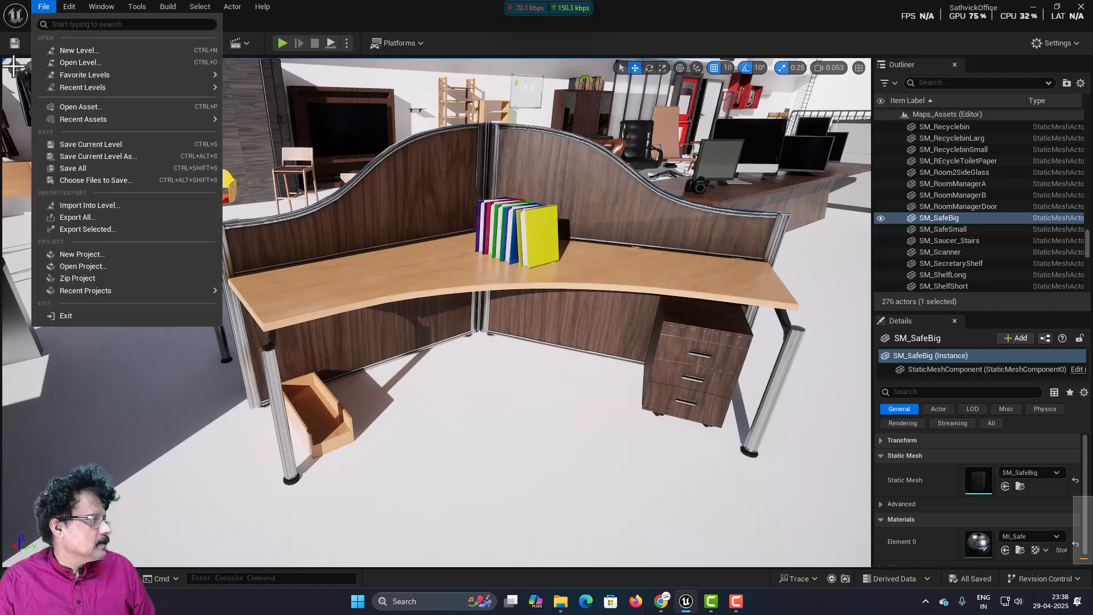
{"action": "left_click", "coordinate": [12, 77]}
{"action": "left_click", "coordinate": [12, 70]}
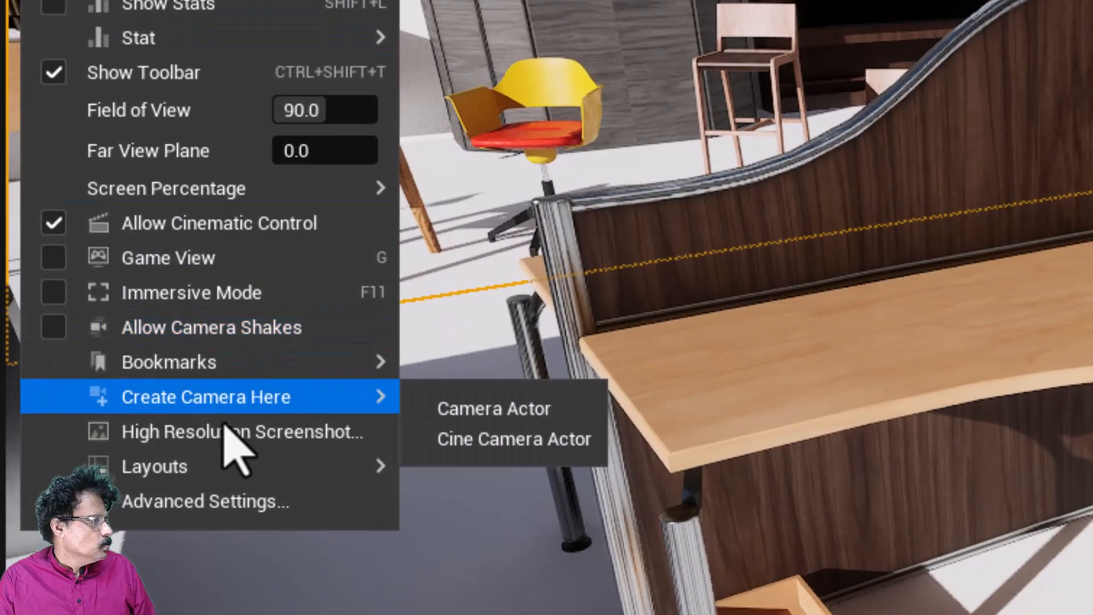
{"action": "left_click", "coordinate": [231, 433]}
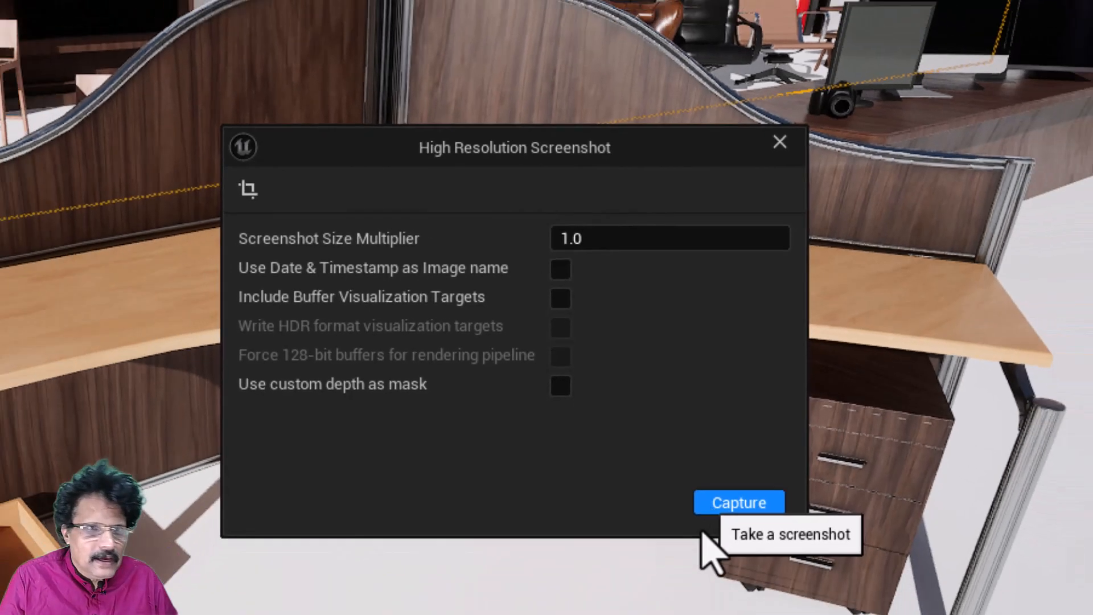
{"action": "left_click", "coordinate": [736, 557]}
{"action": "left_click", "coordinate": [983, 550]}
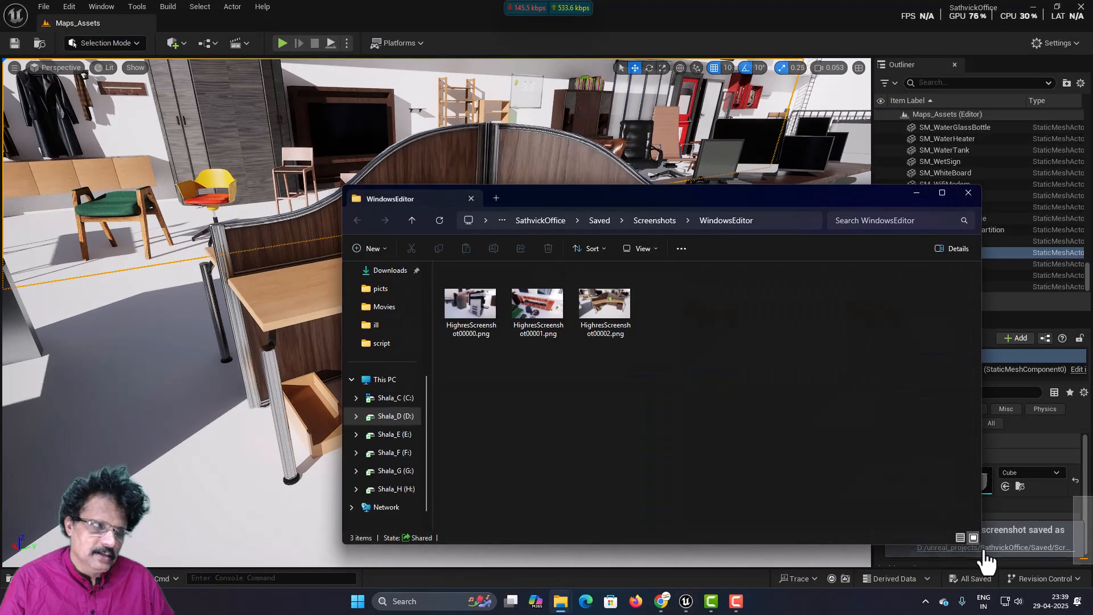
{"action": "double_click", "coordinate": [610, 310]}
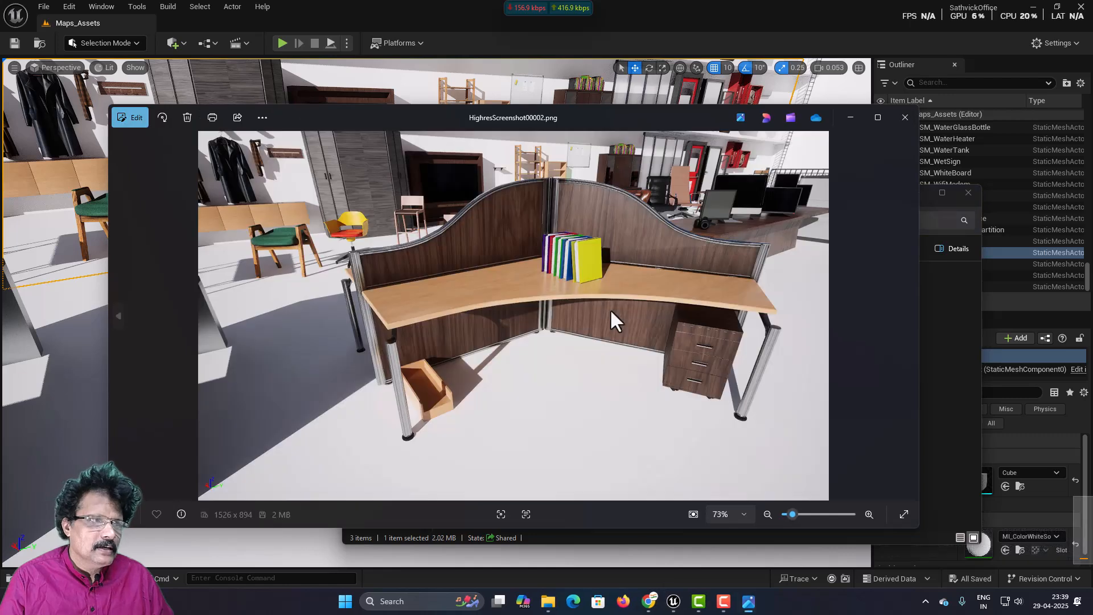